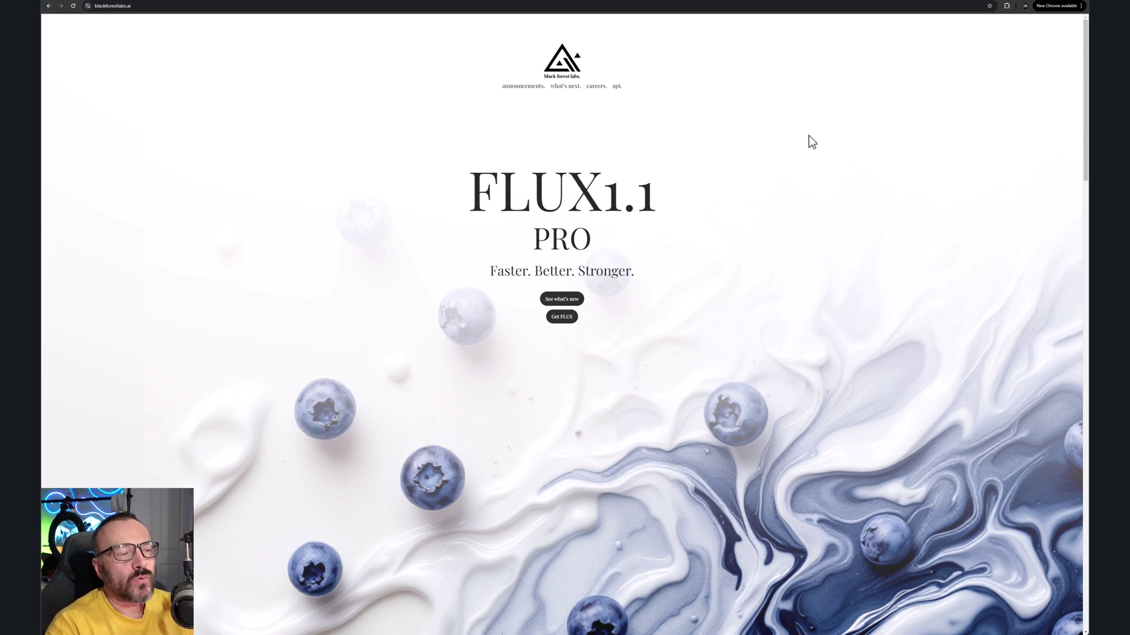
- Scroll the blackforestlabs.ai homepage past the FLUX1.1 PRO banner to the Get Creative gallery
{"action": "scroll", "coordinate": [641, 199], "scroll_direction": "down", "scroll_amount": 4}
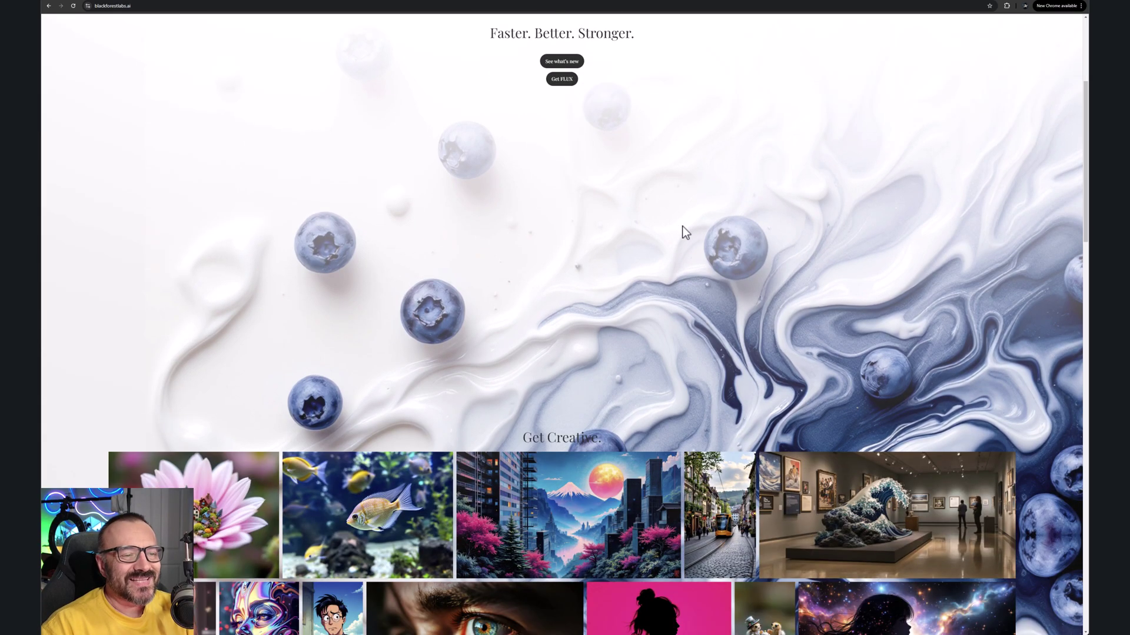
{"action": "scroll", "coordinate": [680, 215], "scroll_direction": "down", "scroll_amount": 4}
{"action": "scroll", "coordinate": [680, 216], "scroll_direction": "down", "scroll_amount": 3}
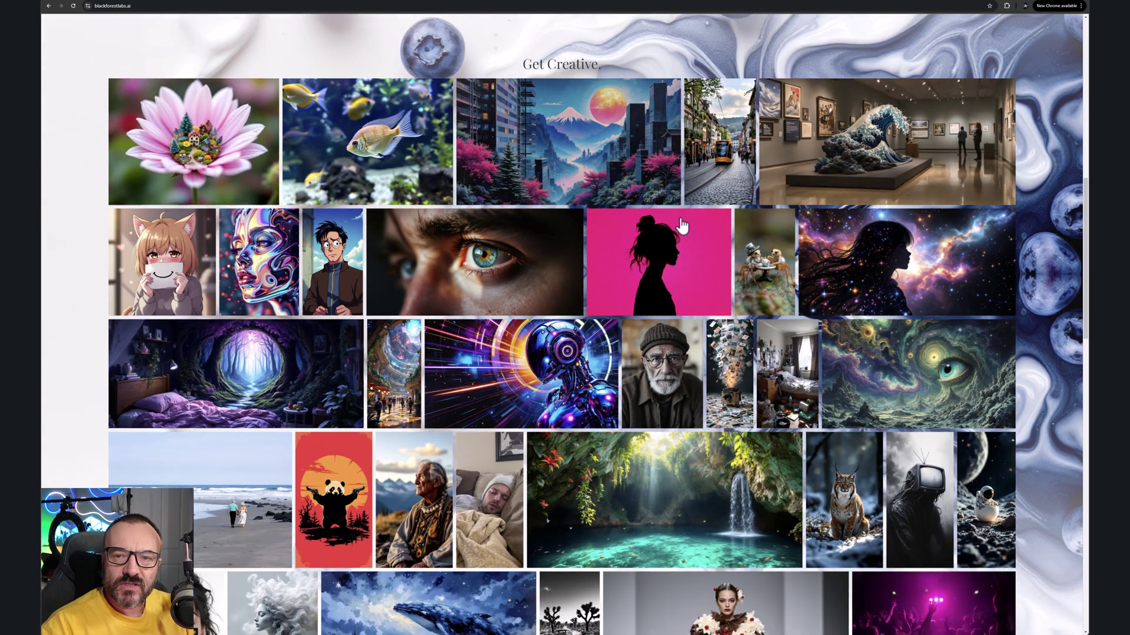
{"action": "scroll", "coordinate": [681, 226], "scroll_direction": "down", "scroll_amount": 1}
{"action": "scroll", "coordinate": [661, 282], "scroll_direction": "down", "scroll_amount": 1}
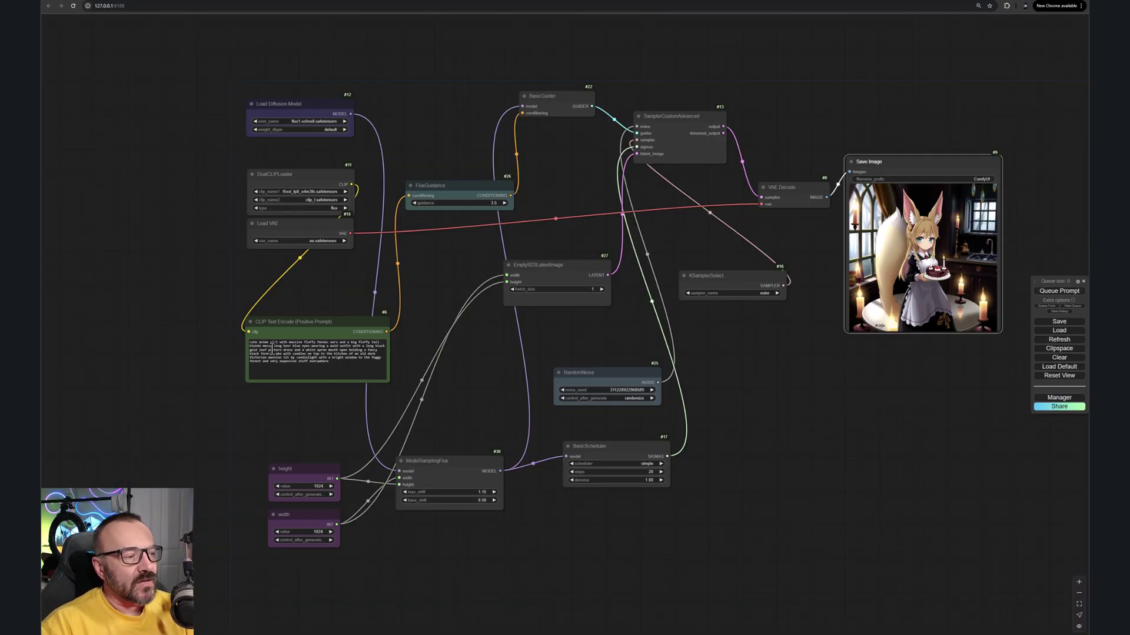
- Click into the CLIP Text Encode (Positive Prompt) box of the Flux workflow
{"action": "left_click", "coordinate": [335, 356]}
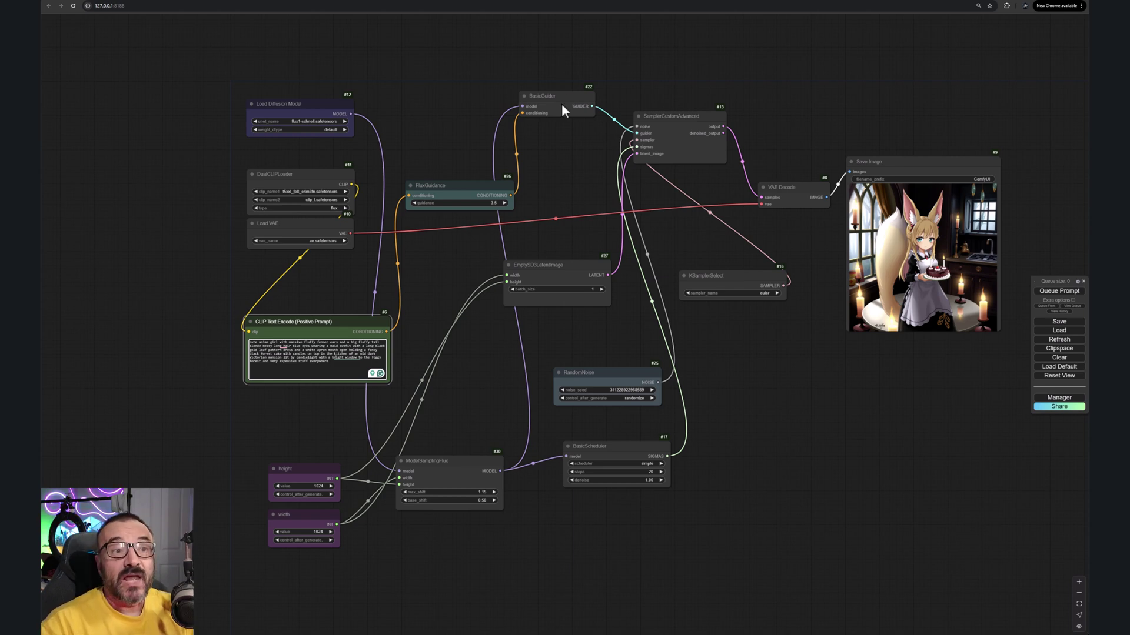
{"action": "key", "text": "ctrl+Tab"}
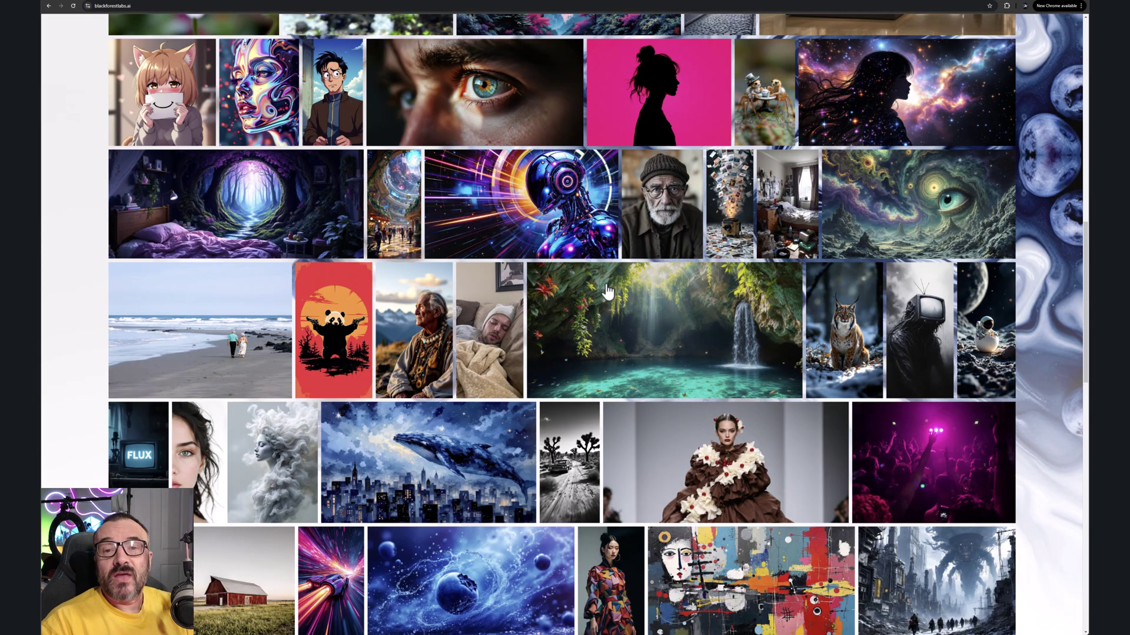
{"action": "scroll", "coordinate": [573, 260], "scroll_direction": "down", "scroll_amount": 2}
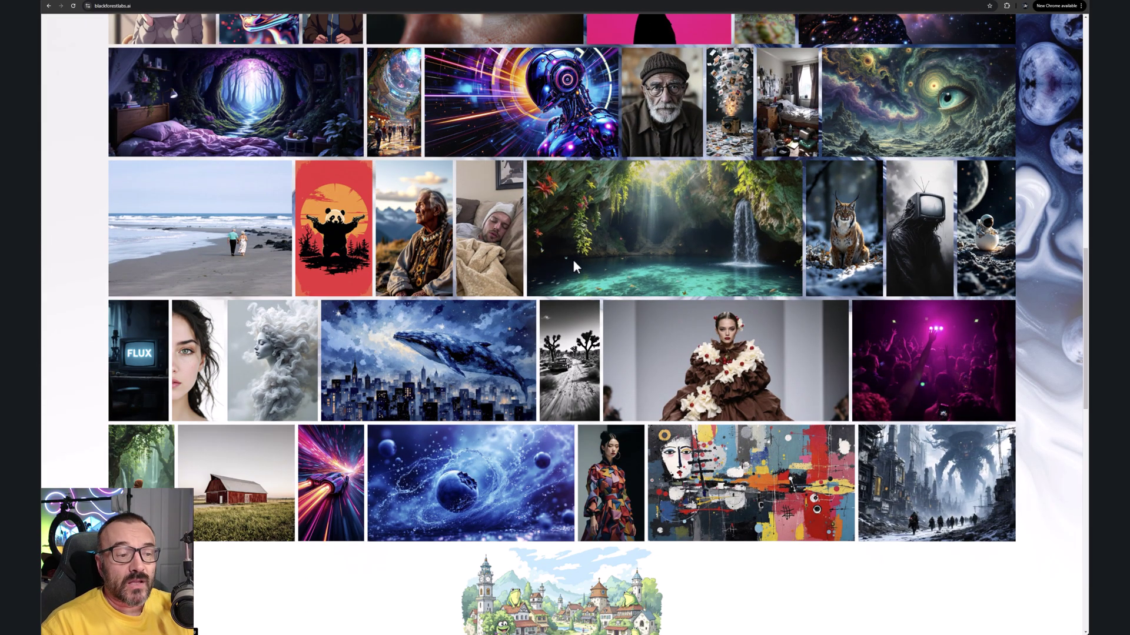
{"action": "scroll", "coordinate": [573, 259], "scroll_direction": "up", "scroll_amount": 1}
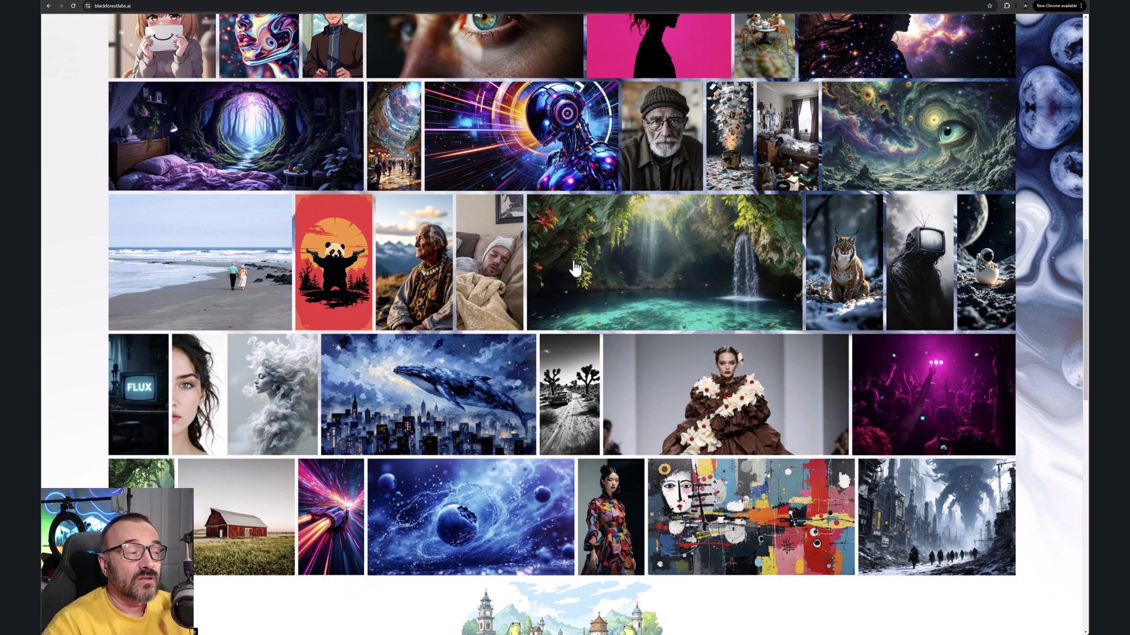
{"action": "scroll", "coordinate": [526, 236], "scroll_direction": "up", "scroll_amount": 4}
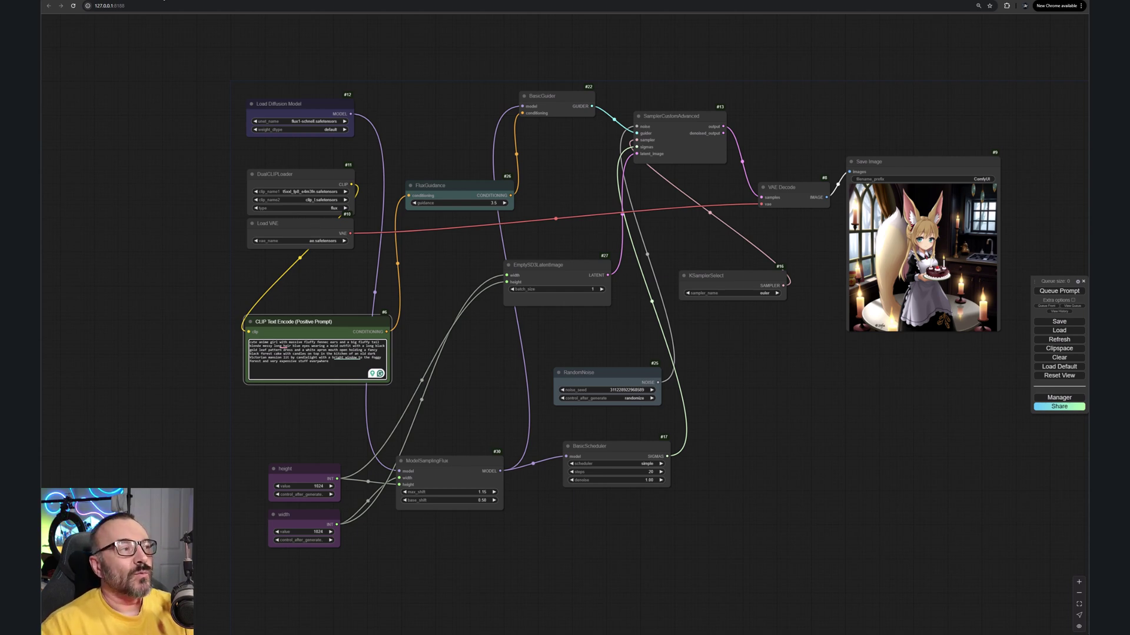
- Switch to the comfyui-wiki.com Flux.1 tutorial browser tab
{"action": "left_click", "coordinate": [252, 2]}
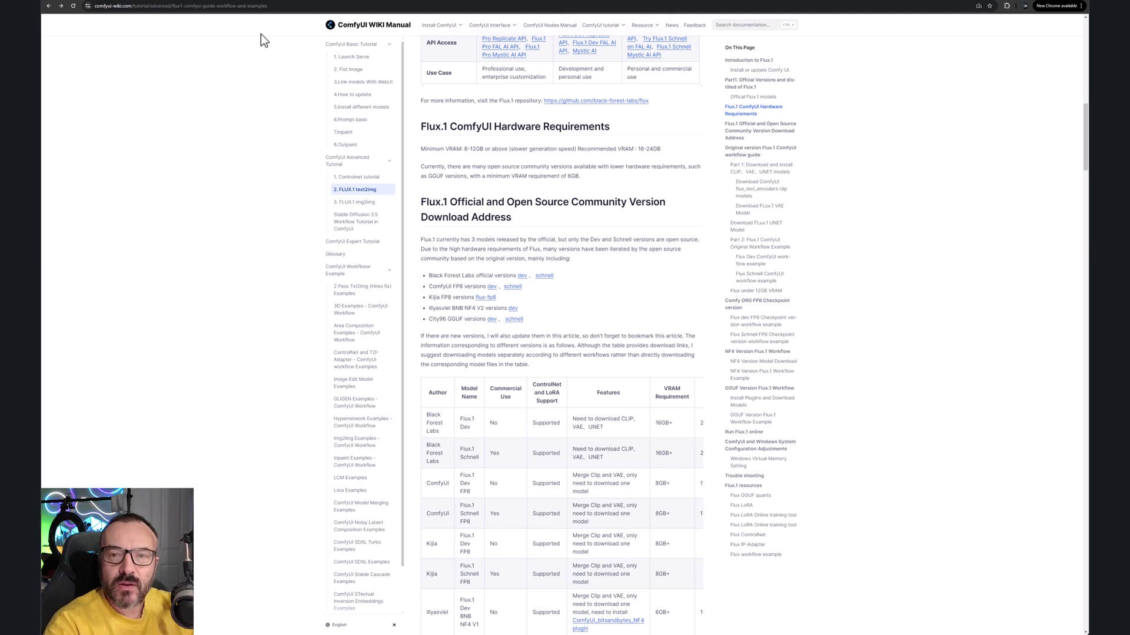
{"action": "scroll", "coordinate": [475, 223], "scroll_direction": "up", "scroll_amount": 15}
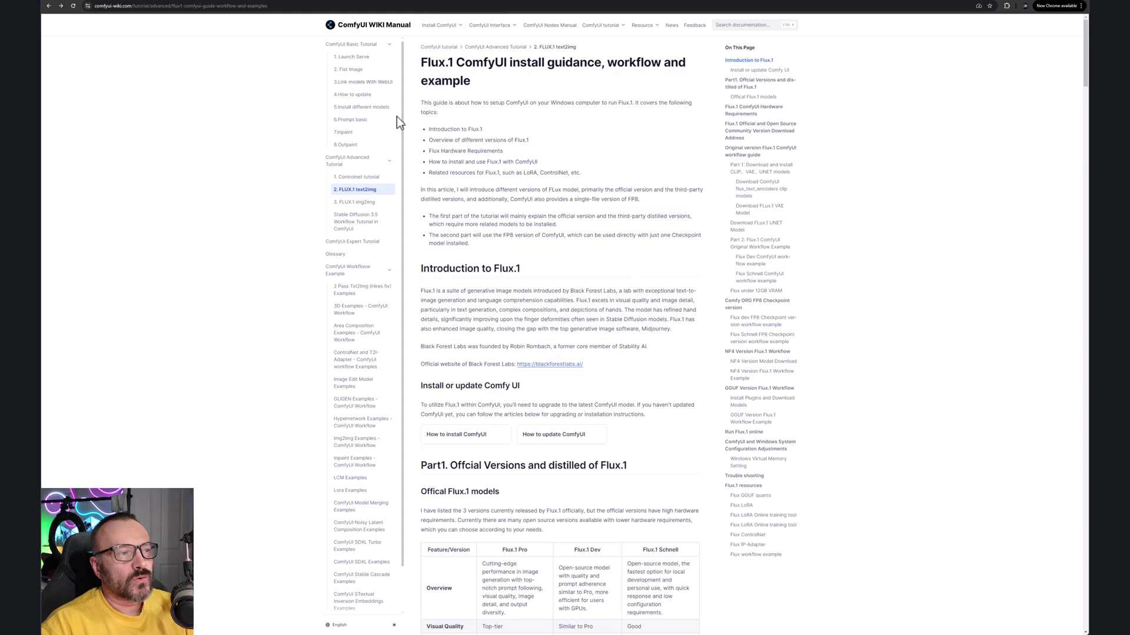
{"action": "scroll", "coordinate": [598, 168], "scroll_direction": "down", "scroll_amount": 1}
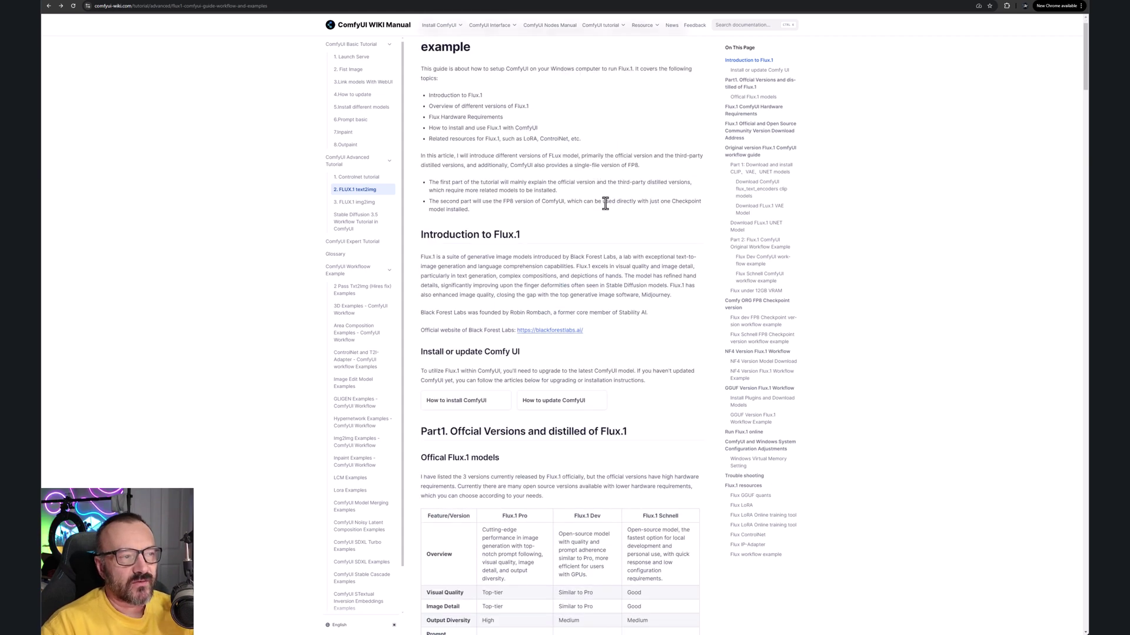
{"action": "scroll", "coordinate": [605, 203], "scroll_direction": "down", "scroll_amount": 10}
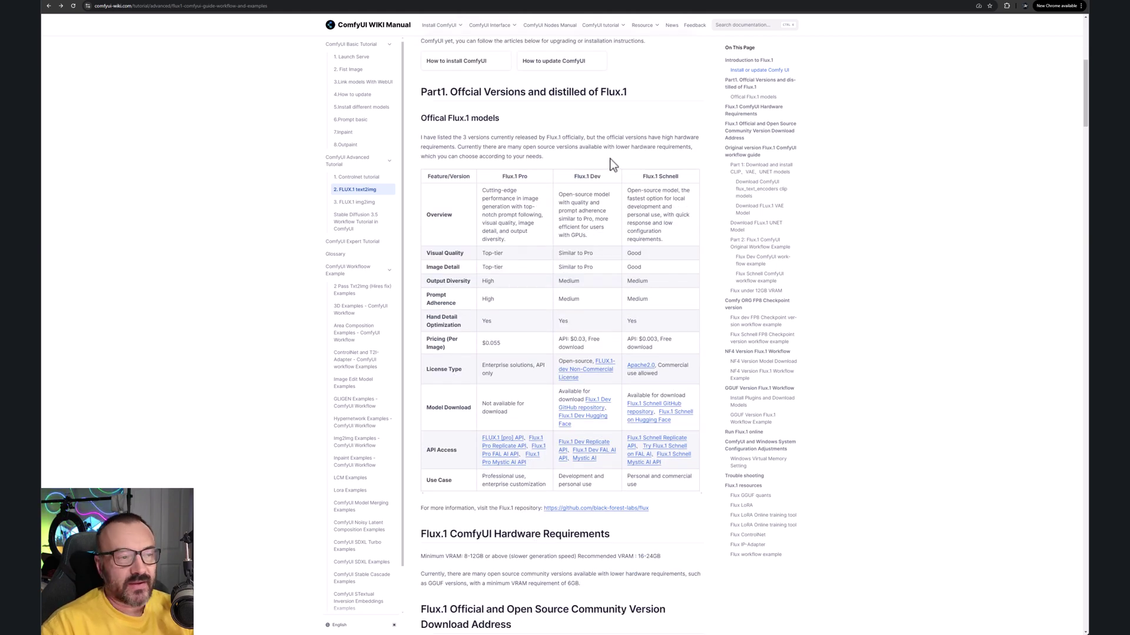
{"action": "scroll", "coordinate": [690, 207], "scroll_direction": "down", "scroll_amount": 2}
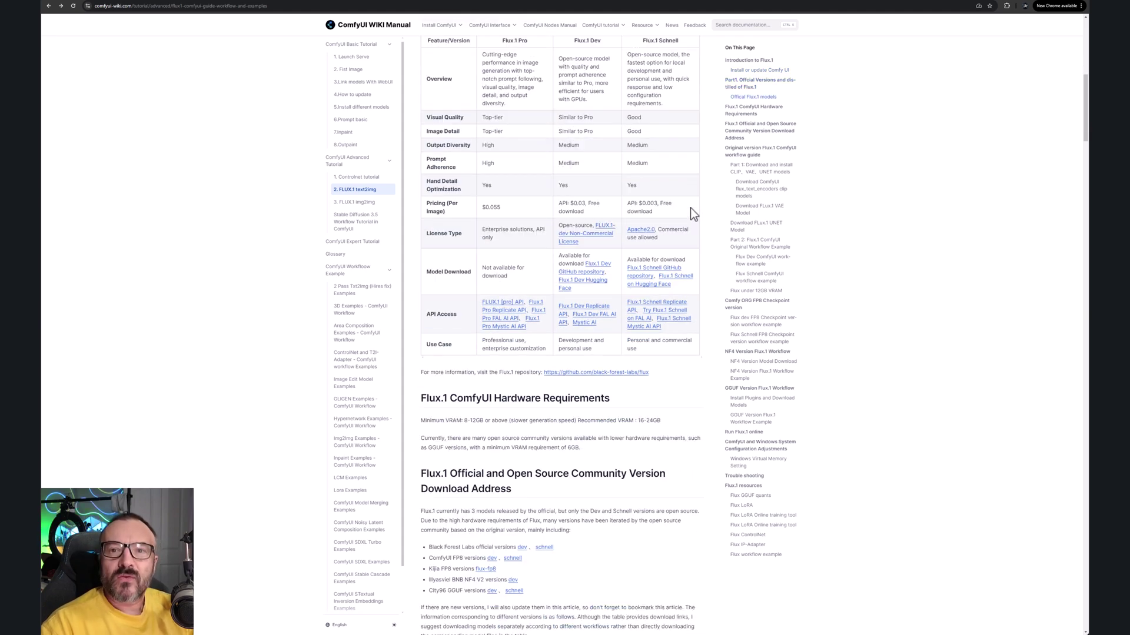
{"action": "scroll", "coordinate": [690, 208], "scroll_direction": "down", "scroll_amount": 2}
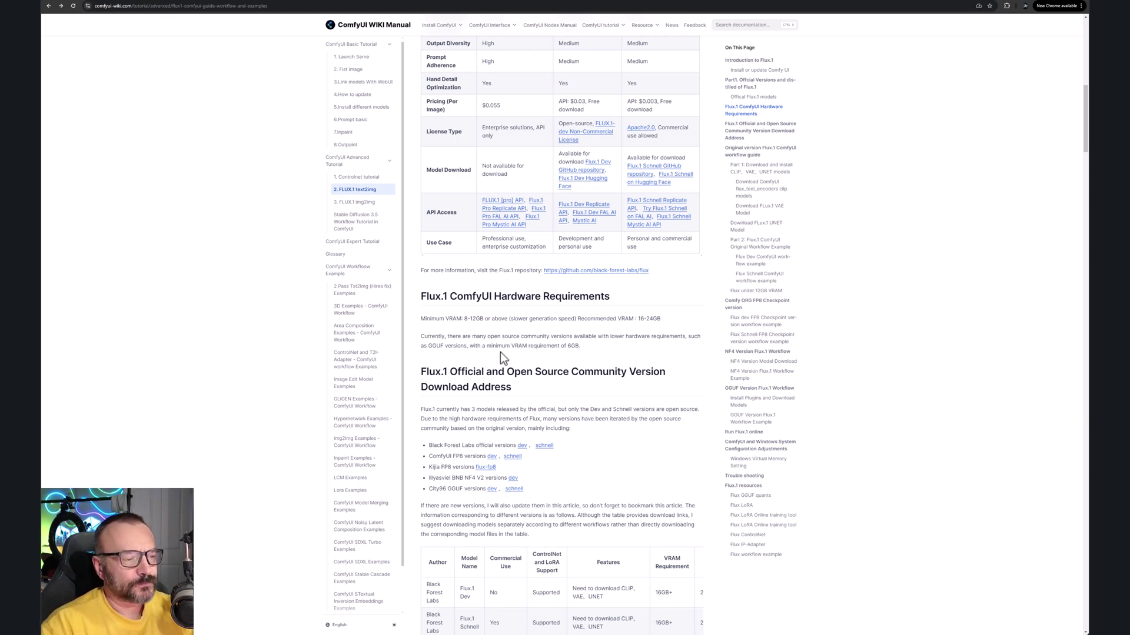
{"action": "scroll", "coordinate": [552, 262], "scroll_direction": "down", "scroll_amount": 1}
{"action": "scroll", "coordinate": [566, 269], "scroll_direction": "down", "scroll_amount": 3}
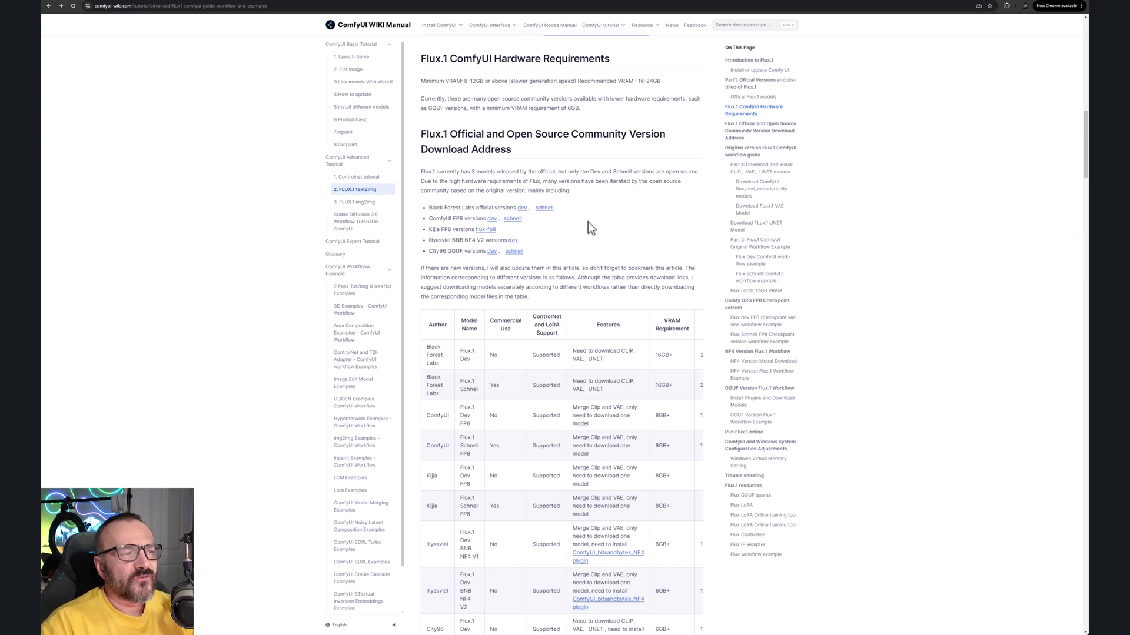
{"action": "left_click_drag", "start_coordinate": [587, 266], "coordinate": [429, 207]}
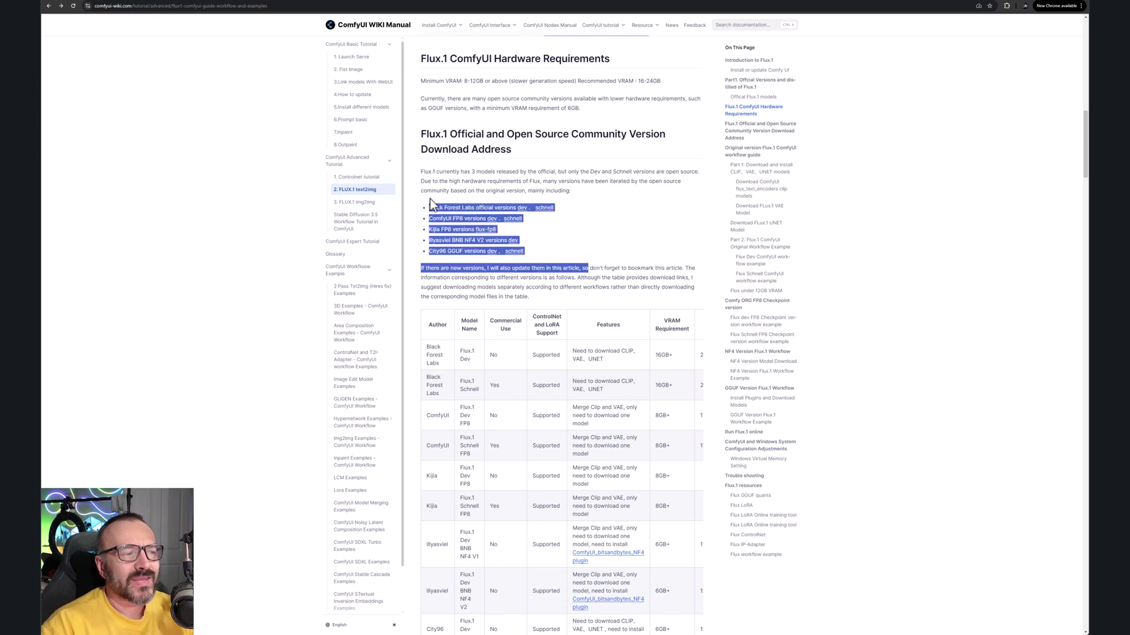
{"action": "left_click", "coordinate": [637, 224]}
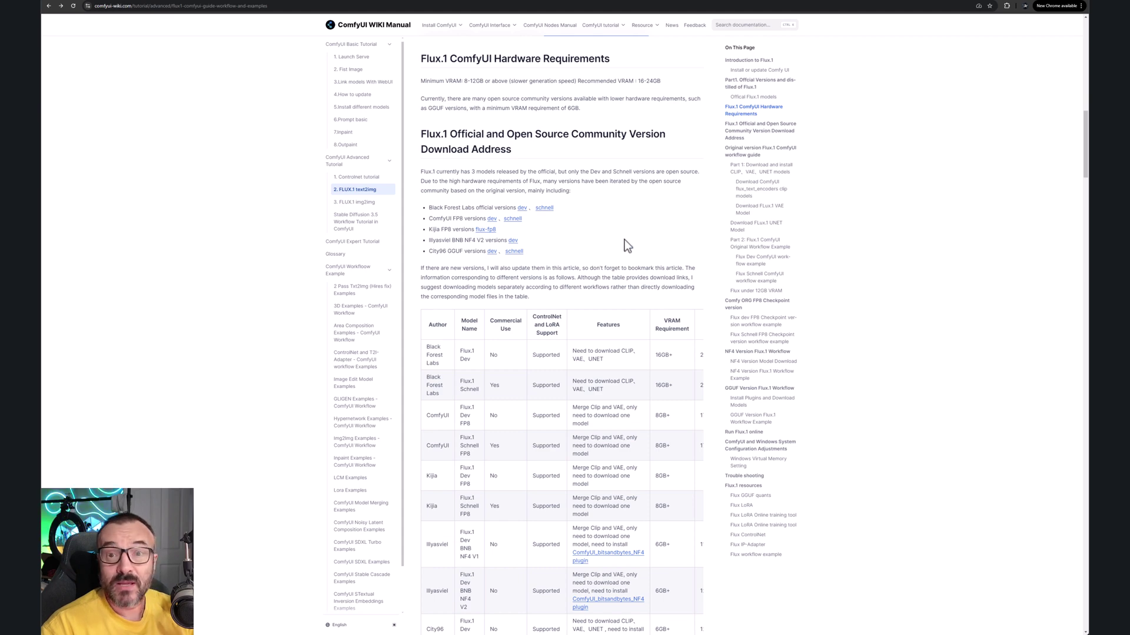
{"action": "scroll", "coordinate": [623, 239], "scroll_direction": "down", "scroll_amount": 5}
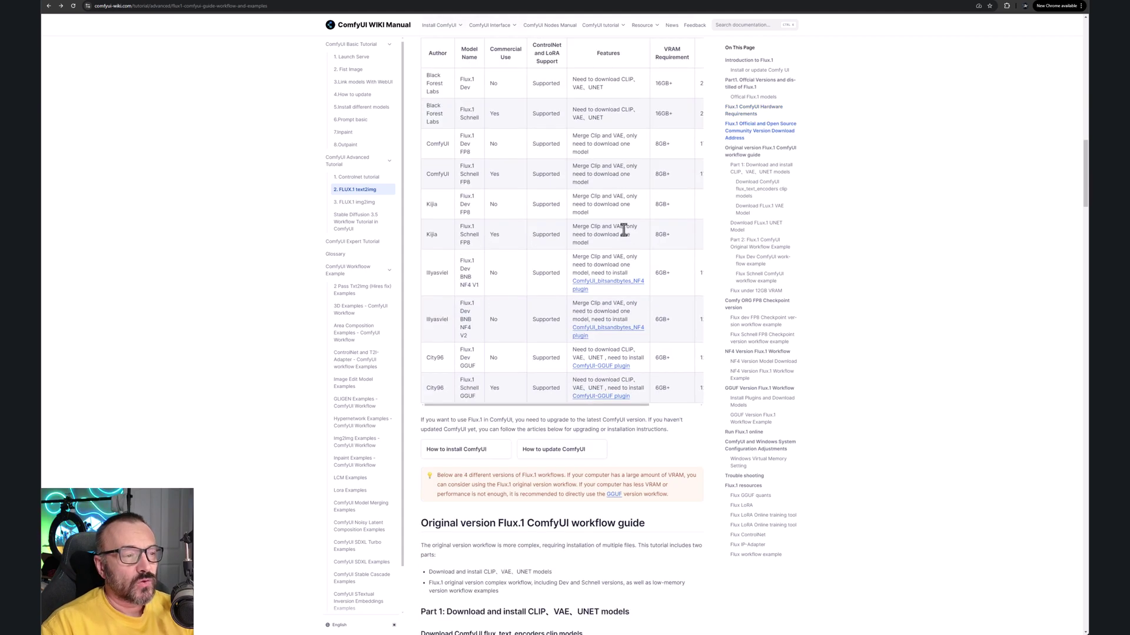
{"action": "scroll", "coordinate": [619, 135], "scroll_direction": "up", "scroll_amount": 4}
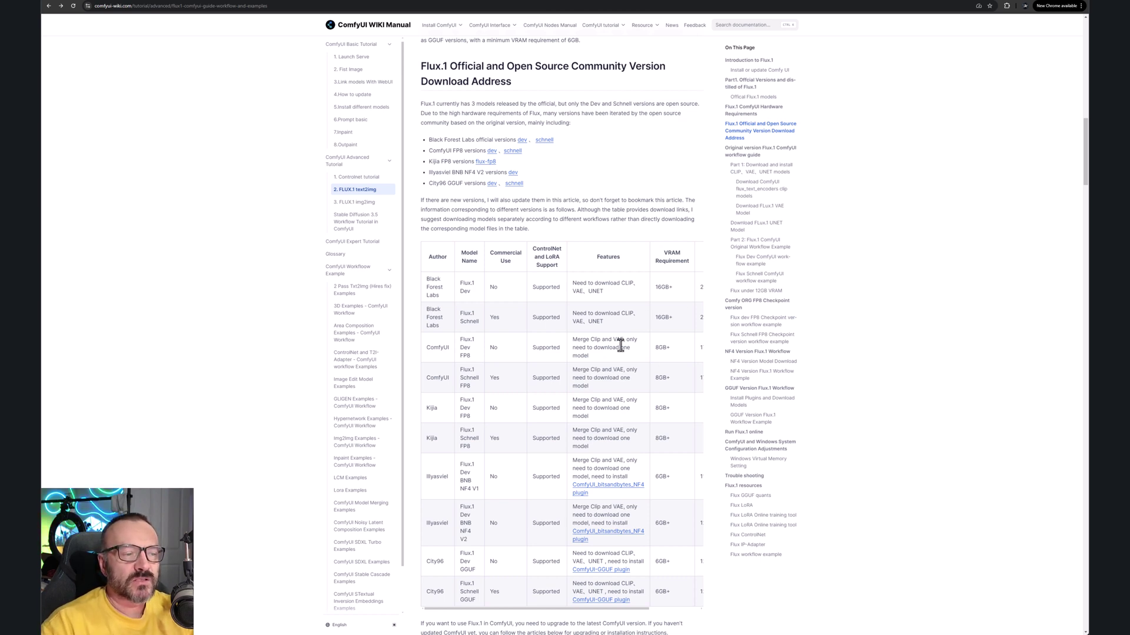
{"action": "triple_click", "coordinate": [602, 352]}
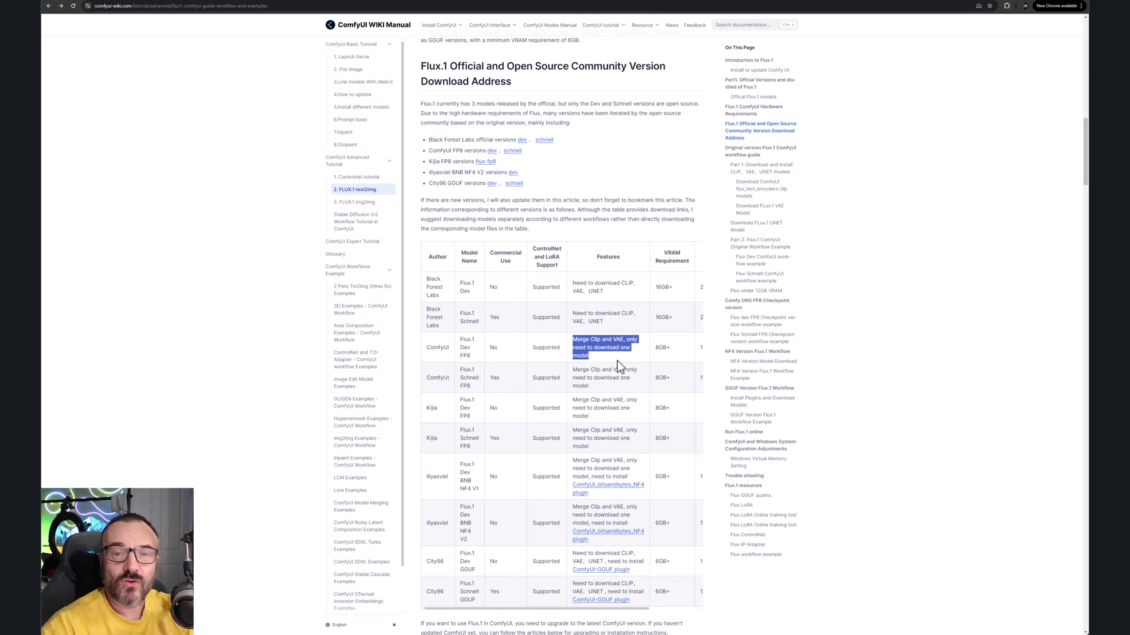
{"action": "left_click", "coordinate": [638, 186]}
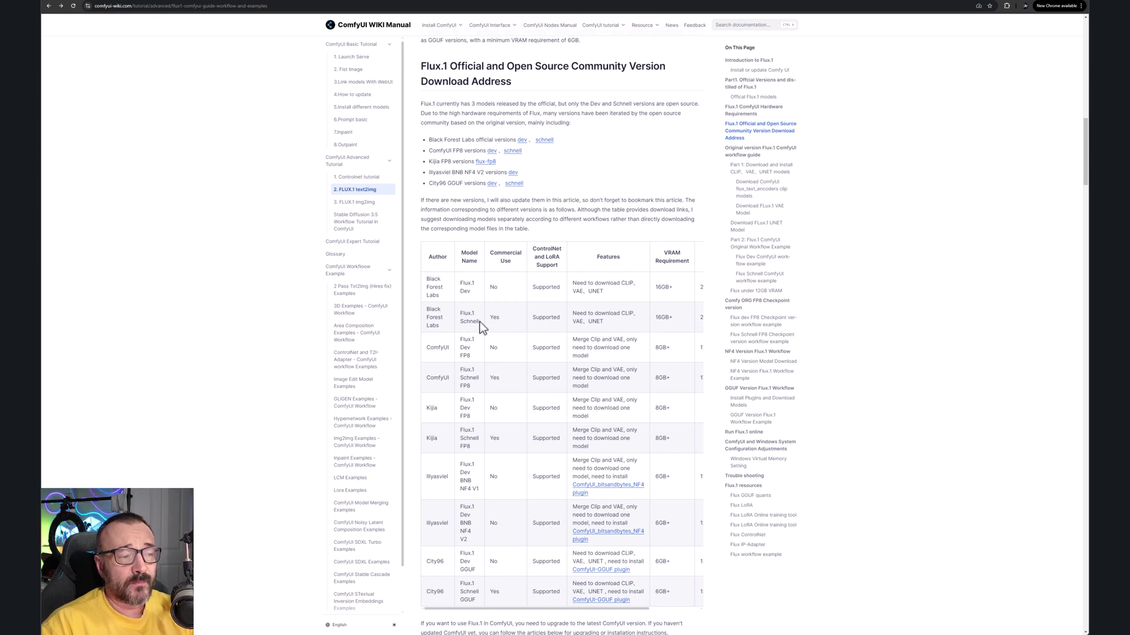
{"action": "double_click", "coordinate": [465, 291]}
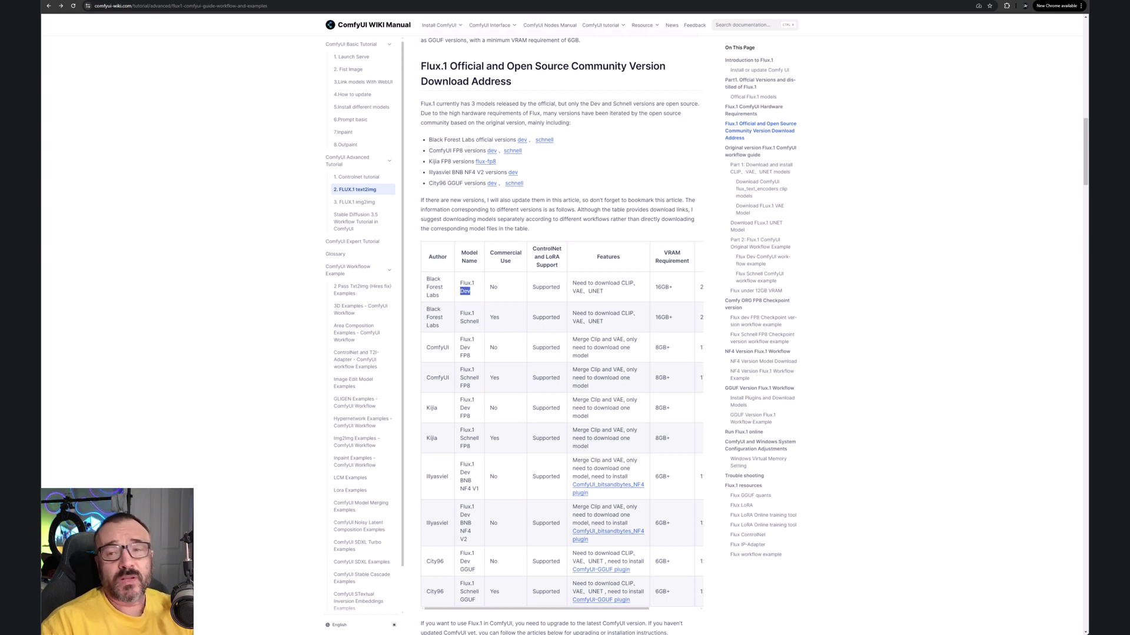
{"action": "key", "text": "alt+Tab"}
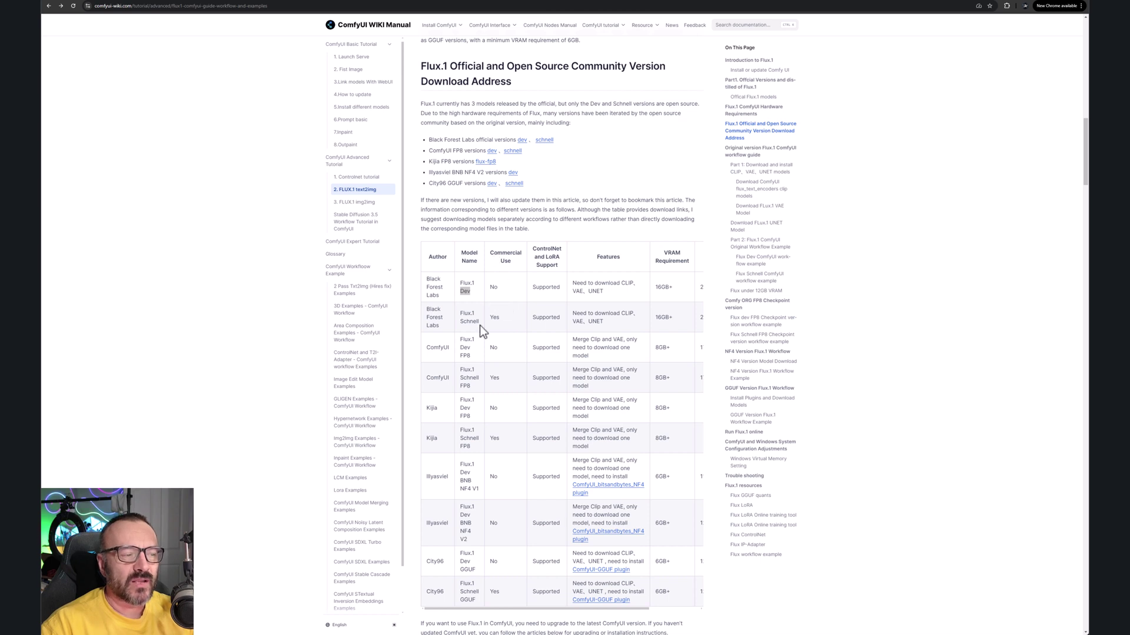
{"action": "left_click_drag", "start_coordinate": [474, 358], "coordinate": [453, 355]}
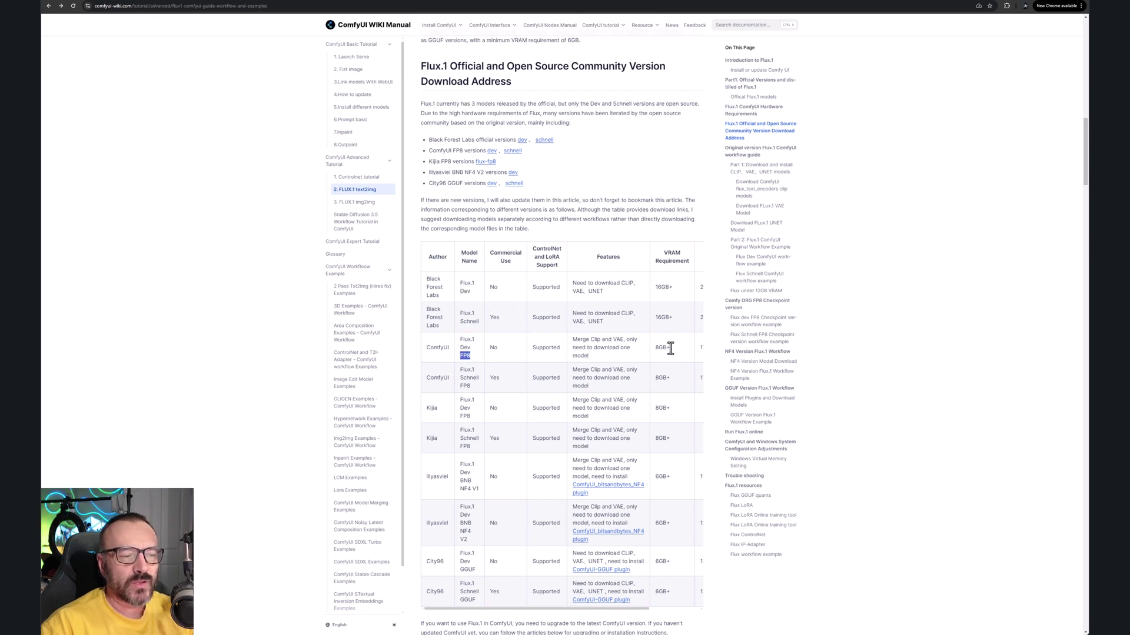
{"action": "left_click_drag", "start_coordinate": [670, 349], "coordinate": [653, 348]}
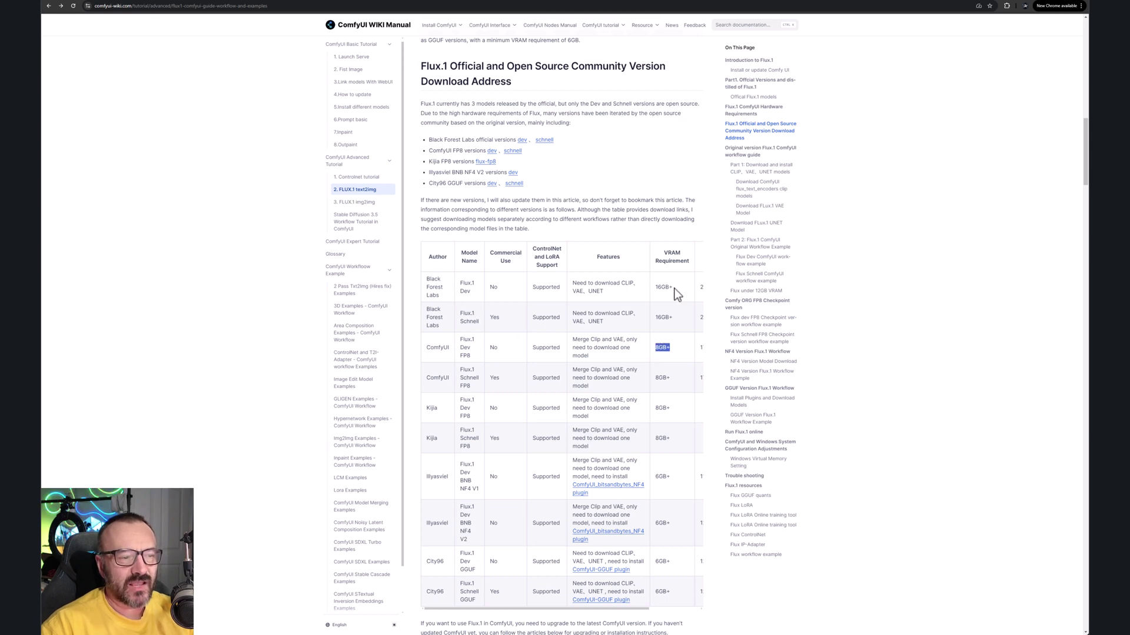
{"action": "left_click_drag", "start_coordinate": [674, 288], "coordinate": [647, 293]}
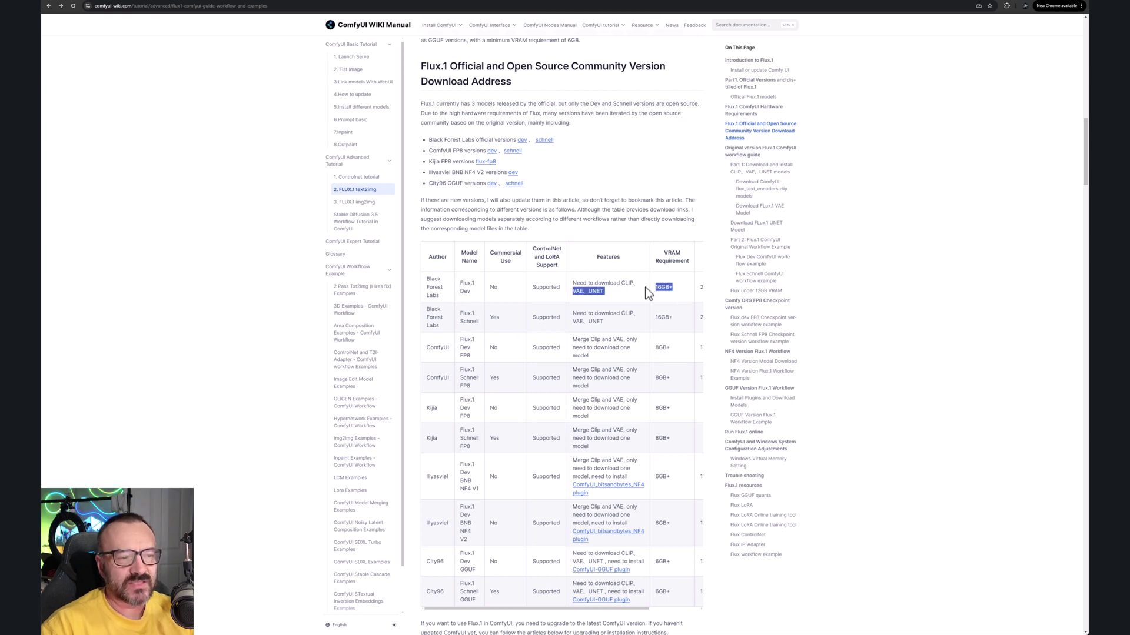
{"action": "left_click", "coordinate": [682, 308]}
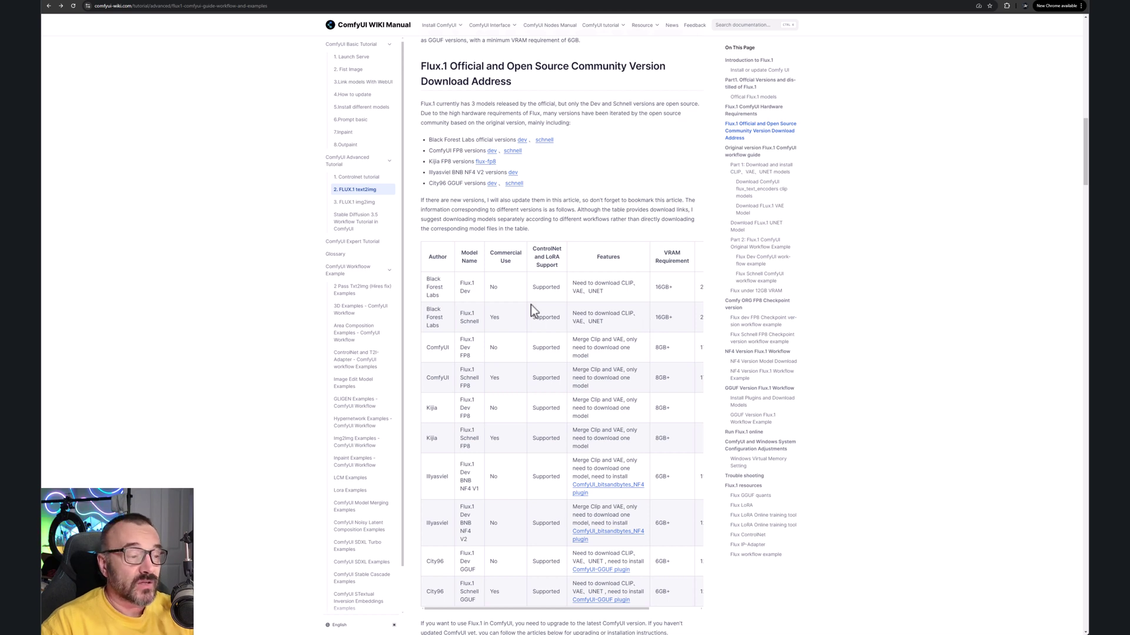
{"action": "scroll", "coordinate": [509, 333], "scroll_direction": "down", "scroll_amount": 1}
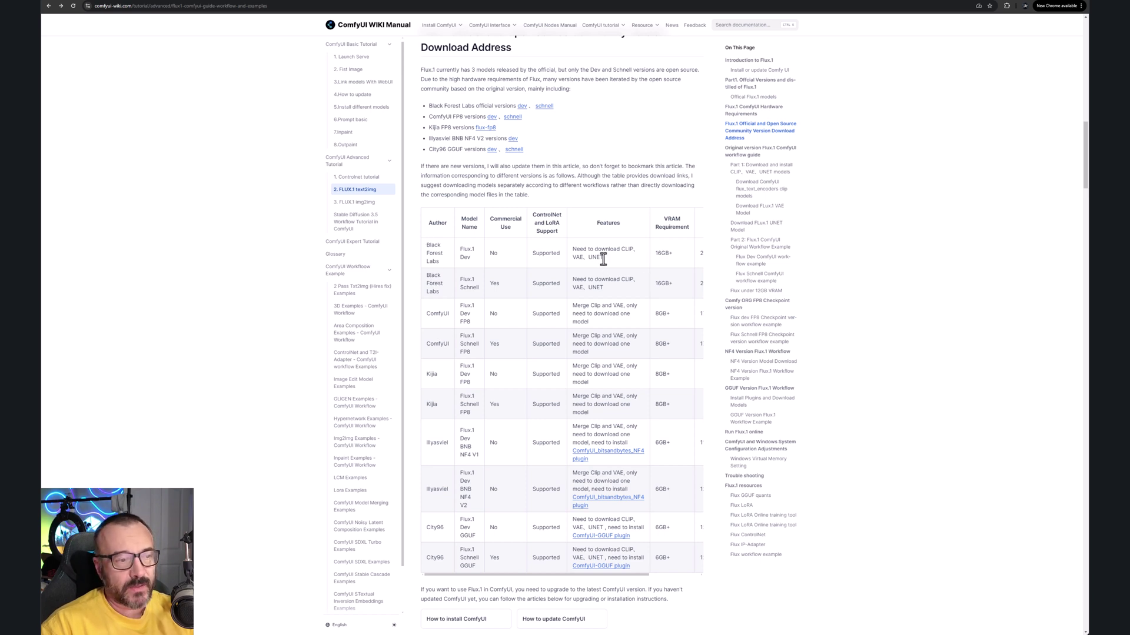
{"action": "left_click_drag", "start_coordinate": [606, 258], "coordinate": [571, 249]}
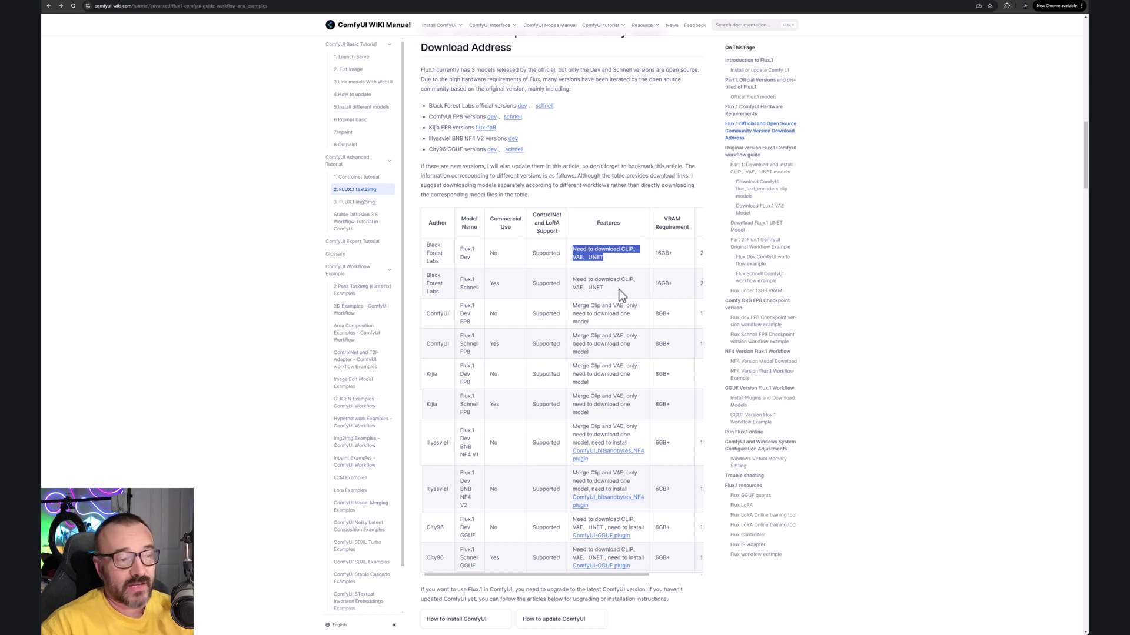
{"action": "left_click_drag", "start_coordinate": [606, 289], "coordinate": [574, 280]}
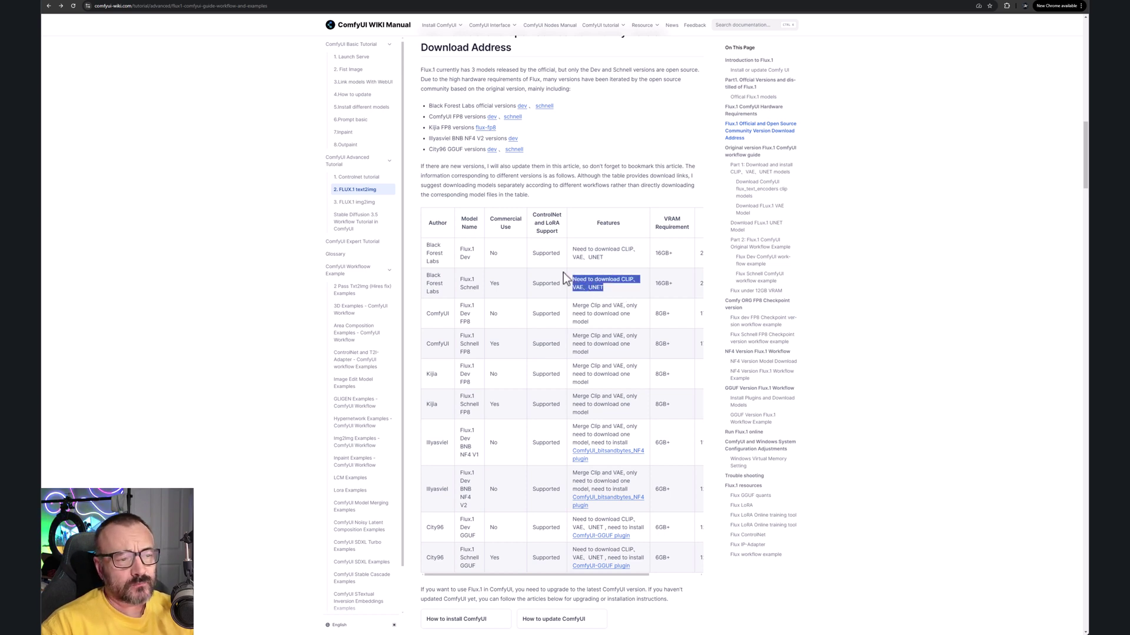
{"action": "left_click_drag", "start_coordinate": [601, 577], "coordinate": [686, 574]}
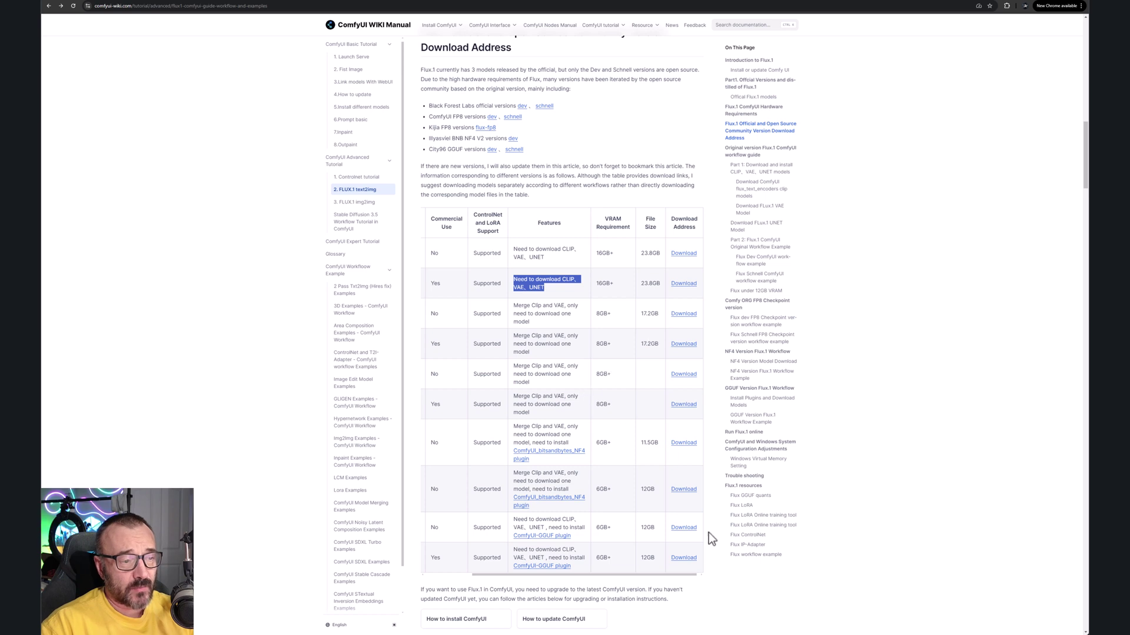
{"action": "left_click_drag", "start_coordinate": [669, 574], "coordinate": [589, 573]}
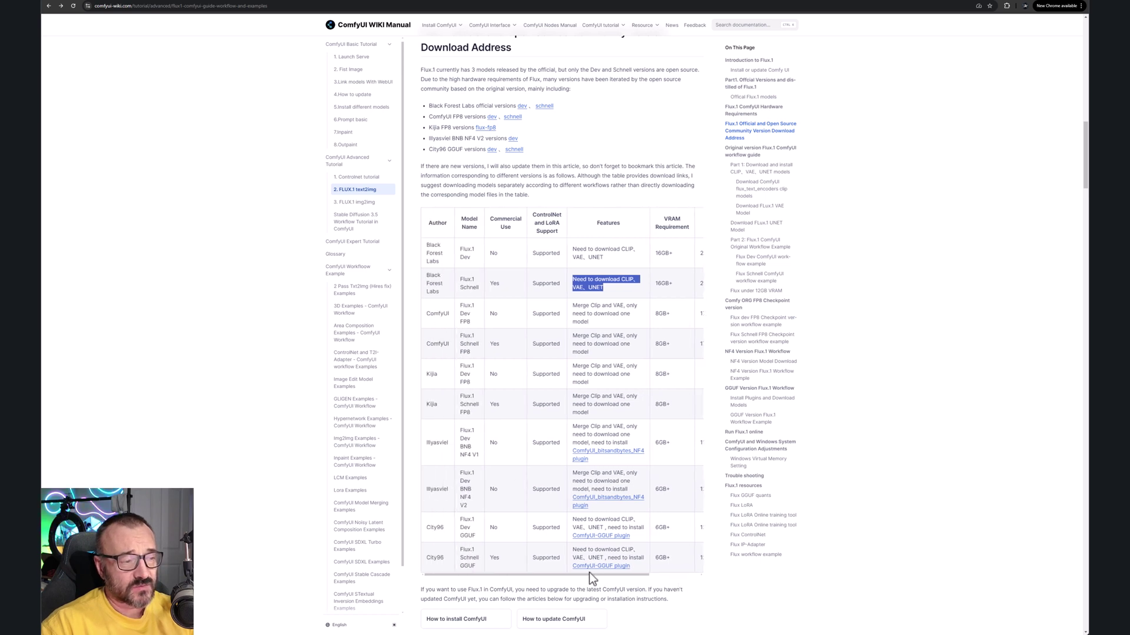
{"action": "left_click", "coordinate": [521, 371]}
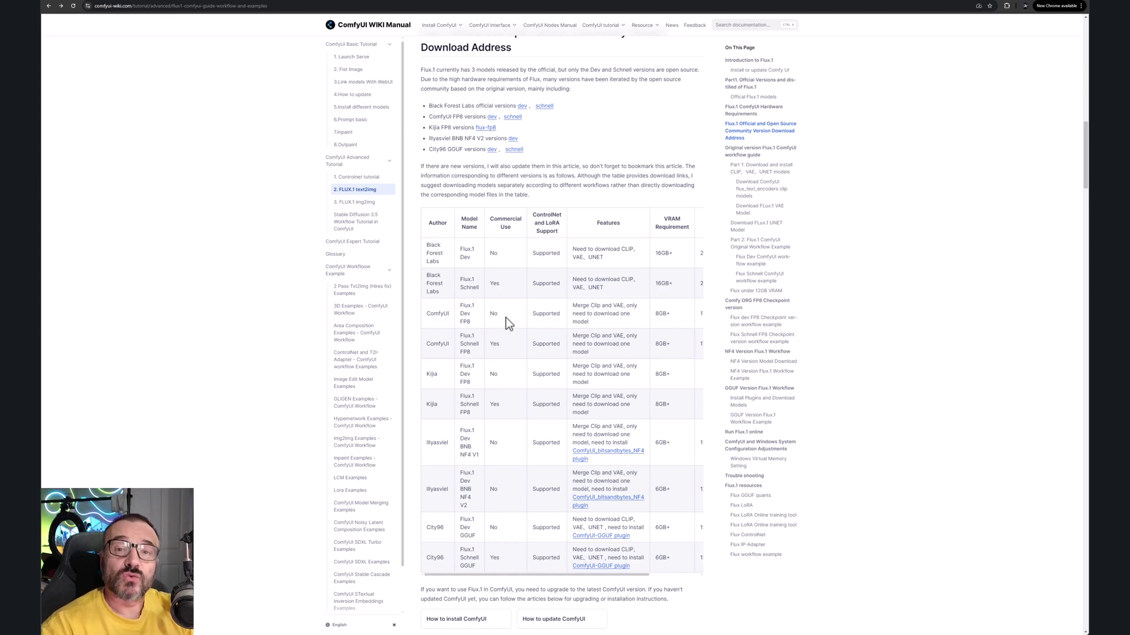
- Scroll down to the 'Original version Flux.1 ComfyUI workflow guide' and its Part 1 CLIP table
{"action": "scroll", "coordinate": [609, 347], "scroll_direction": "down", "scroll_amount": 3}
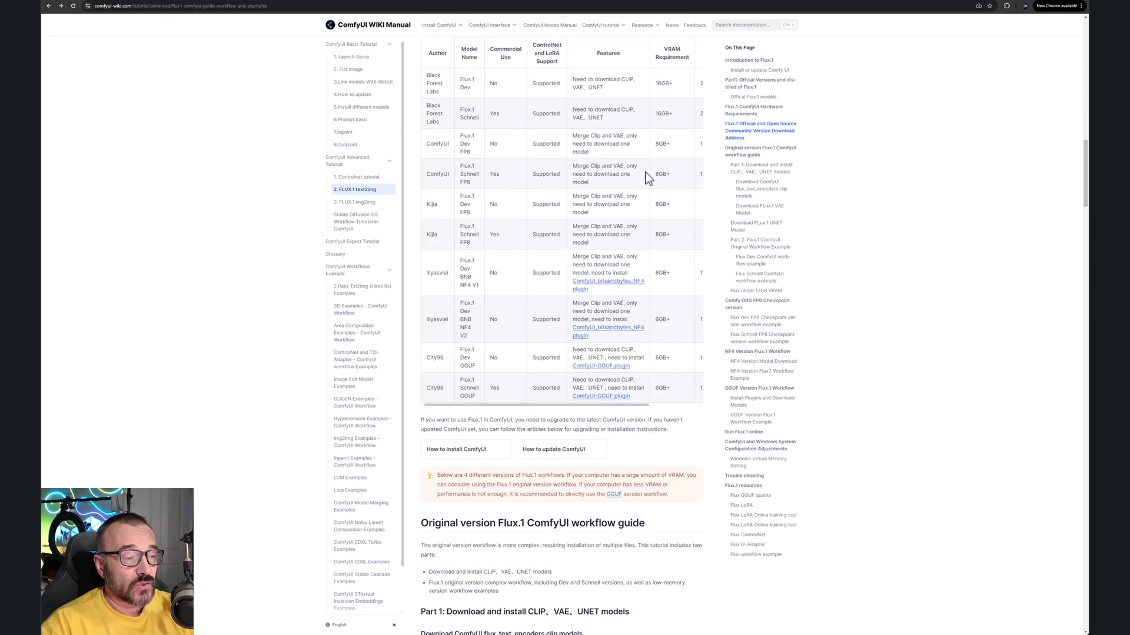
{"action": "scroll", "coordinate": [630, 388], "scroll_direction": "down", "scroll_amount": 2}
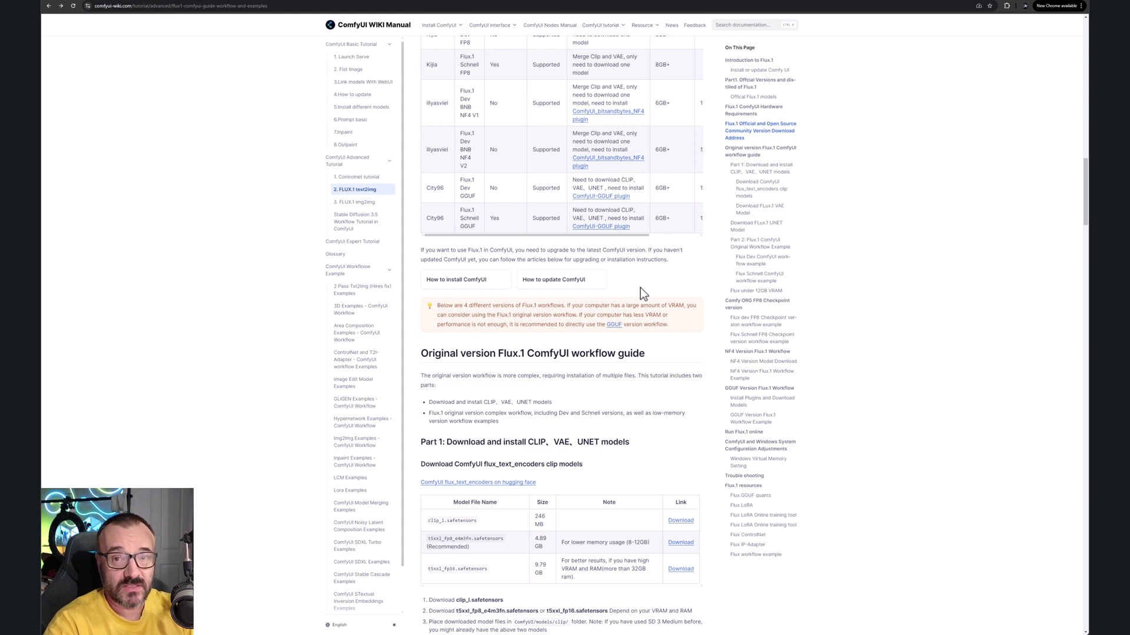
- Scroll further to show the ae.safetensors VAE and the flux1-schnell and flux1-dev UNET tables
{"action": "scroll", "coordinate": [635, 285], "scroll_direction": "down", "scroll_amount": 2}
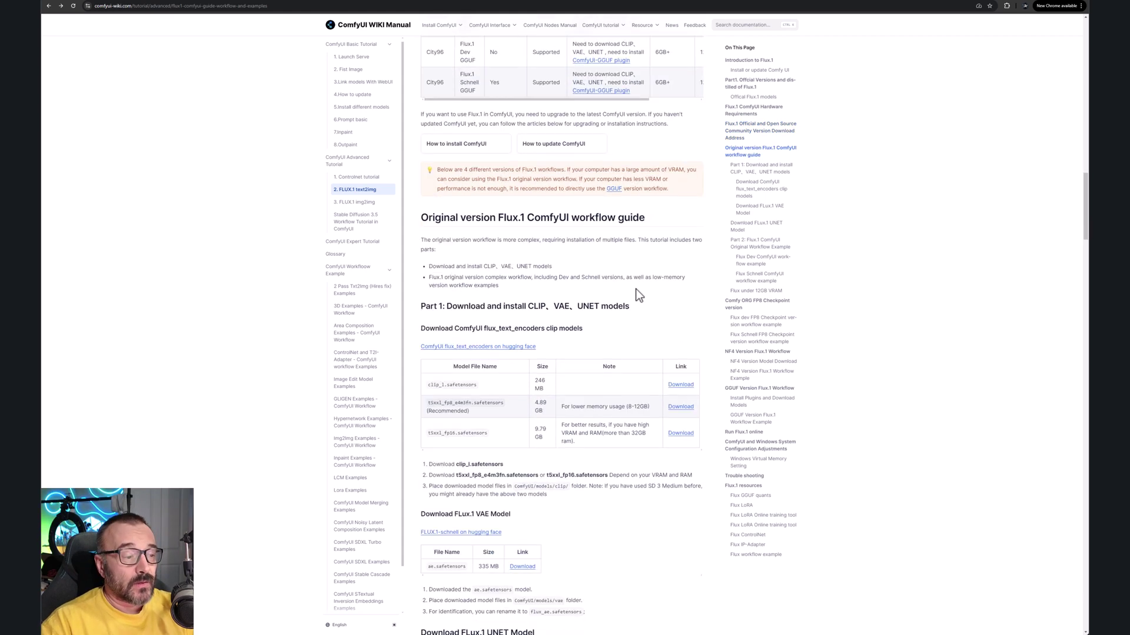
{"action": "scroll", "coordinate": [608, 232], "scroll_direction": "down", "scroll_amount": 1}
{"action": "scroll", "coordinate": [631, 249], "scroll_direction": "down", "scroll_amount": 1}
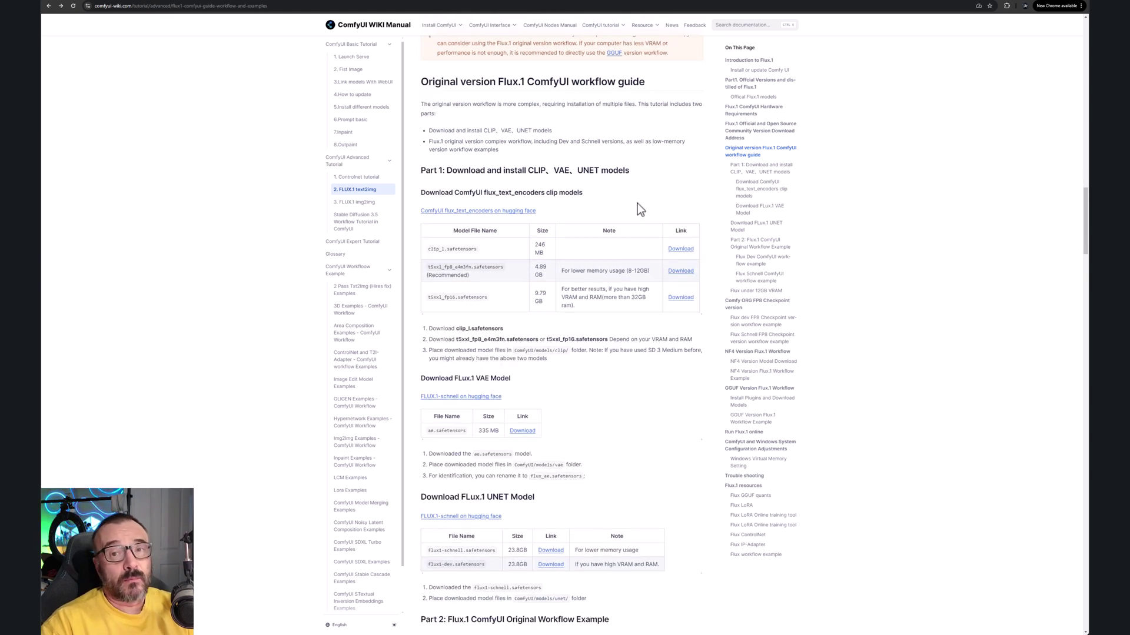
{"action": "scroll", "coordinate": [640, 209], "scroll_direction": "down", "scroll_amount": 1}
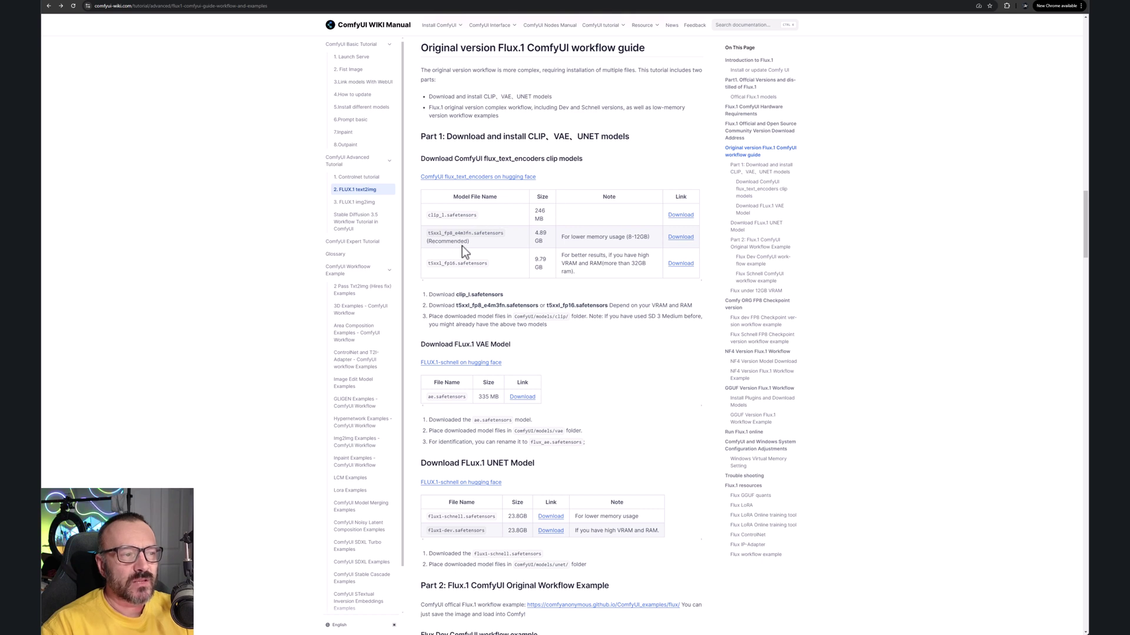
{"action": "left_click_drag", "start_coordinate": [496, 242], "coordinate": [419, 234]}
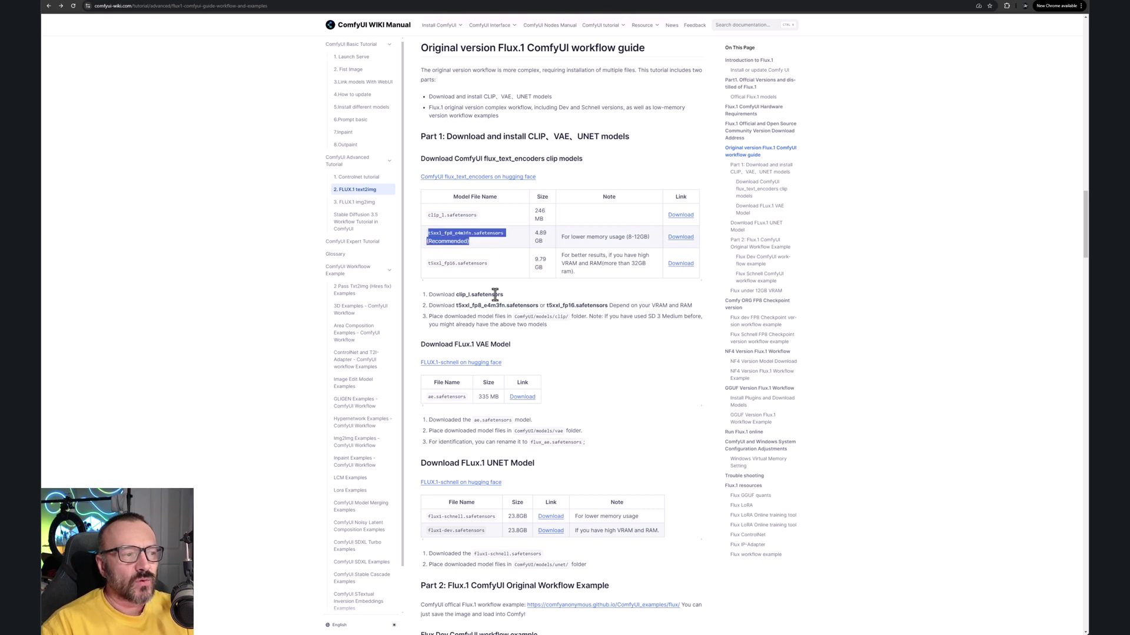
{"action": "left_click_drag", "start_coordinate": [505, 267], "coordinate": [437, 263]}
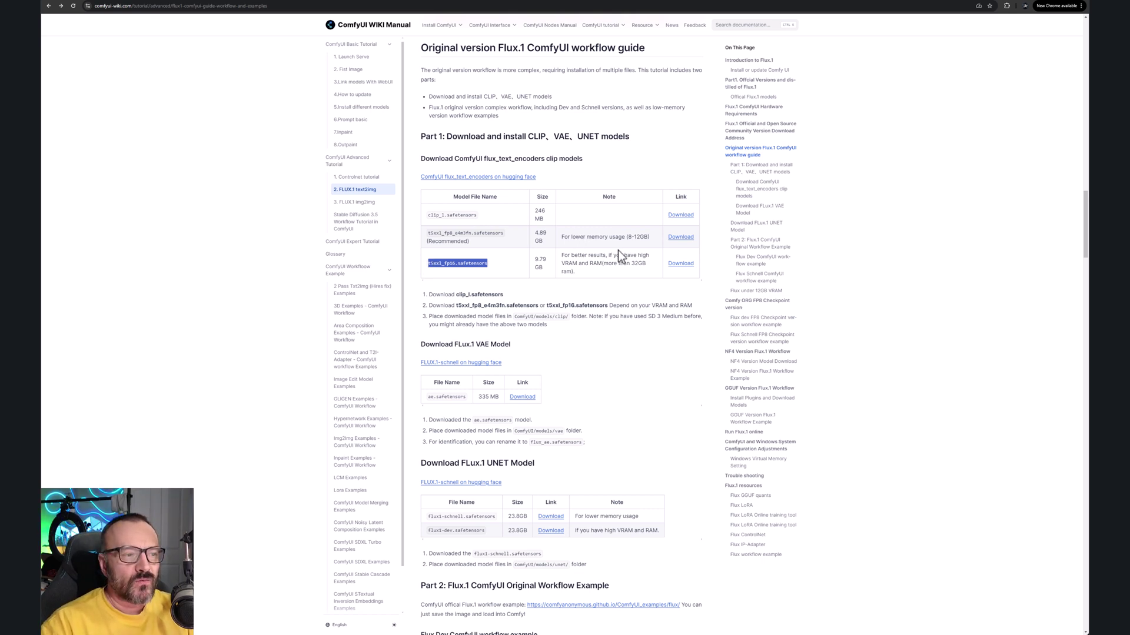
{"action": "left_click_drag", "start_coordinate": [593, 277], "coordinate": [562, 253]}
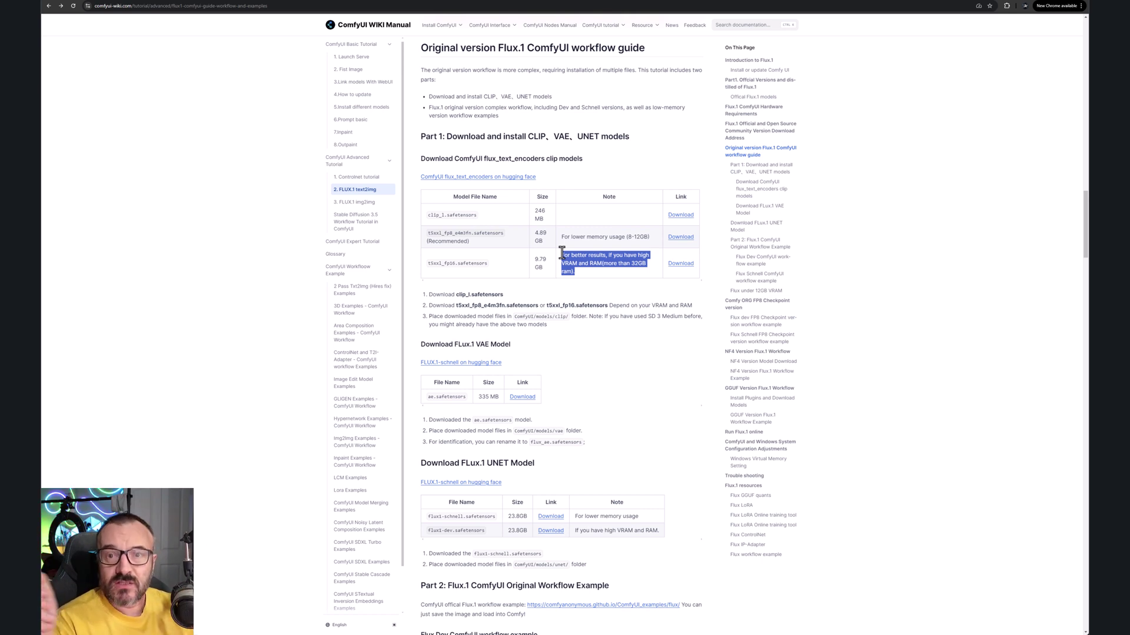
{"action": "left_click", "coordinate": [506, 242]}
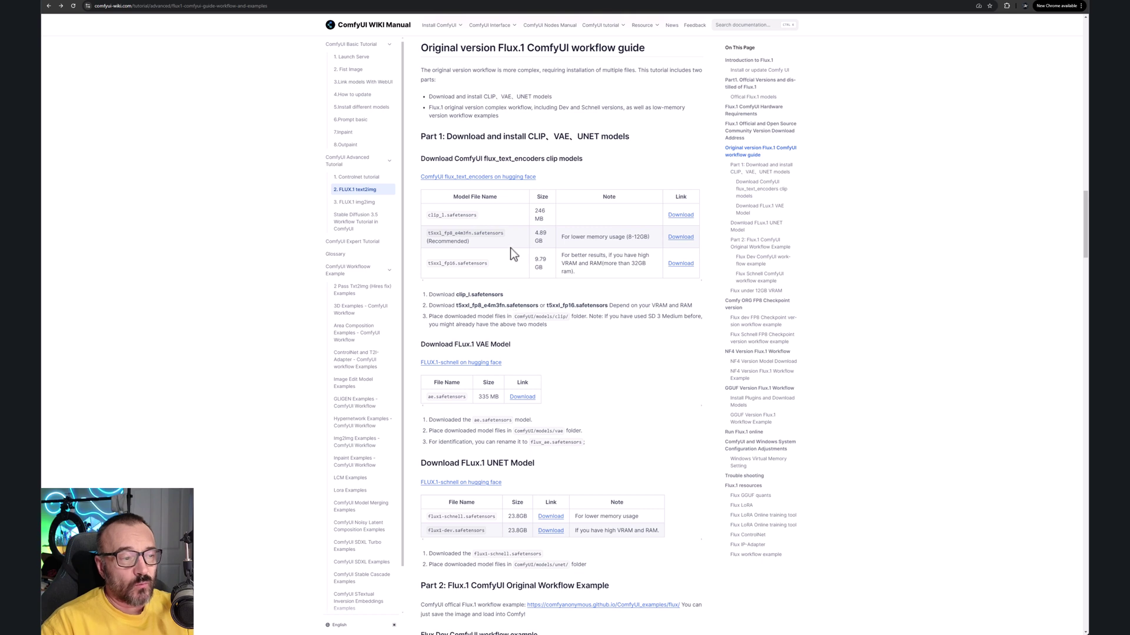
{"action": "left_click_drag", "start_coordinate": [504, 295], "coordinate": [428, 295]}
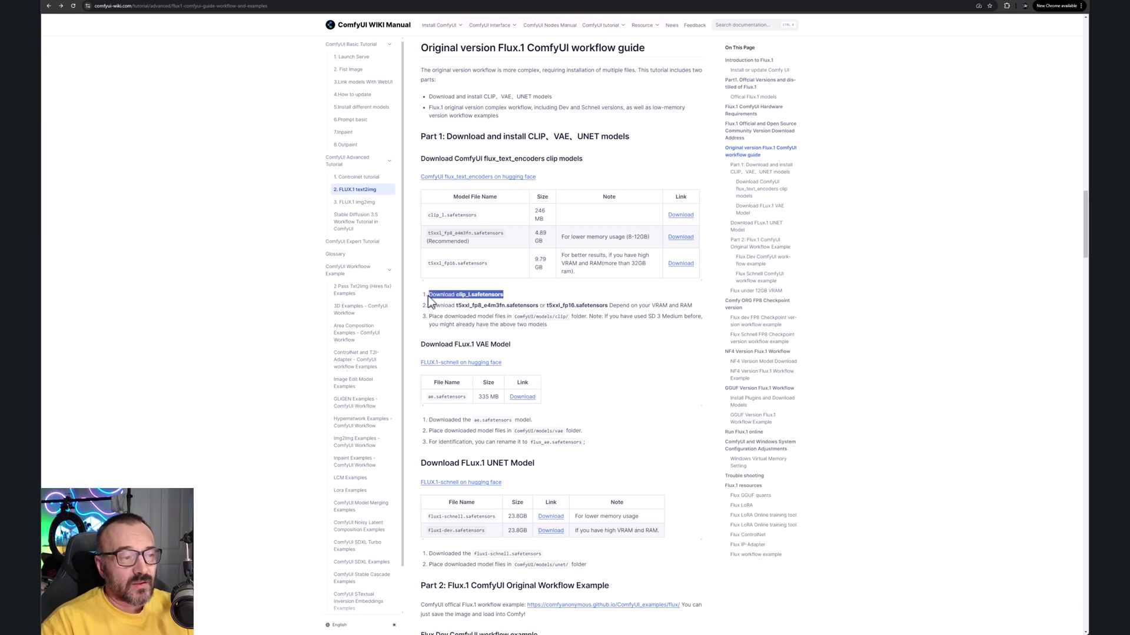
{"action": "left_click_drag", "start_coordinate": [513, 317], "coordinate": [570, 317]}
{"action": "key", "text": "alt+Tab"}
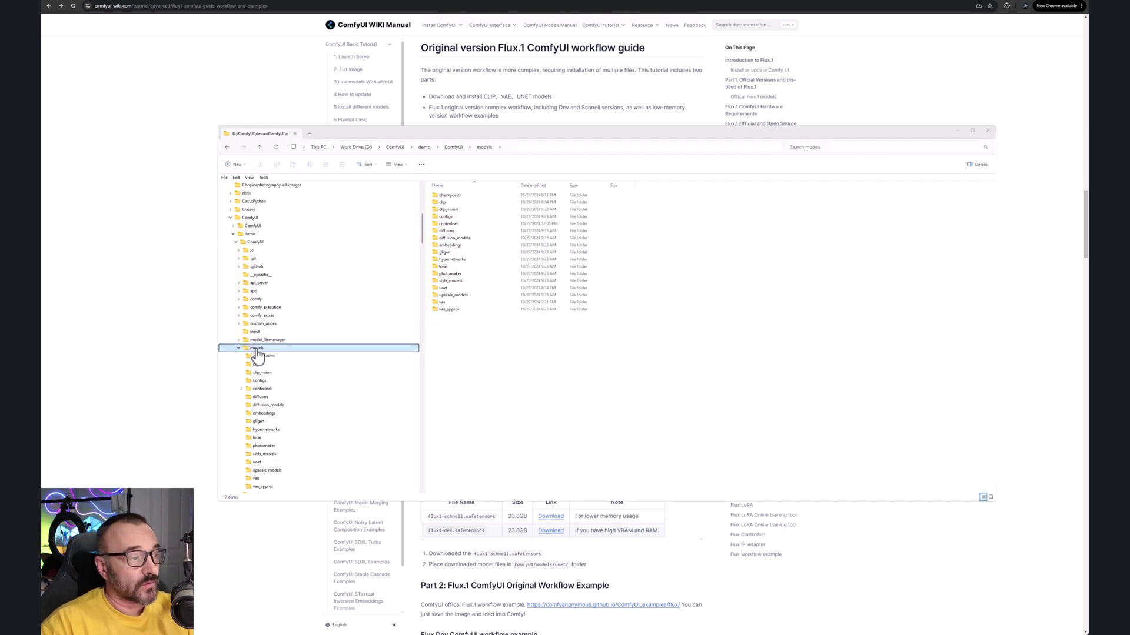
- Inspect the clip and checkpoints model folders in File Explorer
{"action": "scroll", "coordinate": [262, 220], "scroll_direction": "down", "scroll_amount": 1}
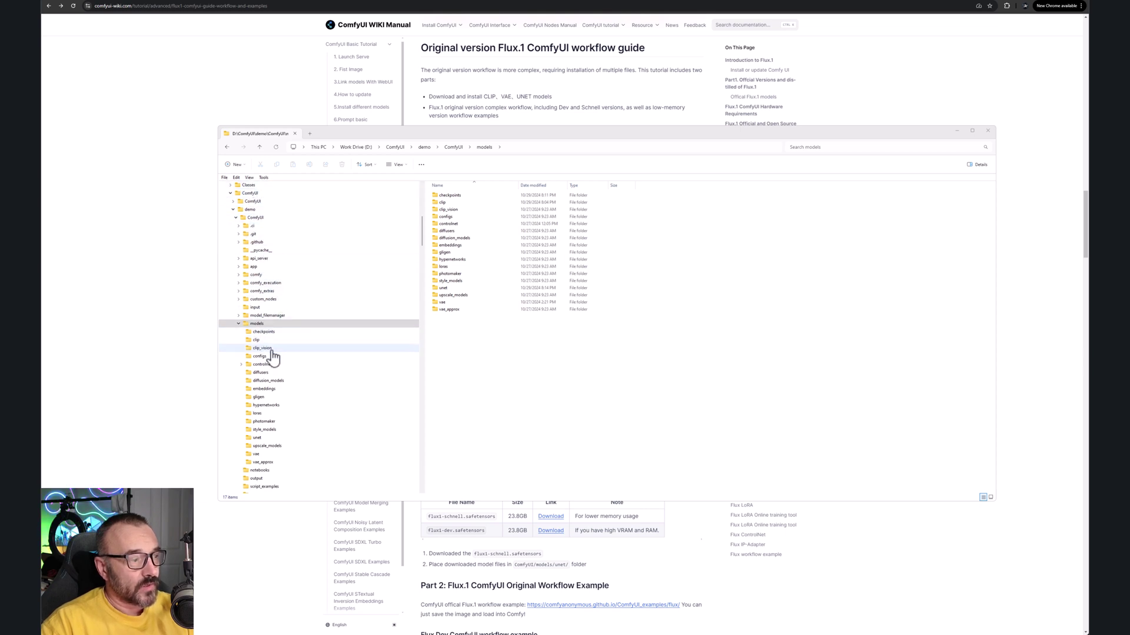
{"action": "left_click", "coordinate": [259, 340]}
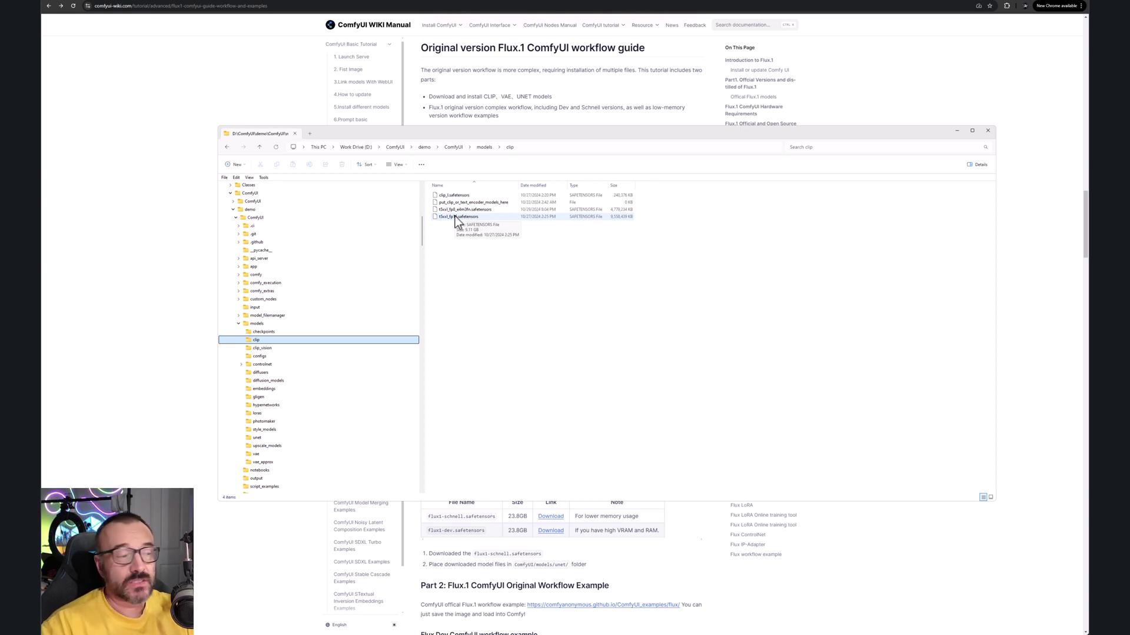
{"action": "left_click", "coordinate": [290, 331]}
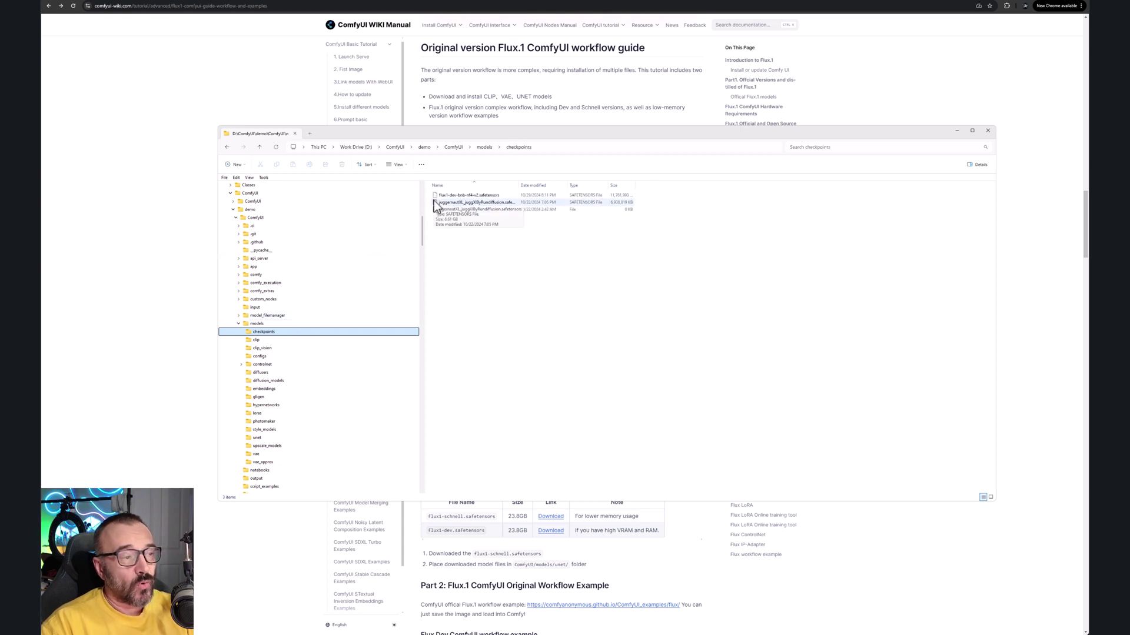
- Inspect the unet and vae folders, then bring the ComfyUI Wiki page back in front
{"action": "left_click_drag", "start_coordinate": [623, 134], "coordinate": [658, 274]}
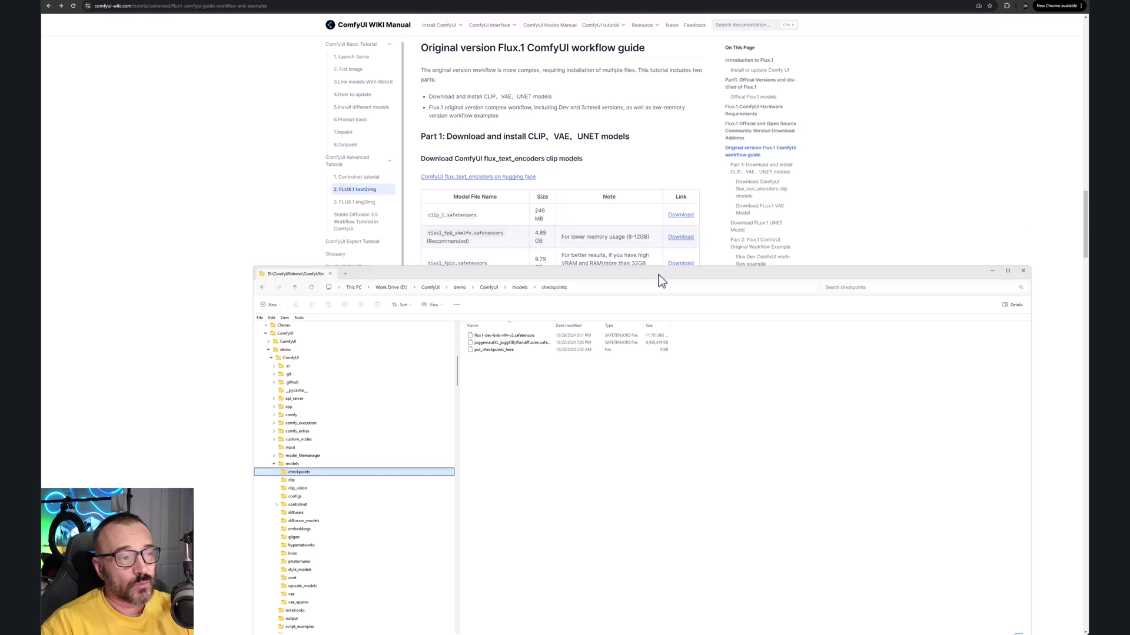
{"action": "left_click_drag", "start_coordinate": [574, 273], "coordinate": [591, 327]}
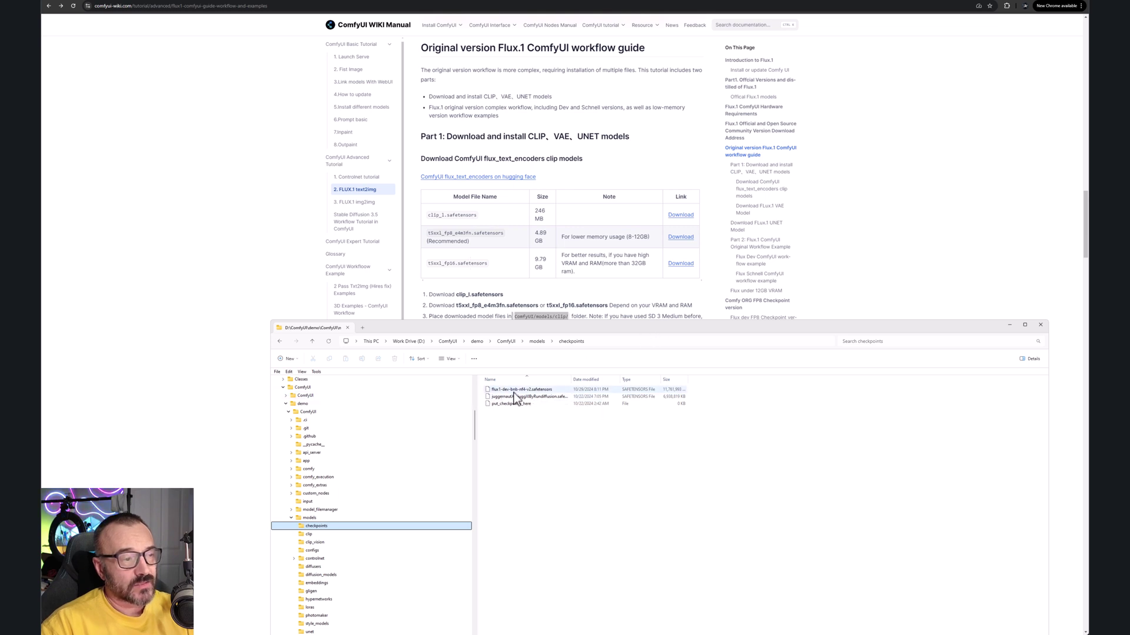
{"action": "left_click_drag", "start_coordinate": [629, 328], "coordinate": [618, 188]}
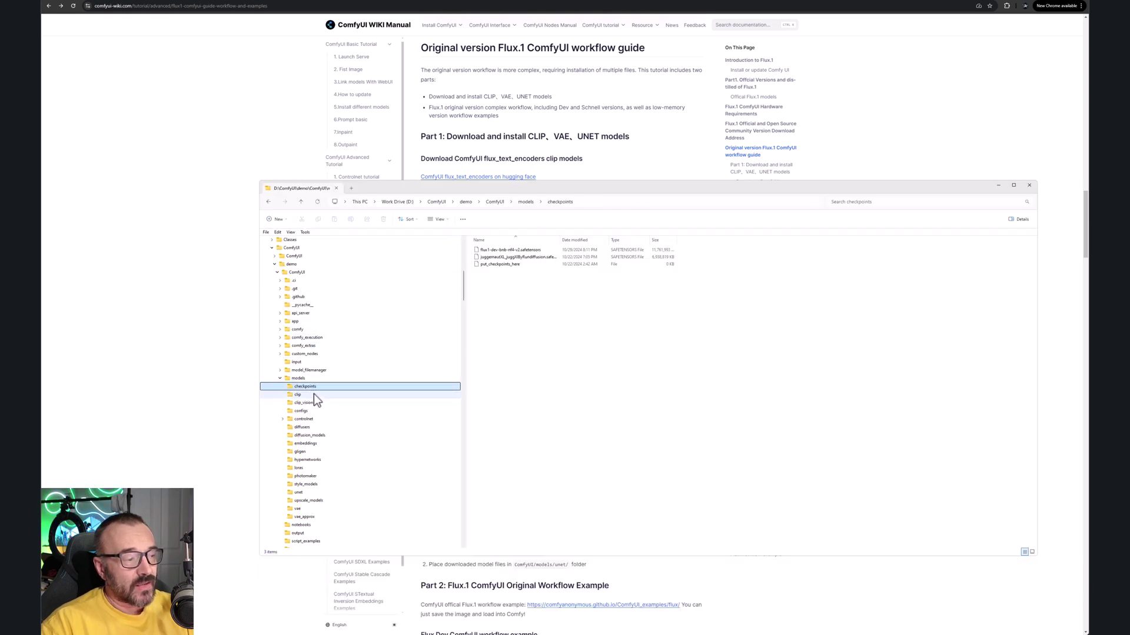
{"action": "left_click", "coordinate": [314, 493]}
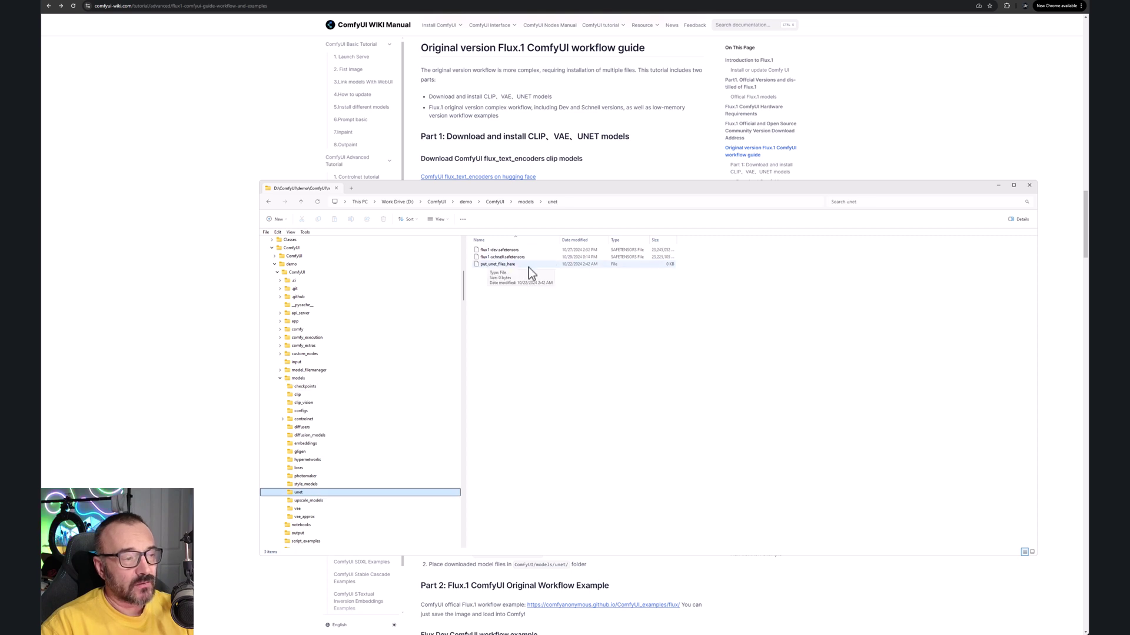
{"action": "left_click", "coordinate": [309, 510]}
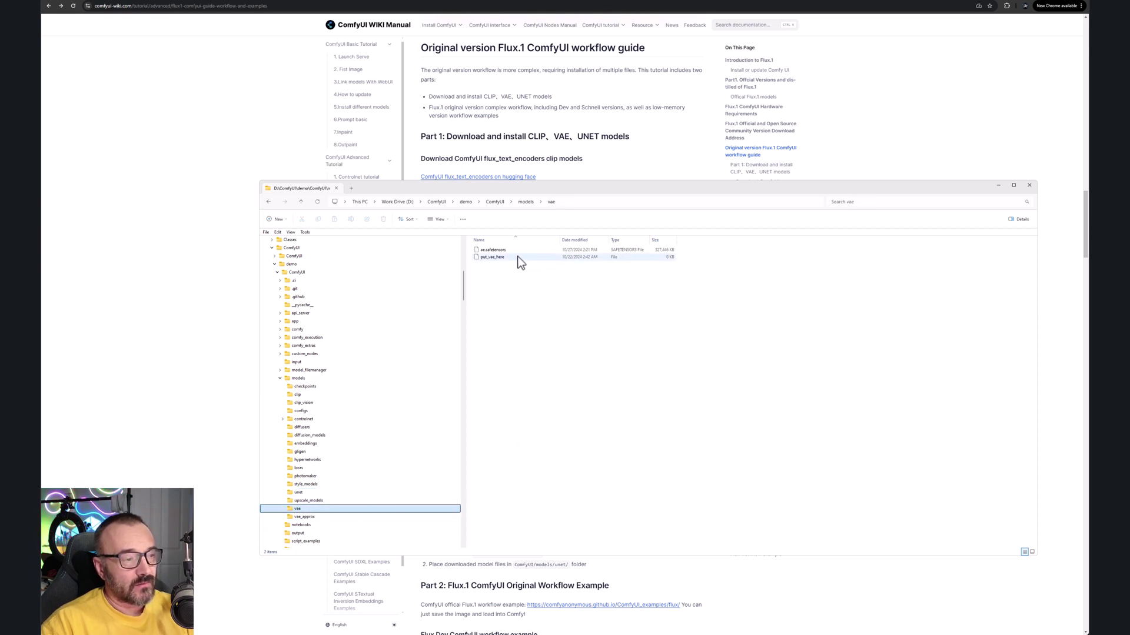
{"action": "left_click_drag", "start_coordinate": [609, 188], "coordinate": [331, 261]}
{"action": "left_click", "coordinate": [882, 234]}
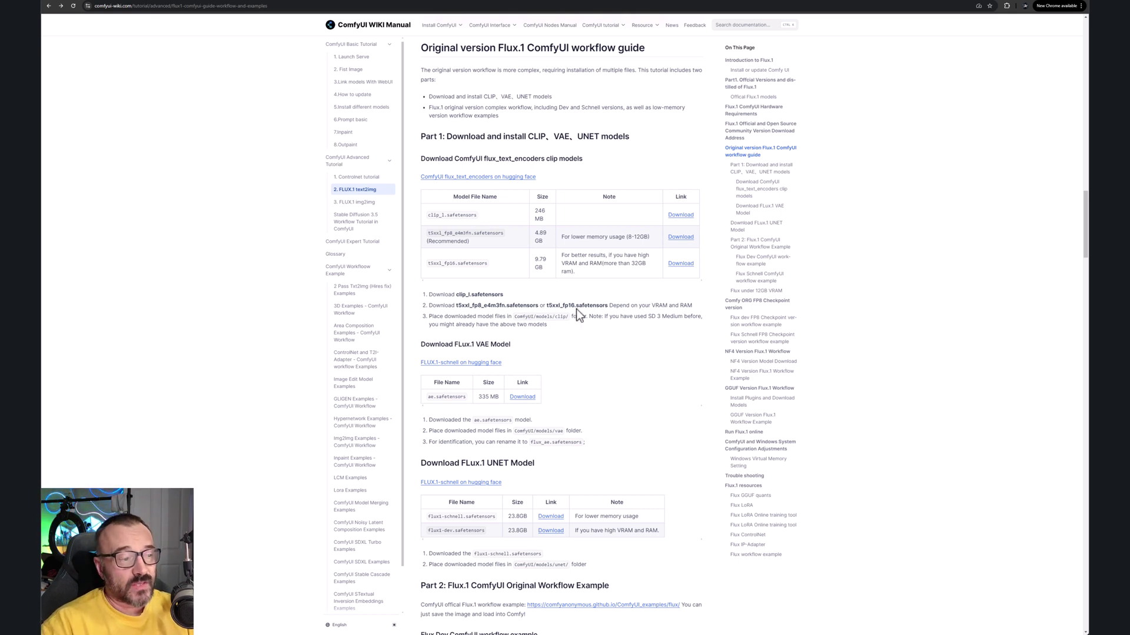
- Highlight the ComfyUI/models/clip/ path, the VAE heading and the ae.safetensors download line
{"action": "left_click_drag", "start_coordinate": [514, 317], "coordinate": [570, 316]}
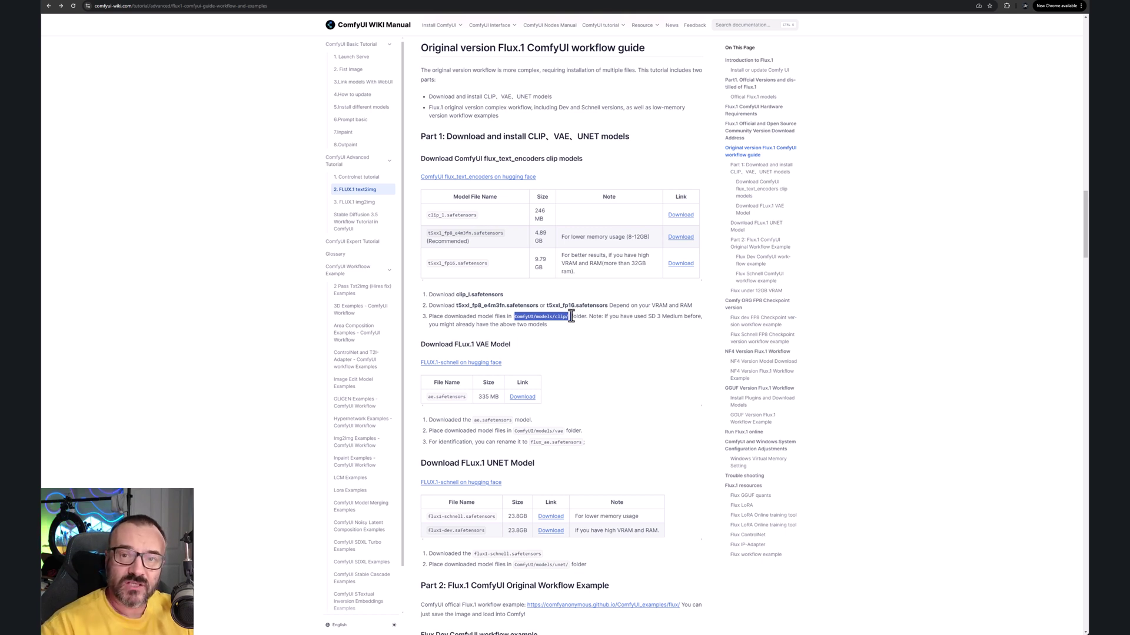
{"action": "left_click", "coordinate": [615, 310]}
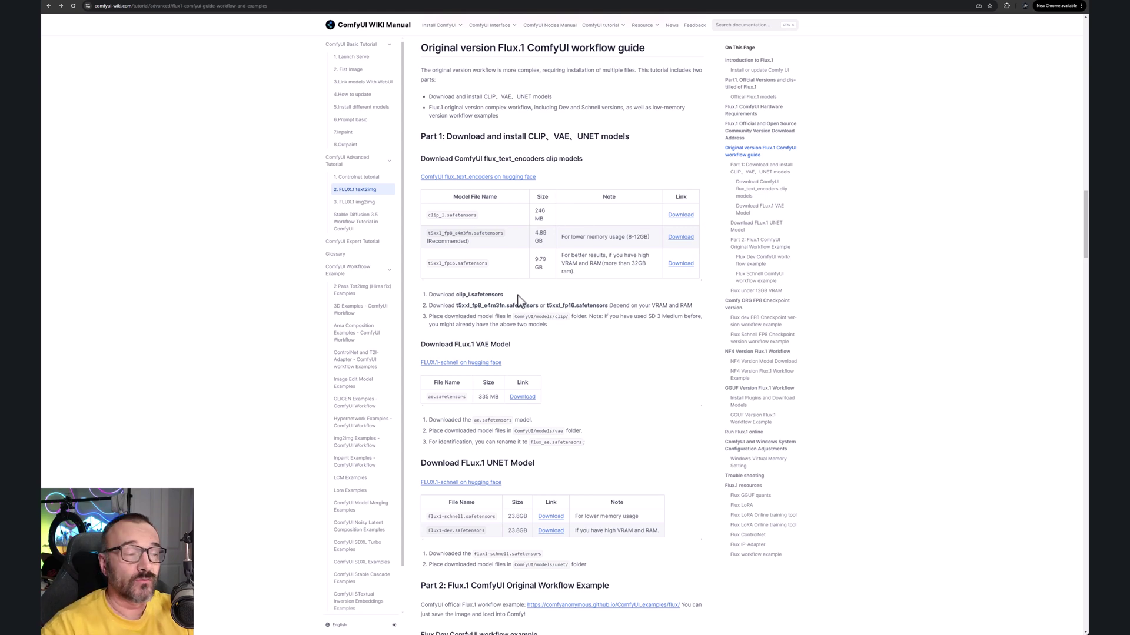
{"action": "scroll", "coordinate": [487, 243], "scroll_direction": "down", "scroll_amount": 1}
{"action": "scroll", "coordinate": [514, 241], "scroll_direction": "down", "scroll_amount": 3}
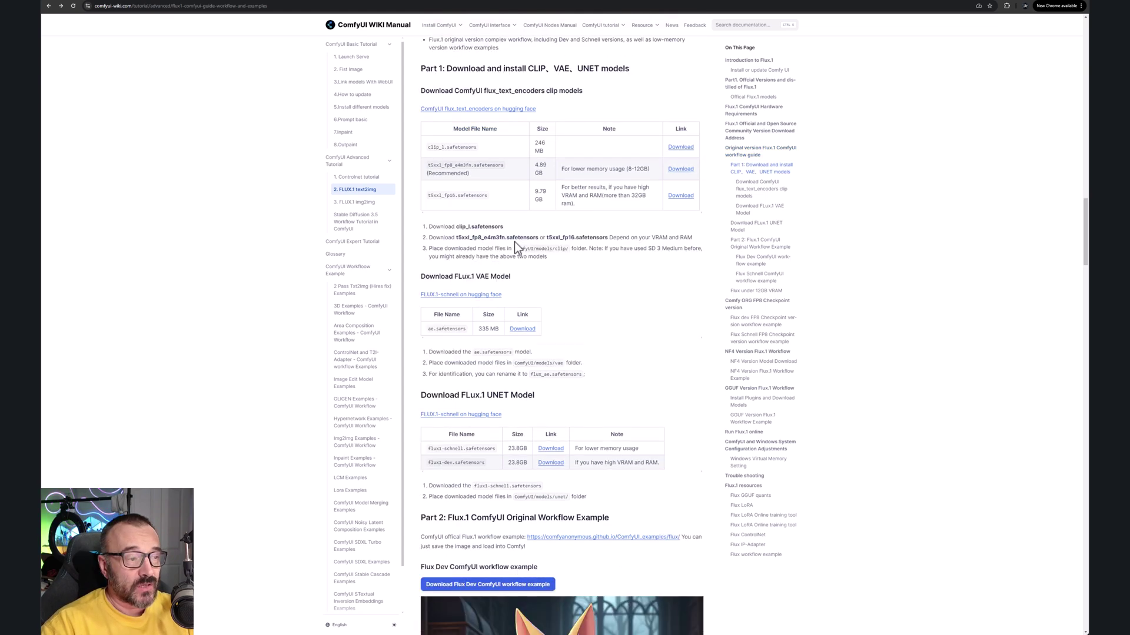
{"action": "left_click_drag", "start_coordinate": [511, 211], "coordinate": [424, 213]}
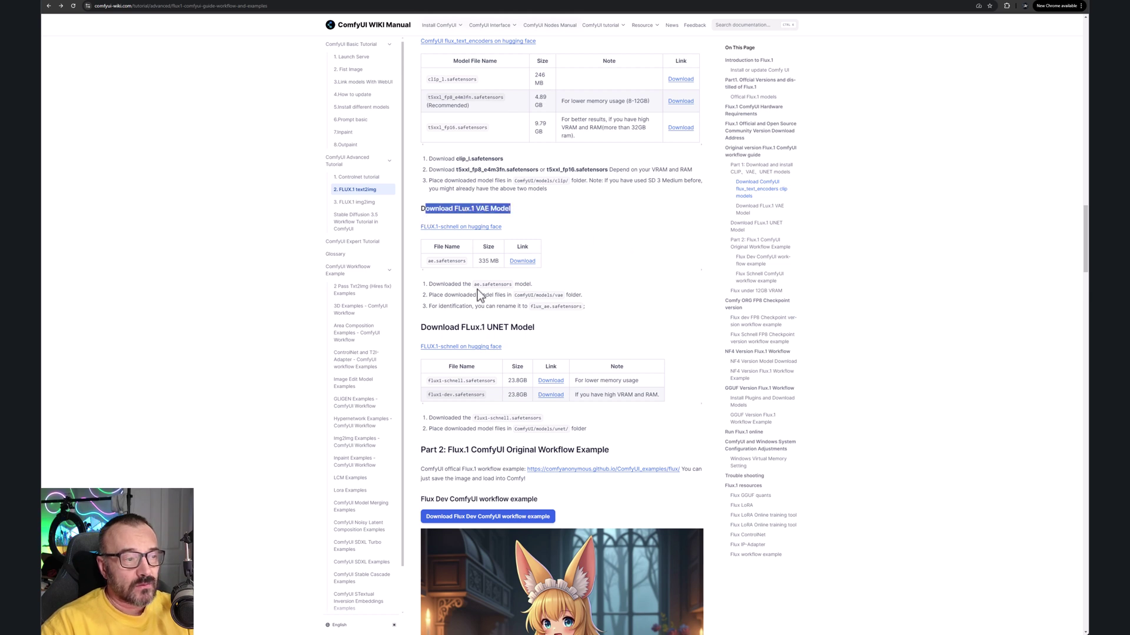
{"action": "left_click_drag", "start_coordinate": [533, 284], "coordinate": [436, 285]}
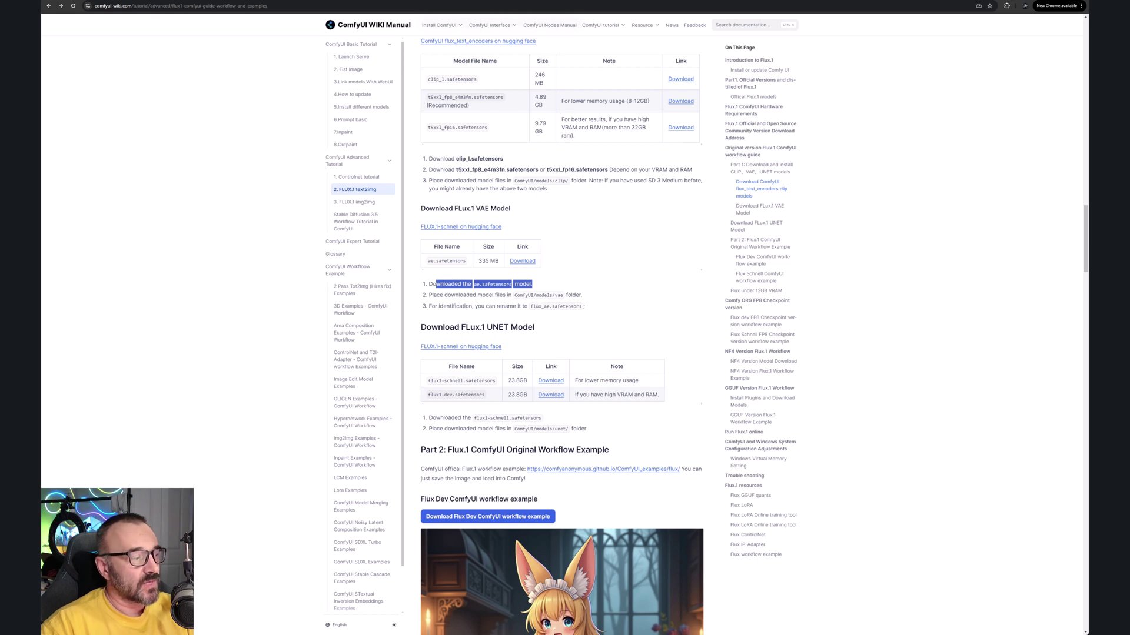
- Check the vae folder in File Explorer, then highlight the ComfyUI/models/unet/ path in the guide
{"action": "key", "text": "alt+Tab"}
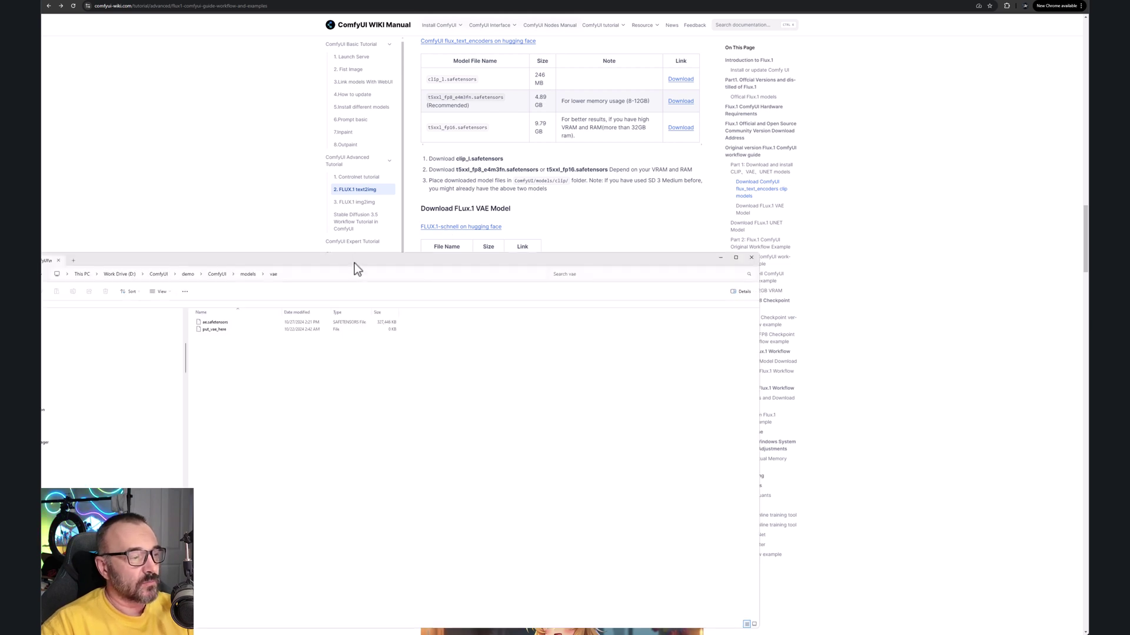
{"action": "left_click_drag", "start_coordinate": [354, 263], "coordinate": [428, 210]}
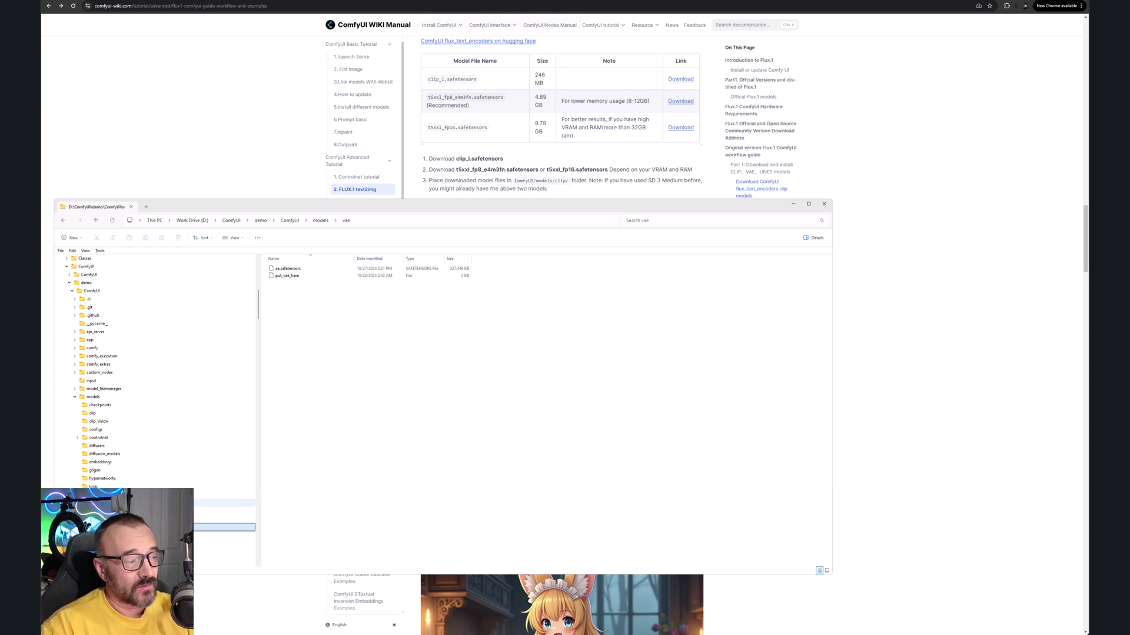
{"action": "left_click", "coordinate": [940, 258]}
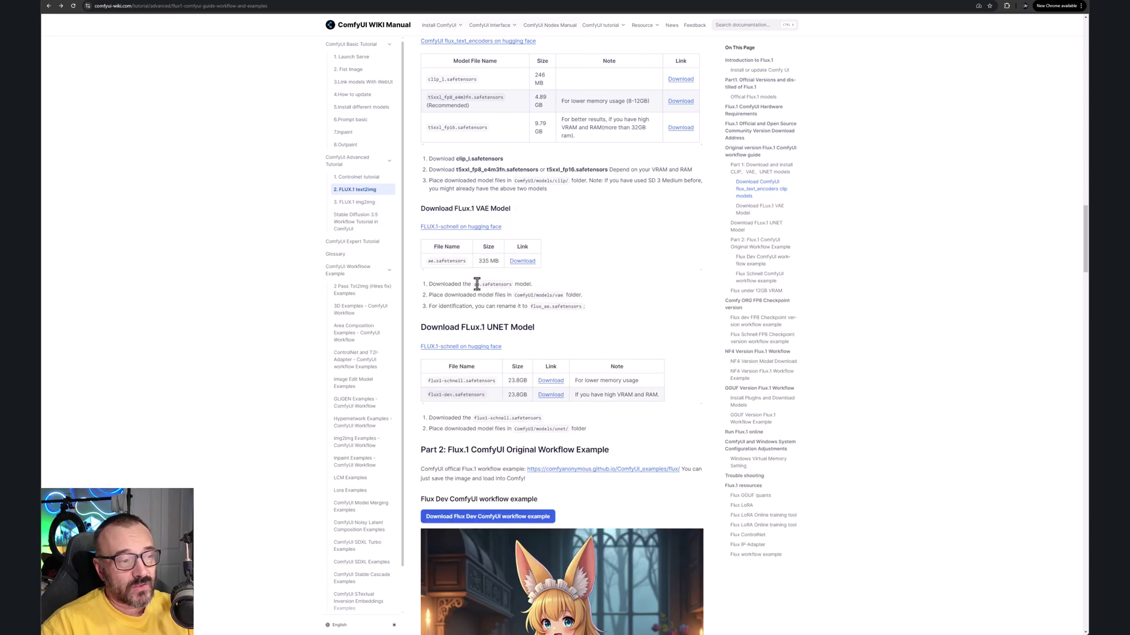
{"action": "scroll", "coordinate": [567, 297], "scroll_direction": "down", "scroll_amount": 2}
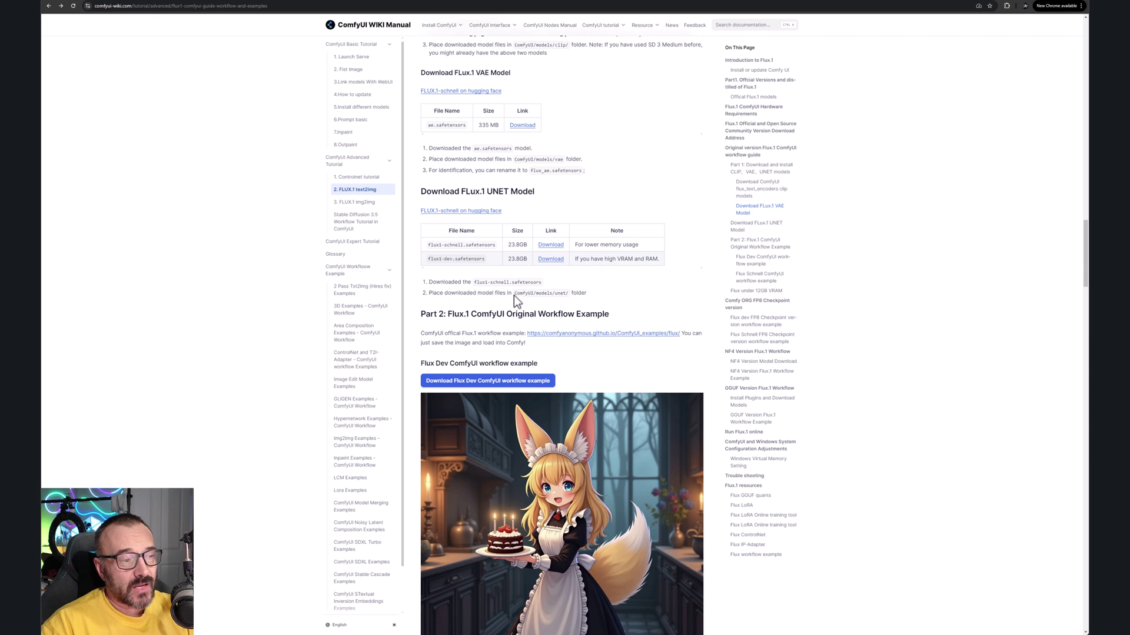
{"action": "left_click_drag", "start_coordinate": [515, 295], "coordinate": [552, 297]}
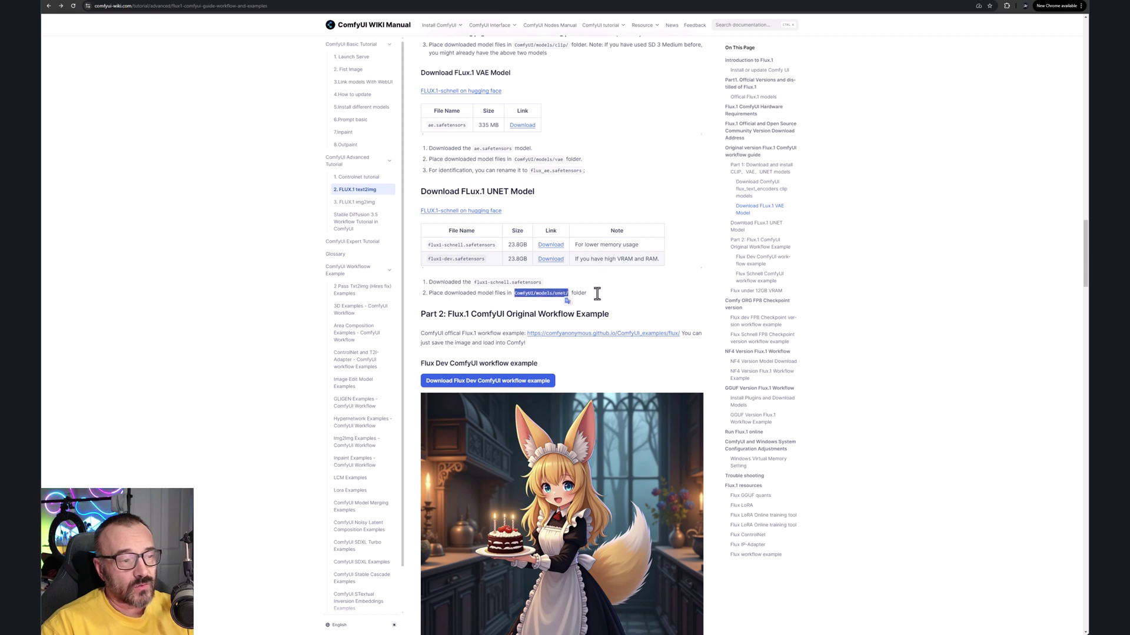
- Switch to the Hugging Face flux1-dev.safetensors (23.8 GB) file page
{"action": "scroll", "coordinate": [687, 276], "scroll_direction": "down", "scroll_amount": 1}
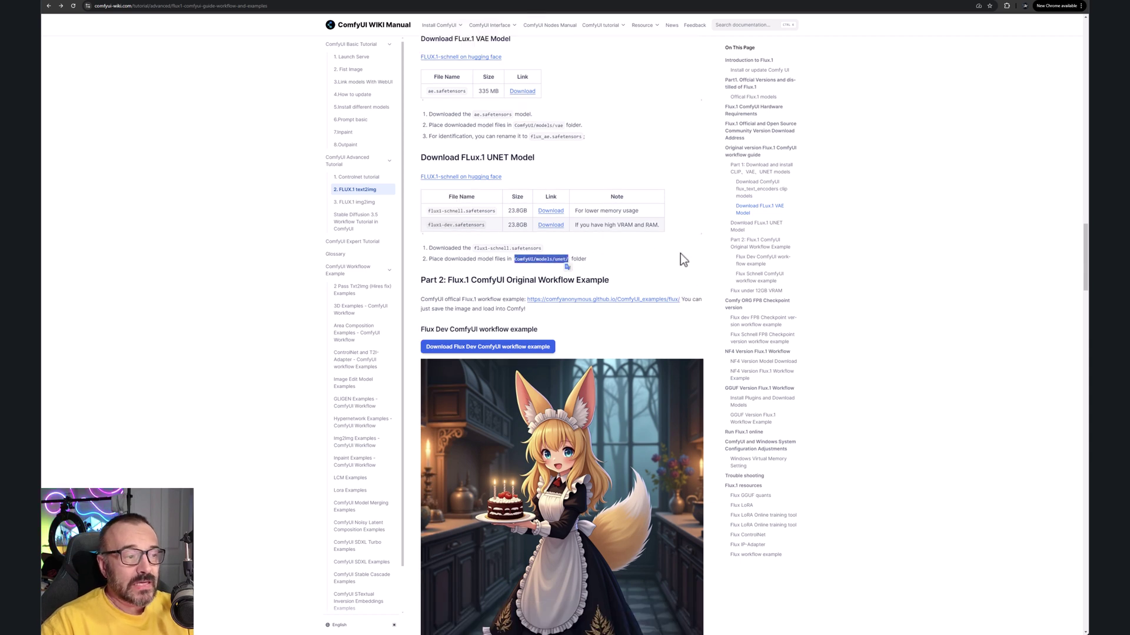
{"action": "scroll", "coordinate": [680, 253], "scroll_direction": "up", "scroll_amount": 2}
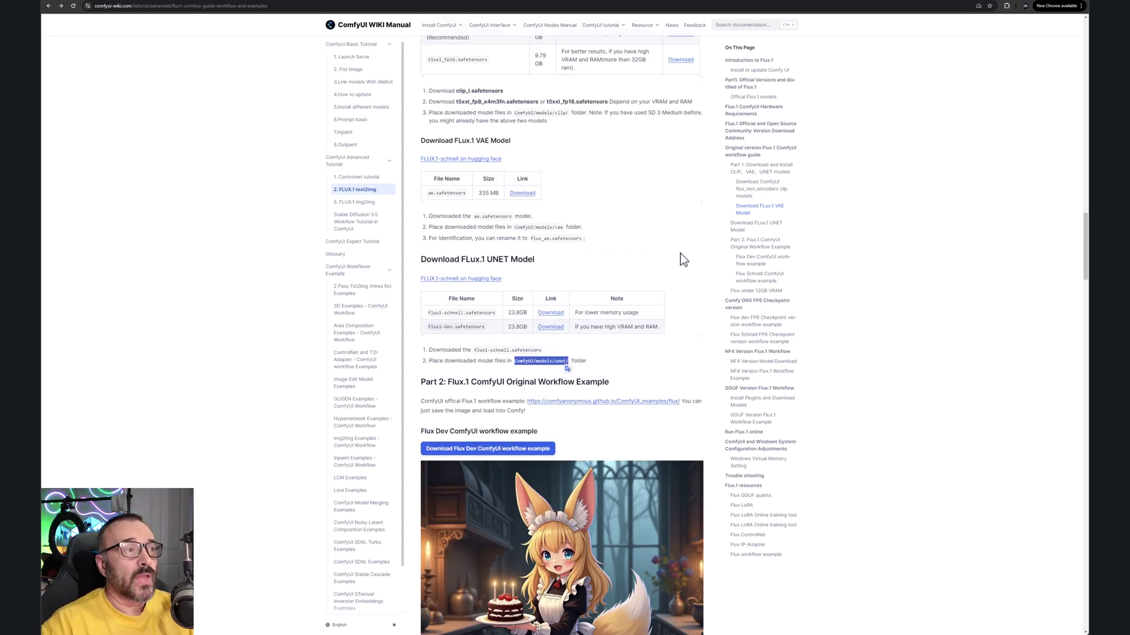
{"action": "left_click", "coordinate": [322, 4]}
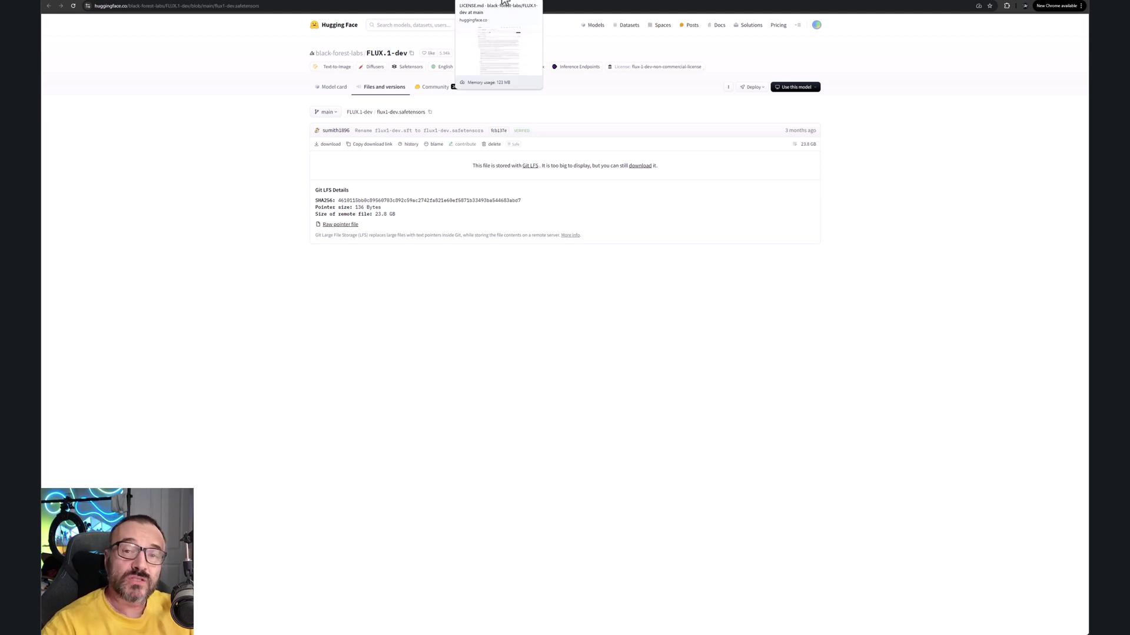
- Skim the FLUX.1-dev LICENSE.md tab, then go back to the model card
{"action": "left_click", "coordinate": [504, 2]}
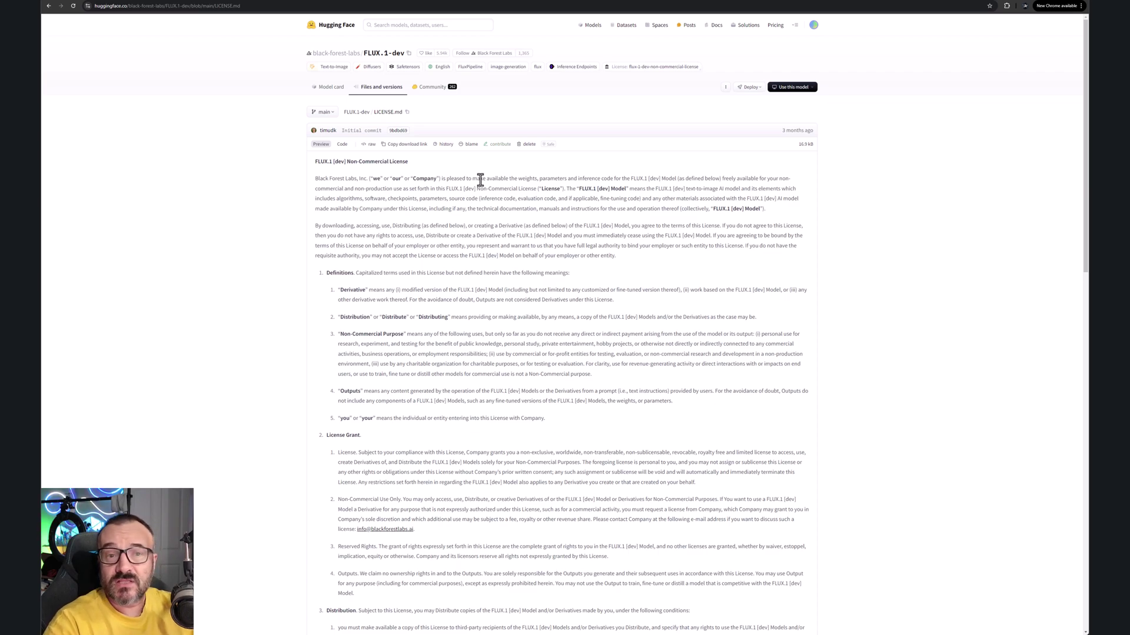
{"action": "scroll", "coordinate": [517, 203], "scroll_direction": "down", "scroll_amount": 15}
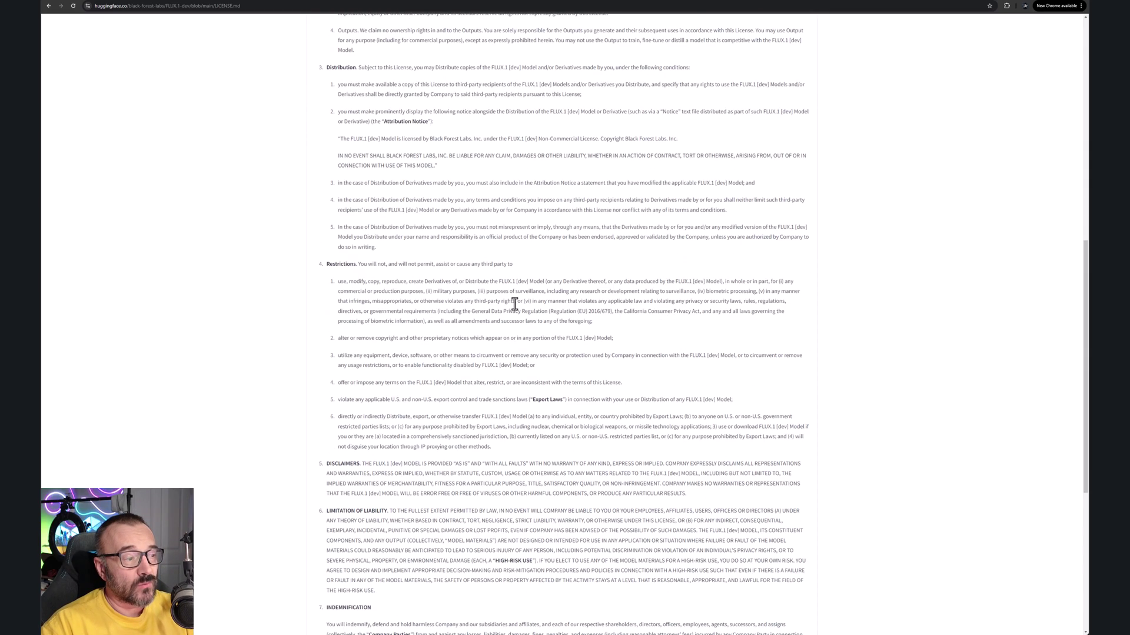
{"action": "scroll", "coordinate": [520, 320], "scroll_direction": "down", "scroll_amount": 3}
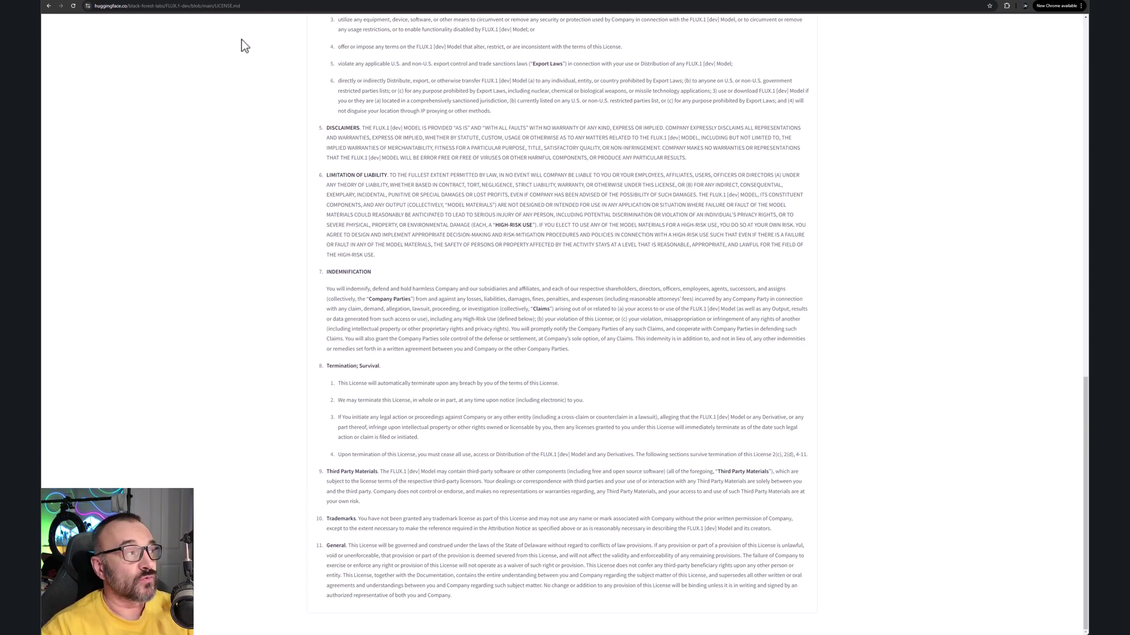
{"action": "left_click", "coordinate": [49, 6]}
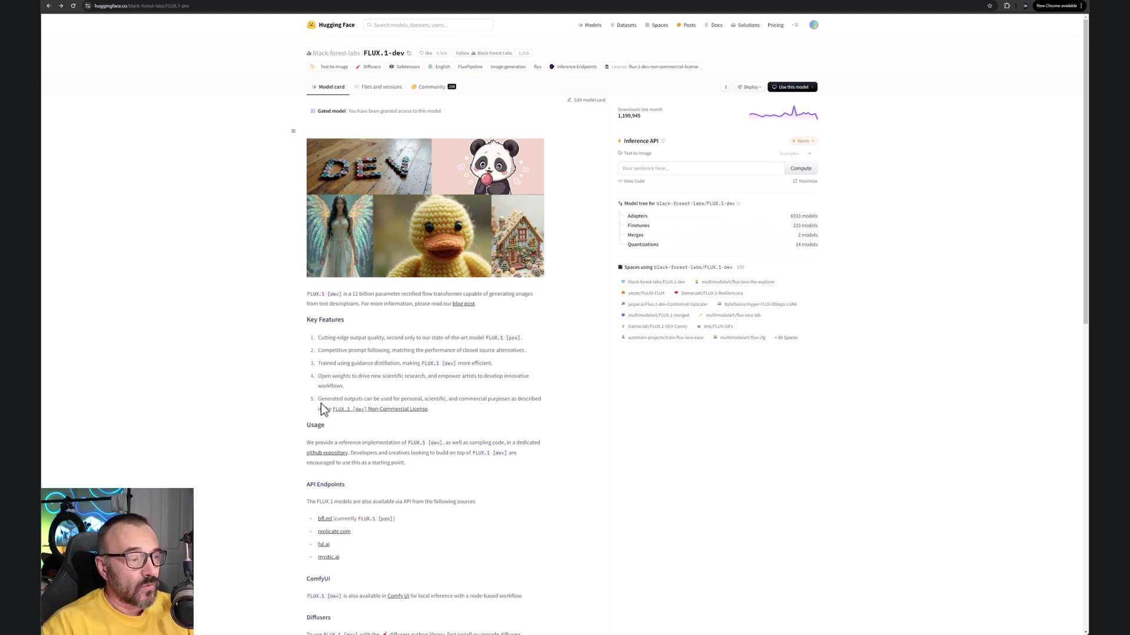
- Open the FLUX.1 [dev] Non-Commercial License and scroll to its beginning
{"action": "left_click", "coordinate": [405, 414]}
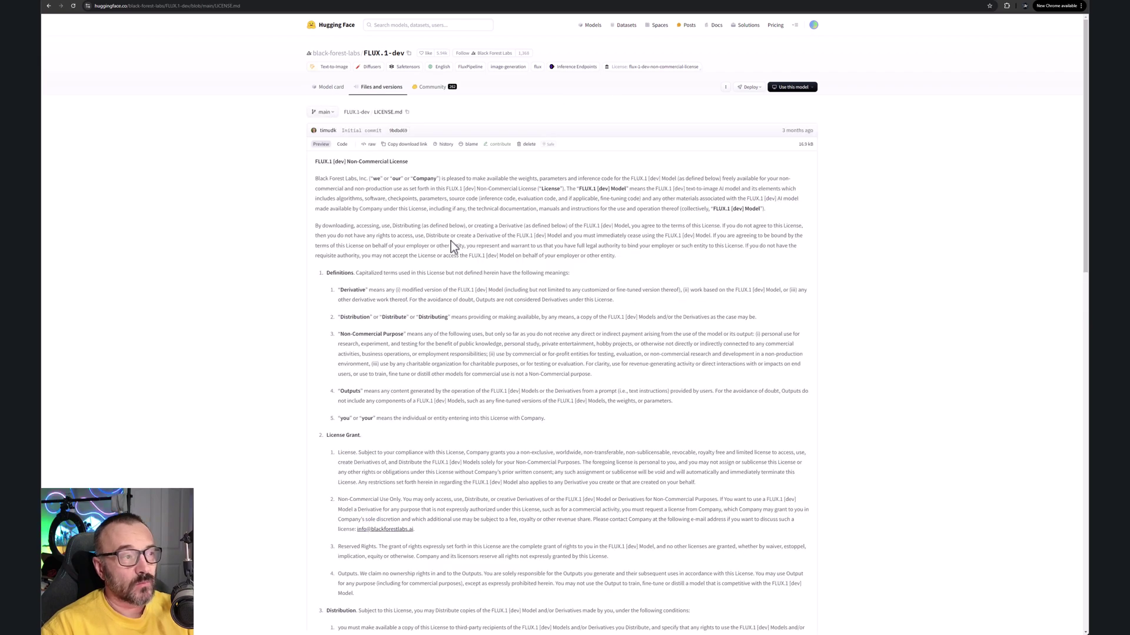
{"action": "scroll", "coordinate": [450, 236], "scroll_direction": "down", "scroll_amount": 10}
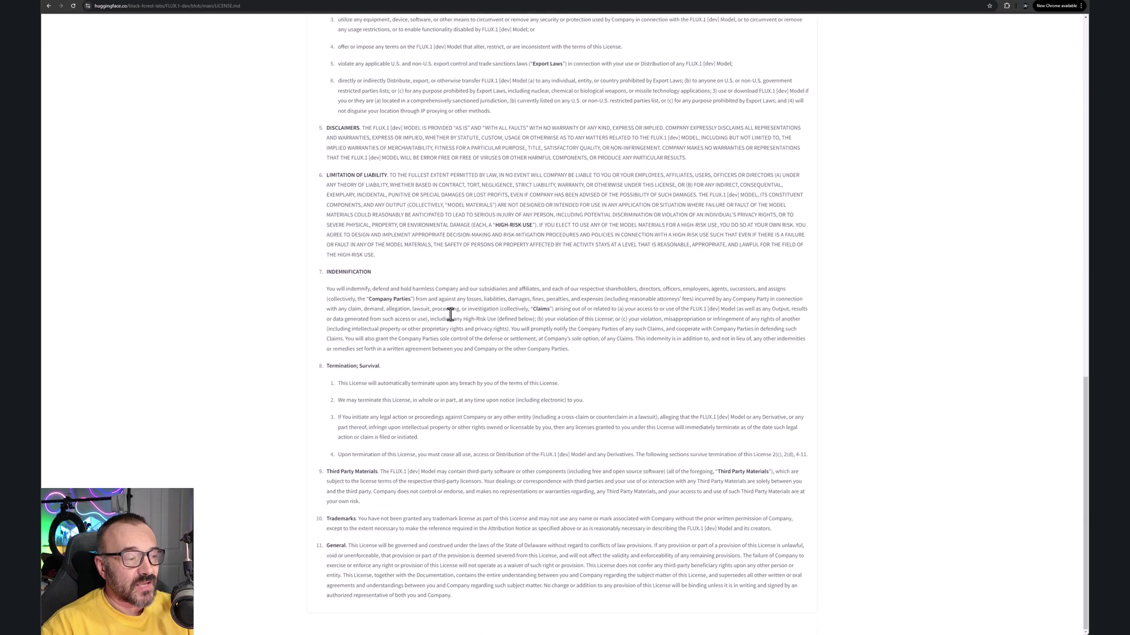
{"action": "scroll", "coordinate": [450, 315], "scroll_direction": "up", "scroll_amount": 8}
{"action": "scroll", "coordinate": [415, 288], "scroll_direction": "up", "scroll_amount": 3}
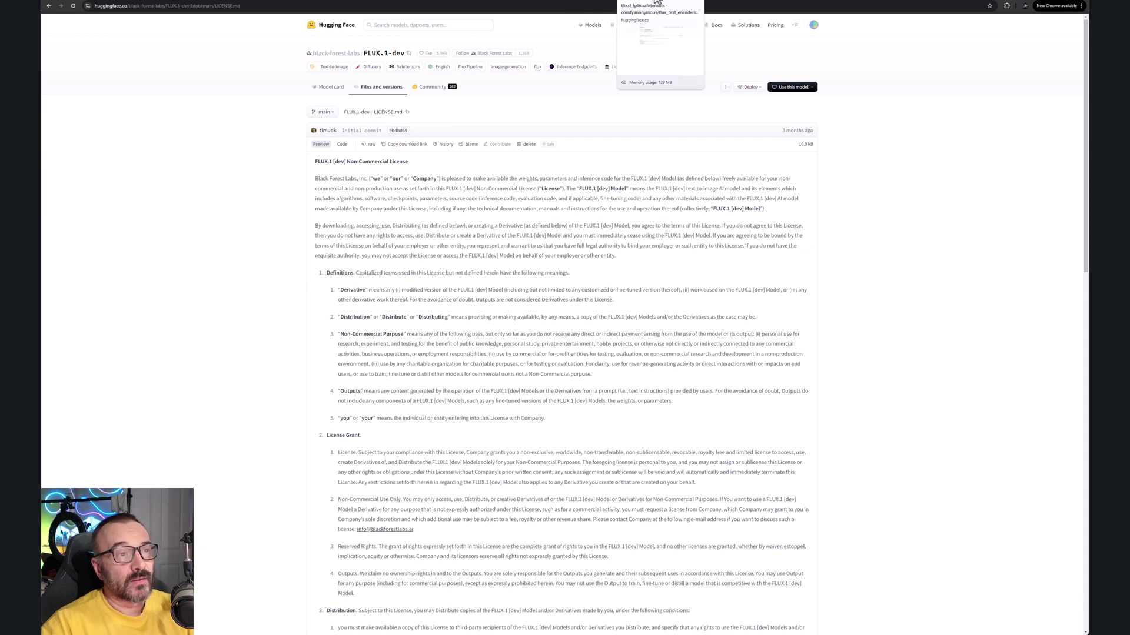
- Review the demo Space, clip_l, t5xxl_fp16, ae, license and flux1-dev tabs, ending on the ComfyUI Wiki
{"action": "left_click", "coordinate": [803, 3]}
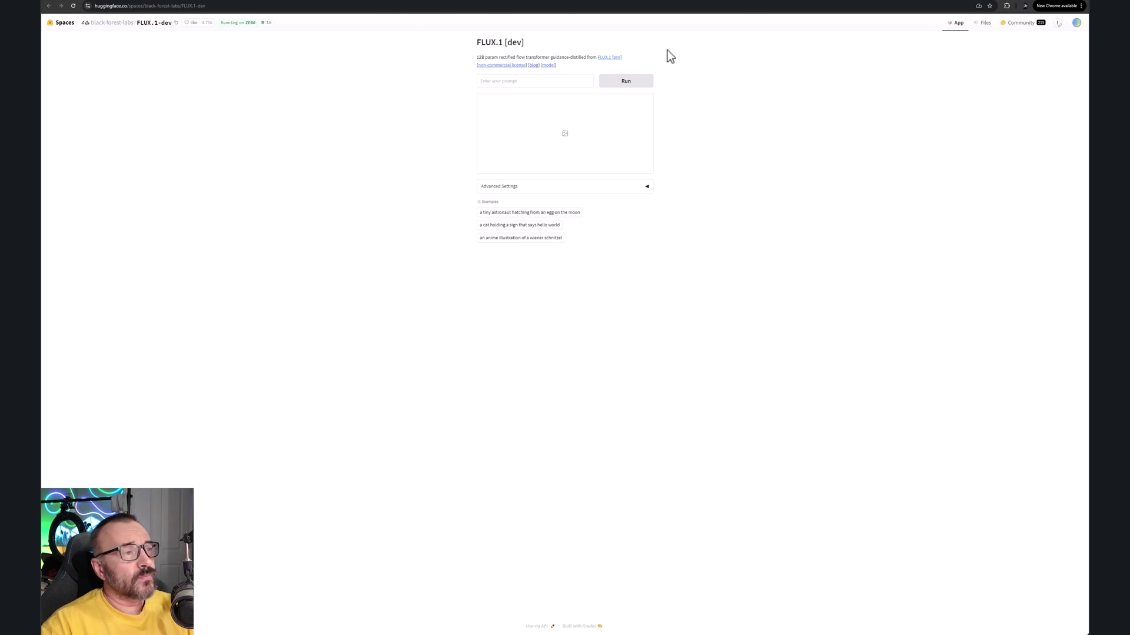
{"action": "left_click", "coordinate": [819, 2]}
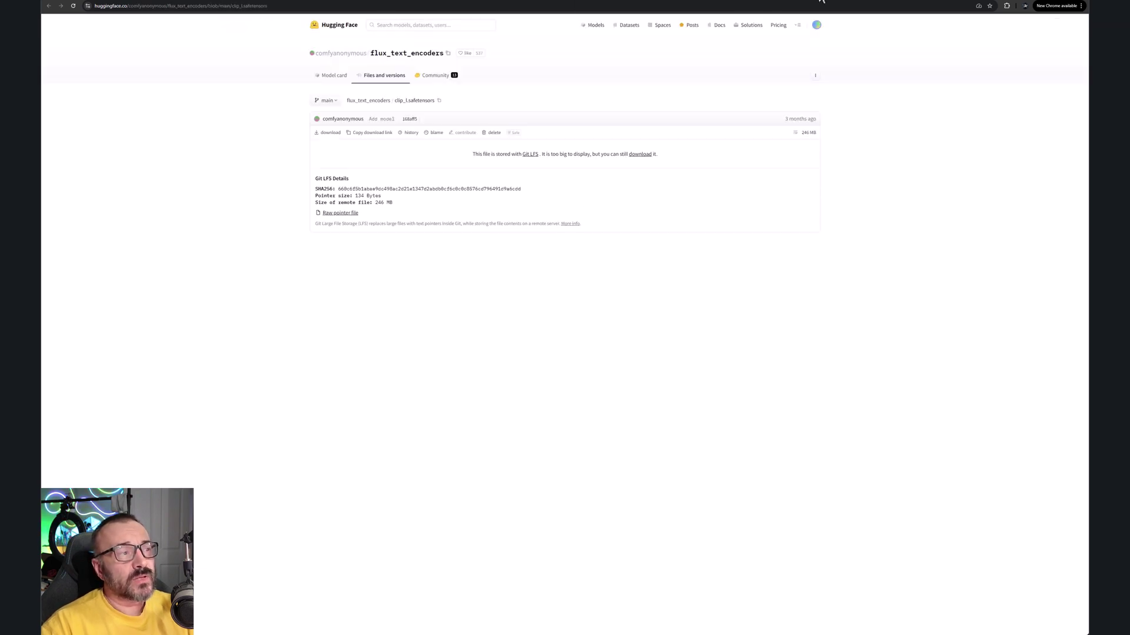
{"action": "left_click", "coordinate": [821, 1]}
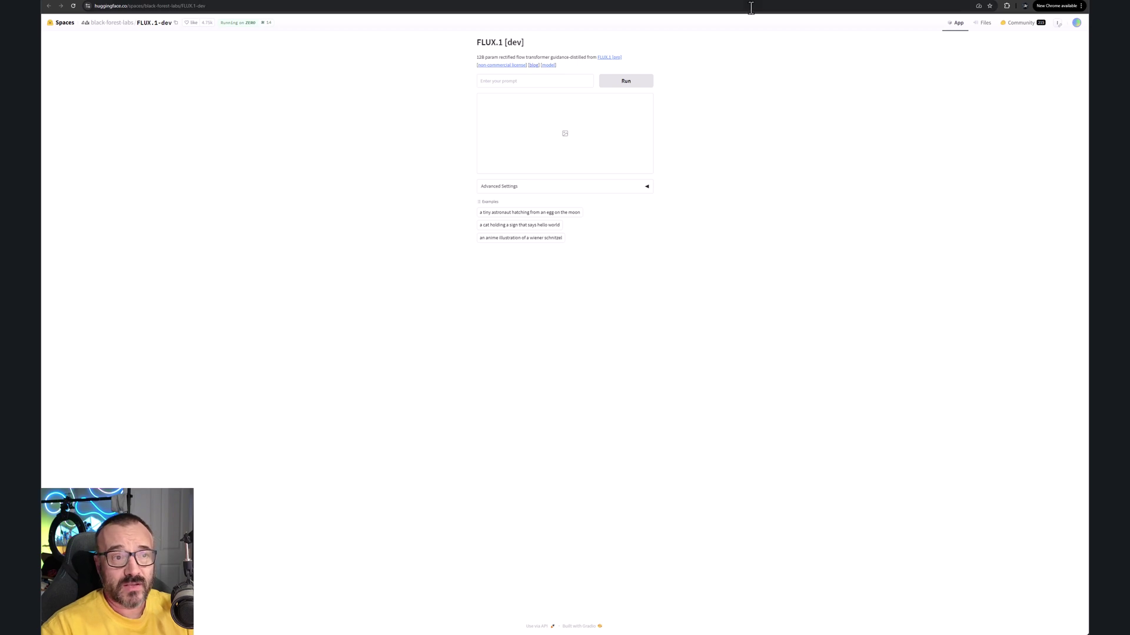
{"action": "left_click", "coordinate": [754, 3]}
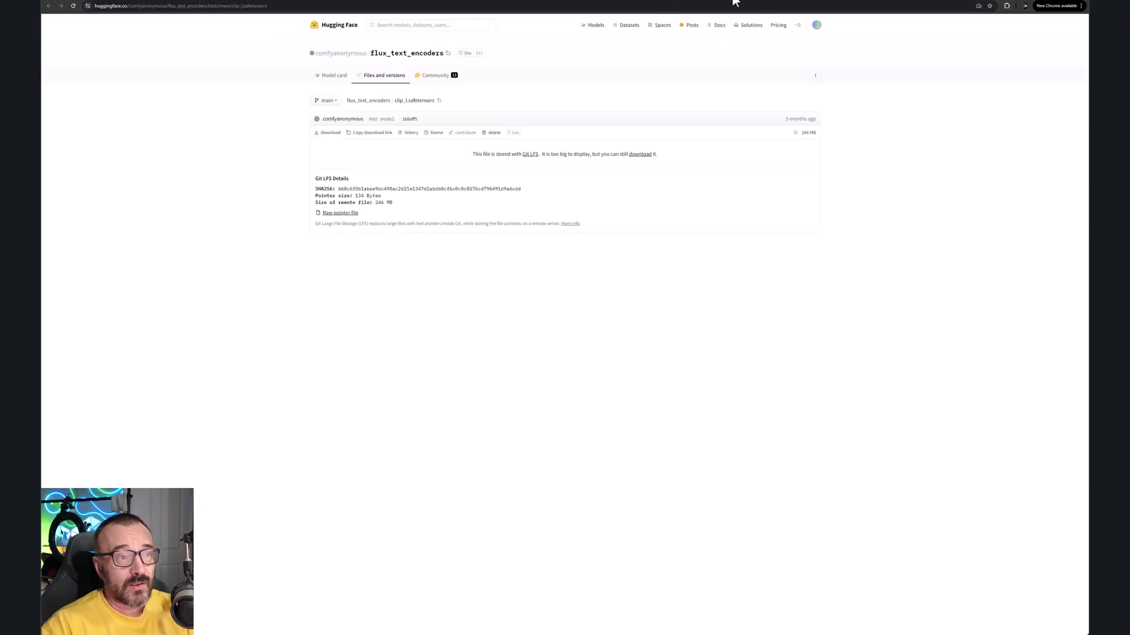
{"action": "left_click", "coordinate": [654, 2]}
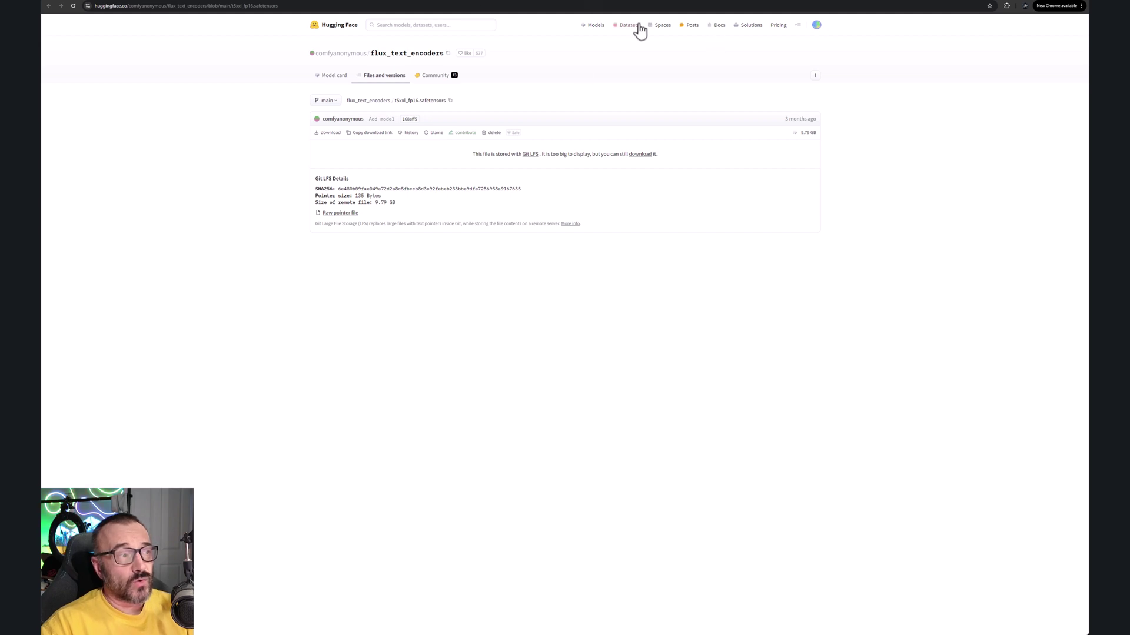
{"action": "left_click", "coordinate": [571, 2]}
{"action": "left_click", "coordinate": [421, 2]}
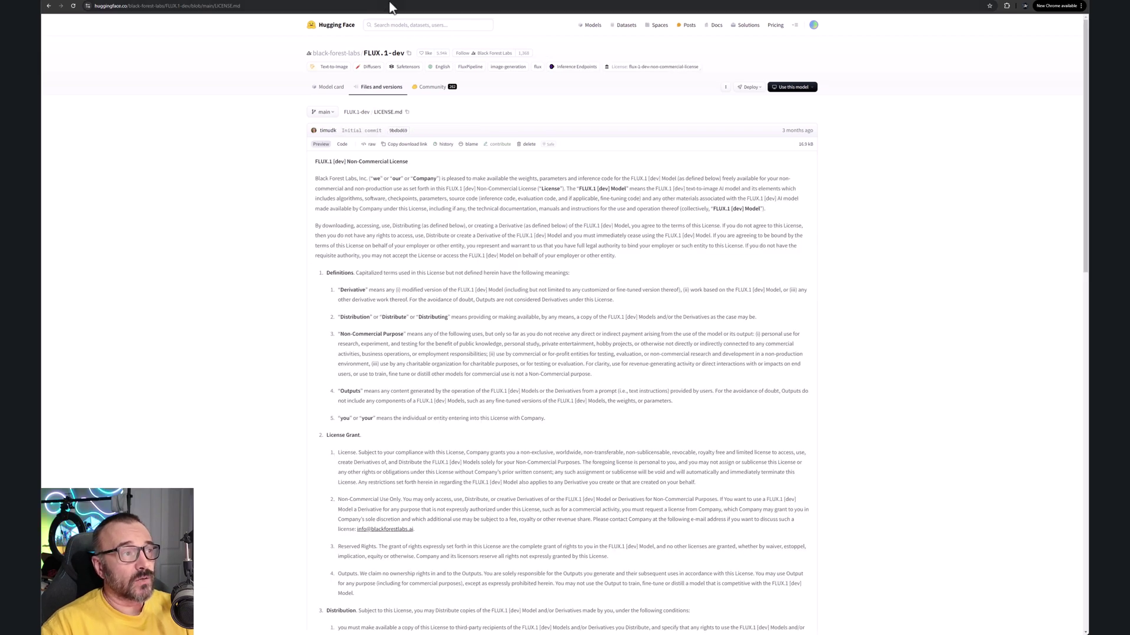
{"action": "left_click", "coordinate": [344, 5]}
{"action": "left_click", "coordinate": [260, 5]}
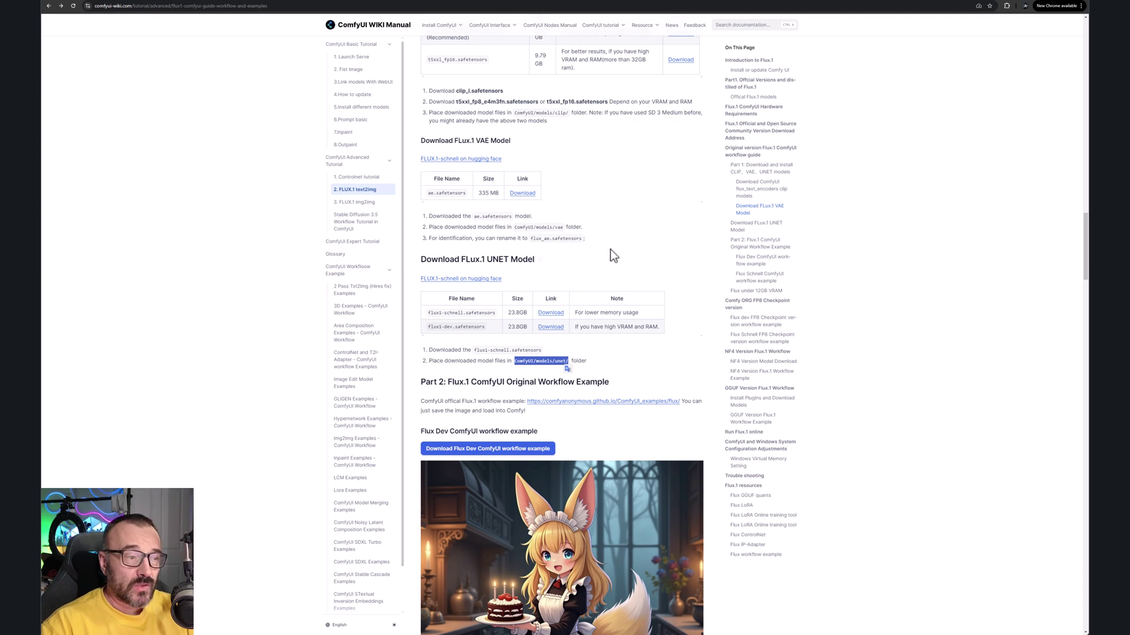
- Scroll down to the Part 2 Flux Dev workflow example showing the fox-eared maid image
{"action": "scroll", "coordinate": [610, 250], "scroll_direction": "down", "scroll_amount": 1}
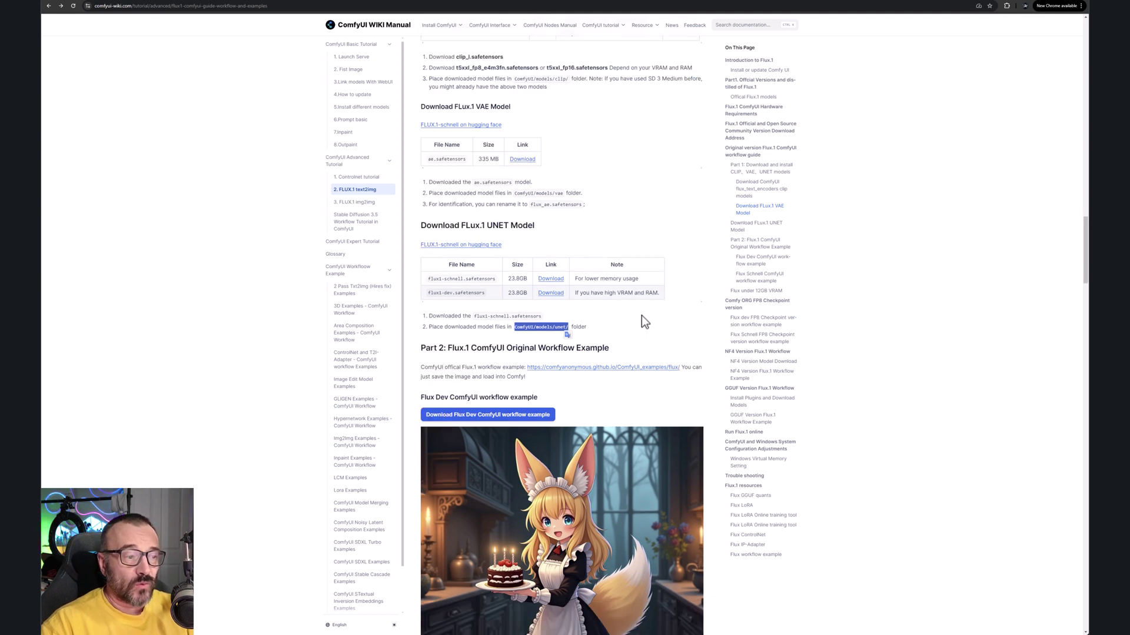
{"action": "scroll", "coordinate": [642, 320], "scroll_direction": "down", "scroll_amount": 1}
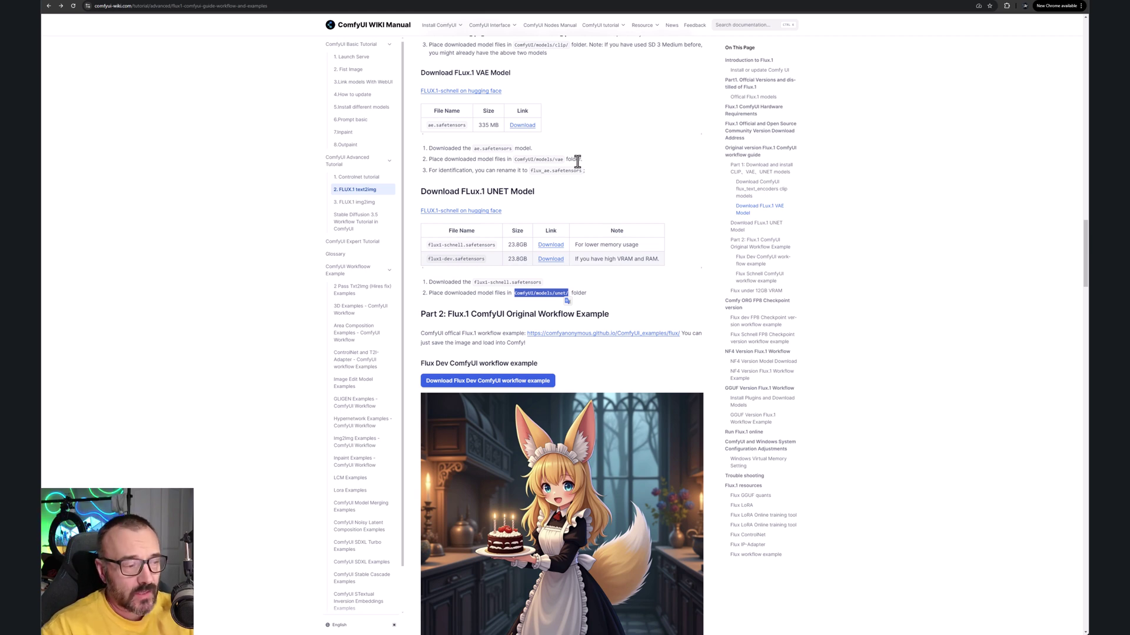
{"action": "scroll", "coordinate": [580, 177], "scroll_direction": "down", "scroll_amount": 2}
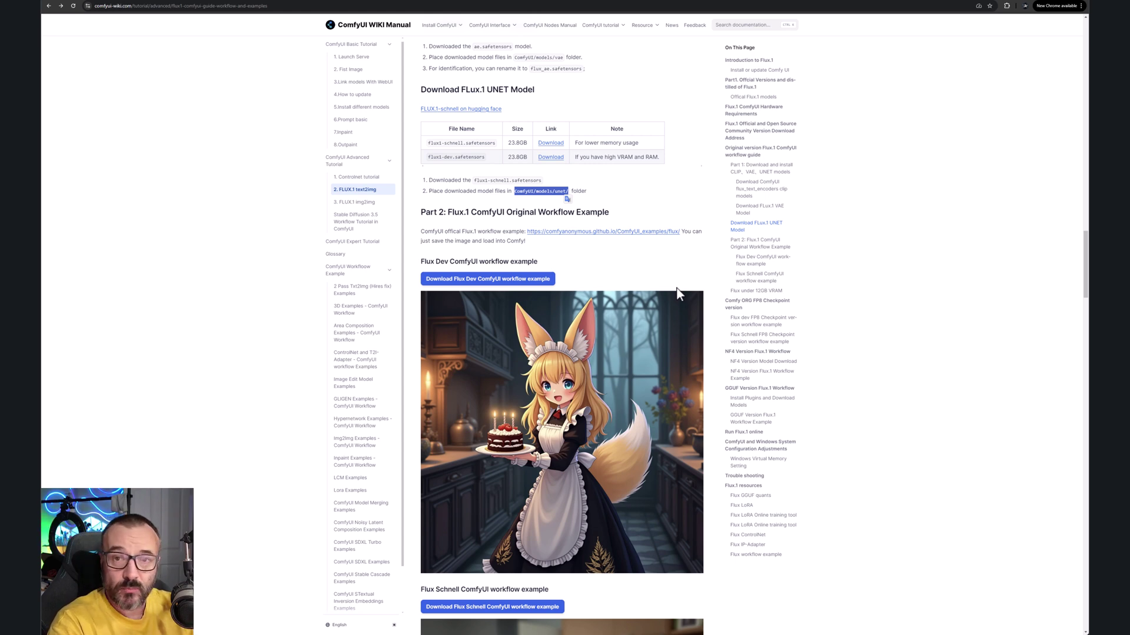
- Download the Flux Dev ComfyUI workflow example and save it to the Work Drive under its default name
{"action": "right_click", "coordinate": [509, 286]}
{"action": "left_click", "coordinate": [524, 278]}
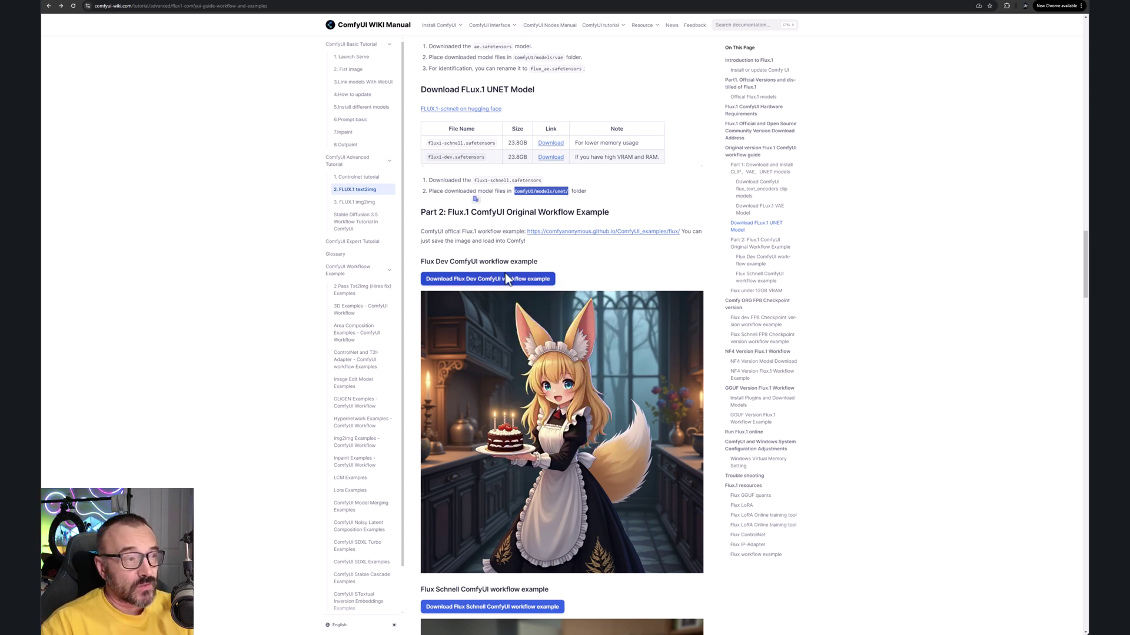
{"action": "left_click", "coordinate": [505, 273]}
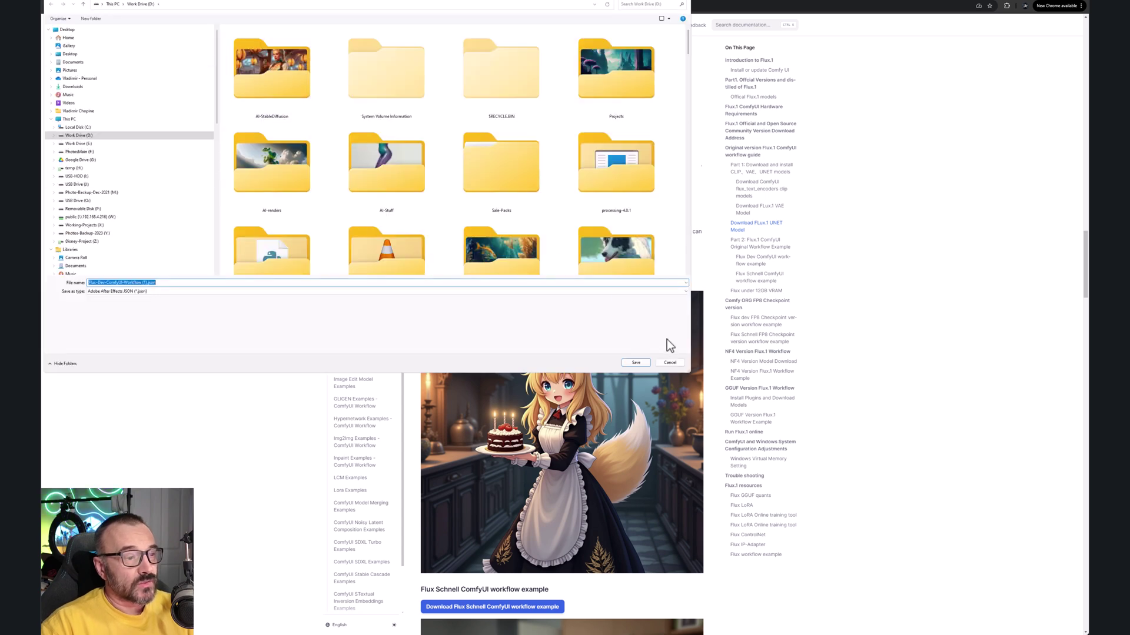
{"action": "left_click", "coordinate": [671, 363]}
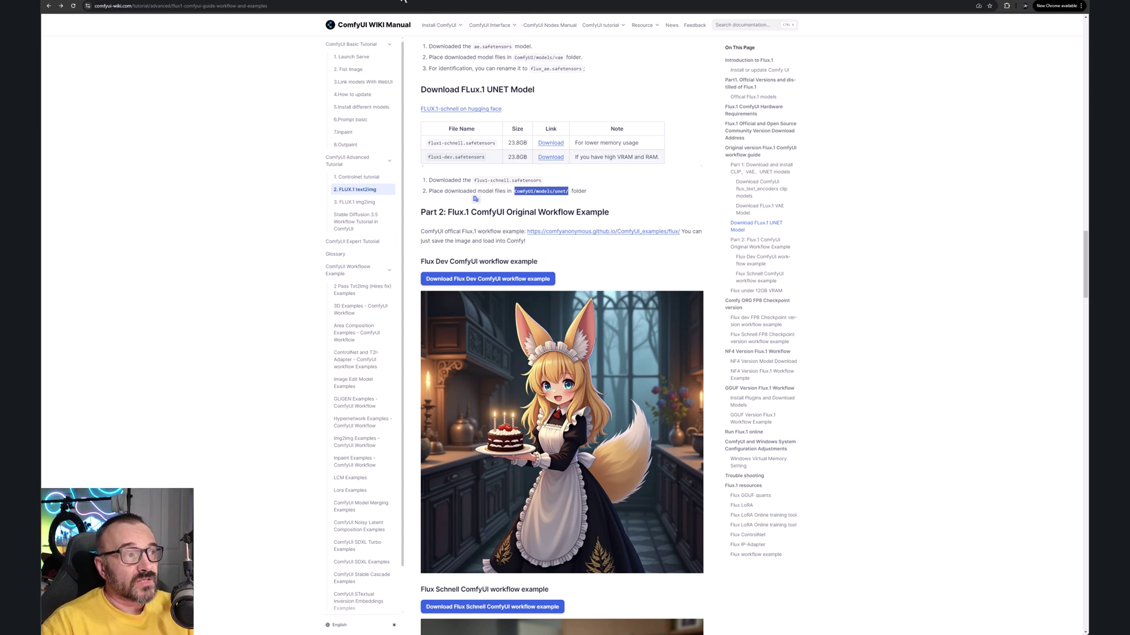
{"action": "left_click", "coordinate": [403, 1]}
{"action": "key", "text": "ctrl+shift+Tab"}
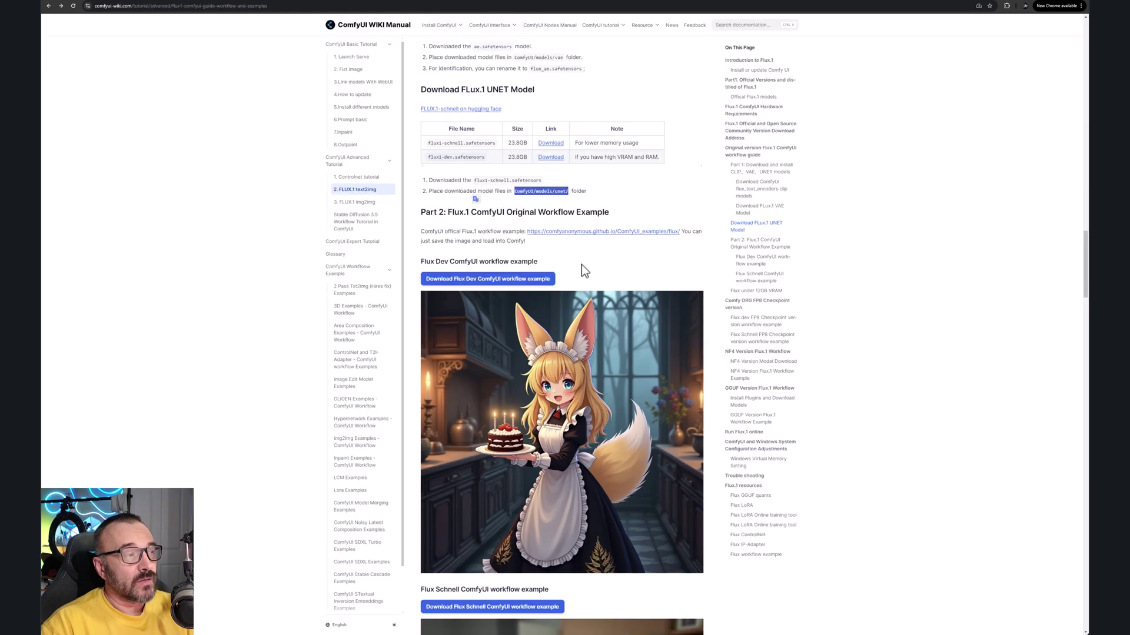
{"action": "key", "text": "ctrl+Tab"}
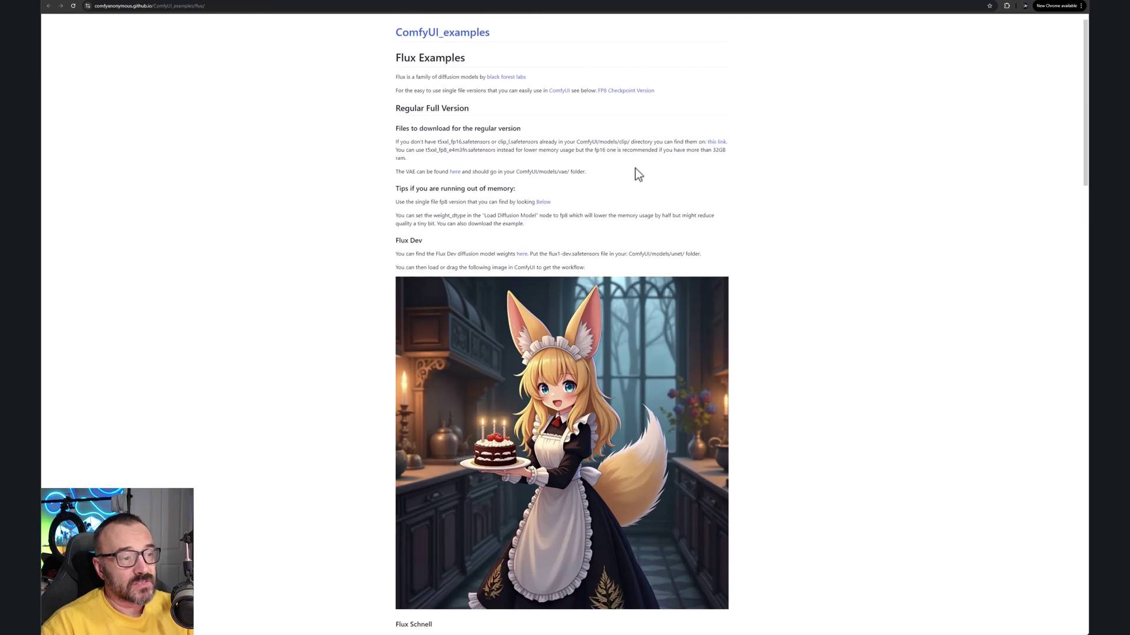
{"action": "scroll", "coordinate": [636, 176], "scroll_direction": "down", "scroll_amount": 14}
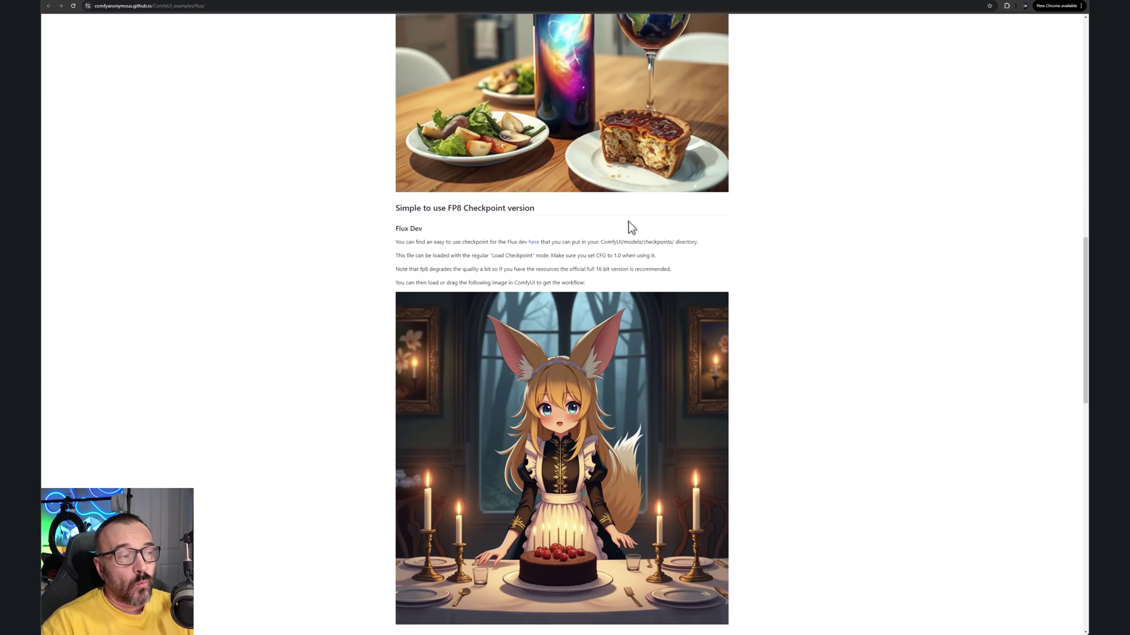
{"action": "scroll", "coordinate": [628, 221], "scroll_direction": "down", "scroll_amount": 15}
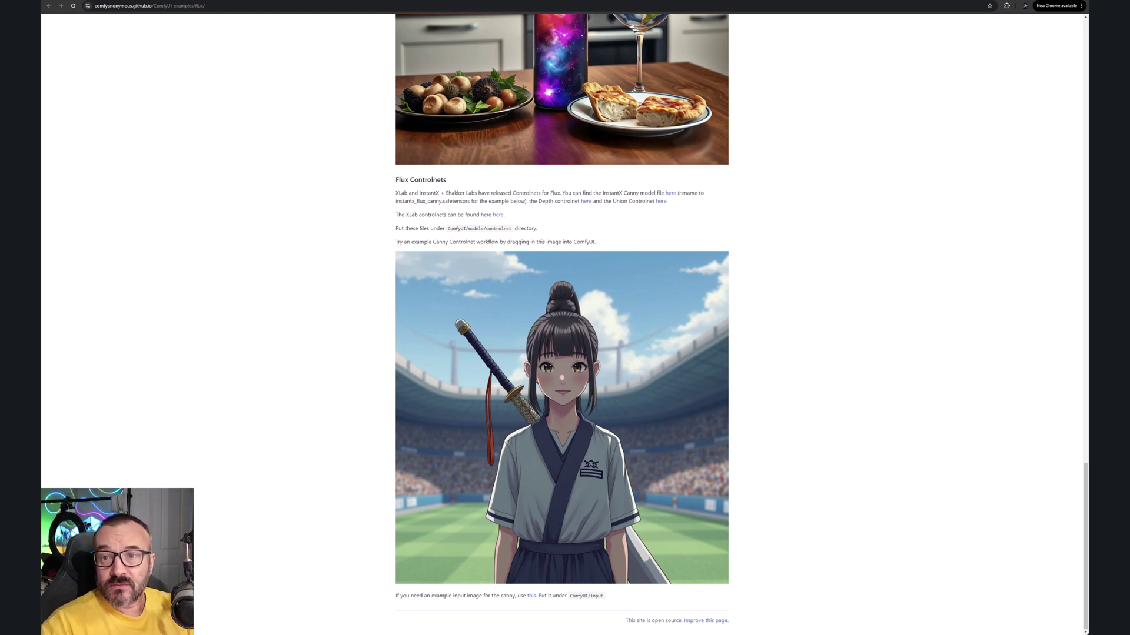
{"action": "key", "text": "ctrl+Tab"}
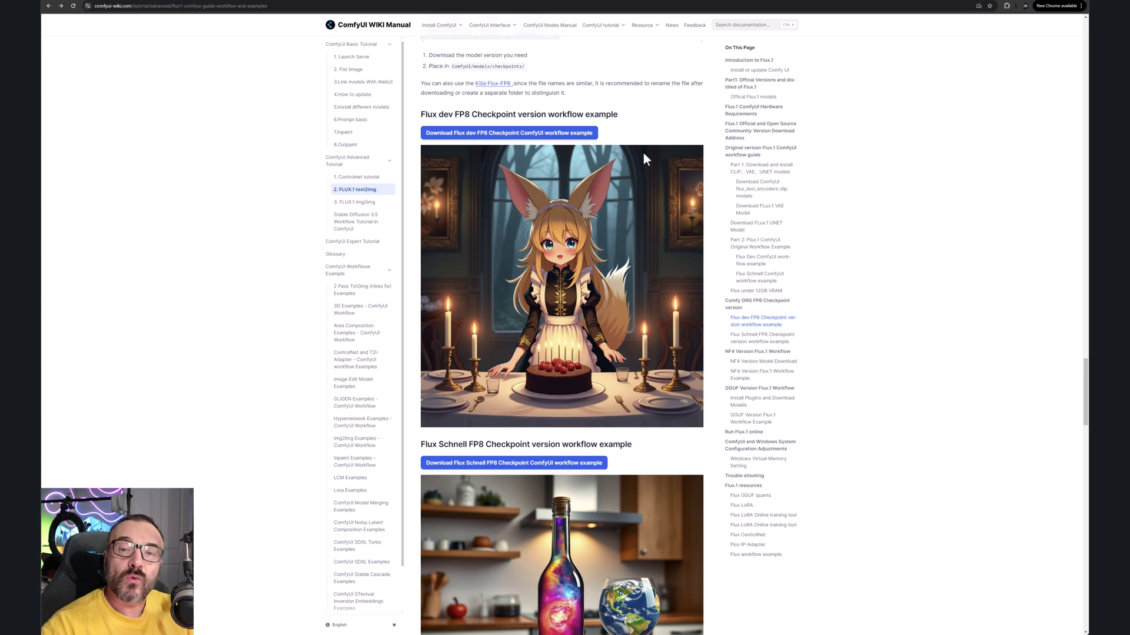
{"action": "scroll", "coordinate": [647, 171], "scroll_direction": "up", "scroll_amount": 10}
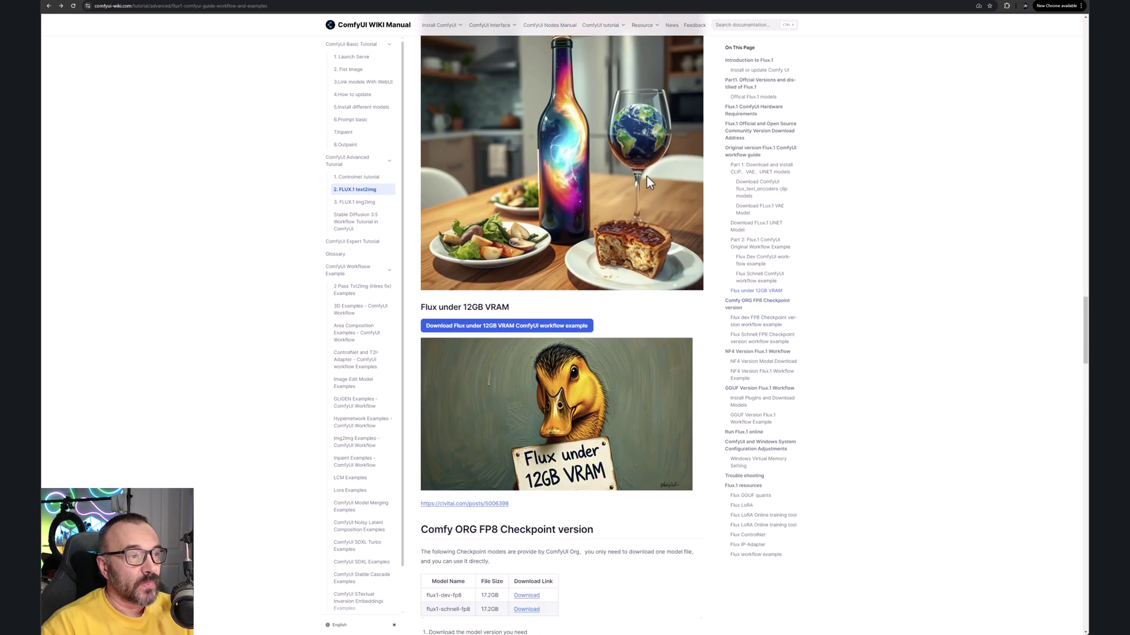
{"action": "scroll", "coordinate": [647, 176], "scroll_direction": "up", "scroll_amount": 8}
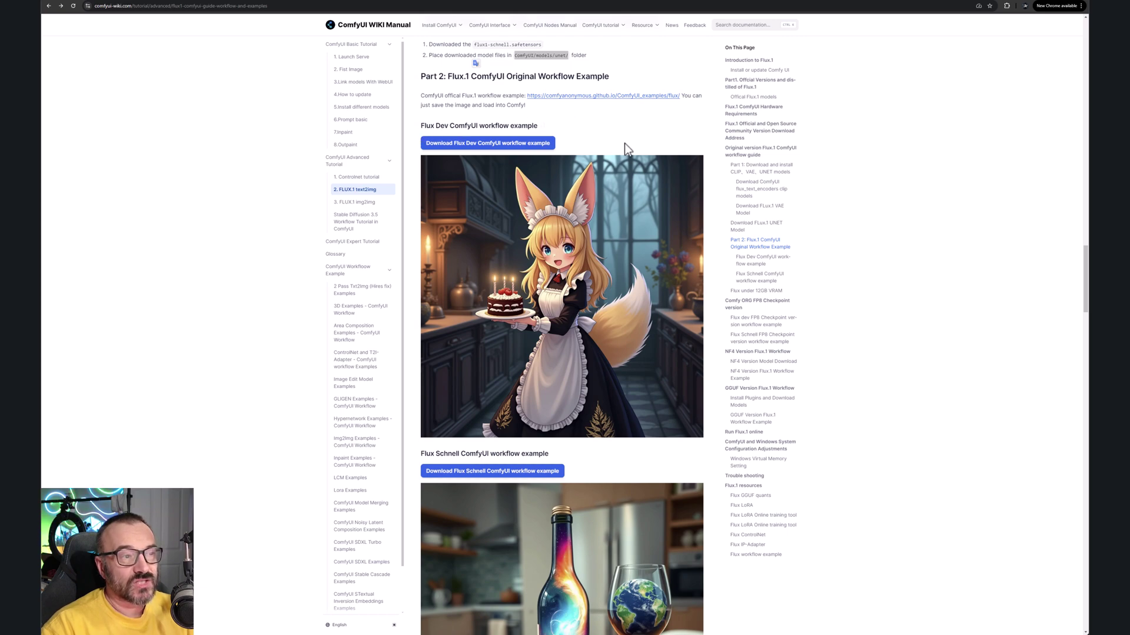
{"action": "scroll", "coordinate": [623, 152], "scroll_direction": "down", "scroll_amount": 9}
{"action": "scroll", "coordinate": [622, 151], "scroll_direction": "down", "scroll_amount": 6}
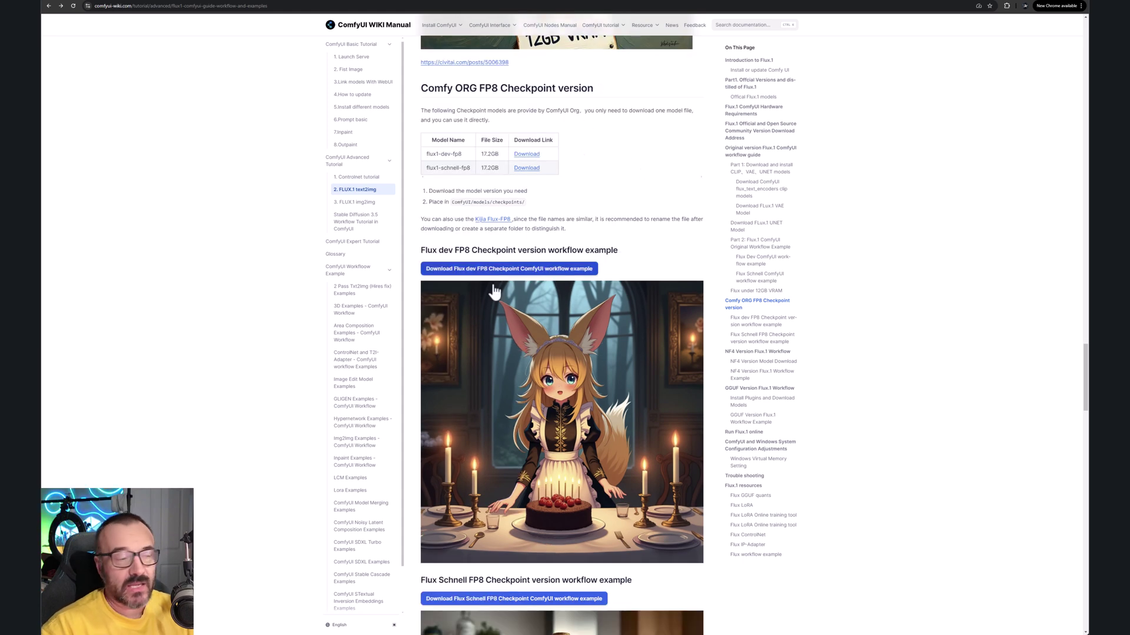
{"action": "scroll", "coordinate": [683, 271], "scroll_direction": "down", "scroll_amount": 3}
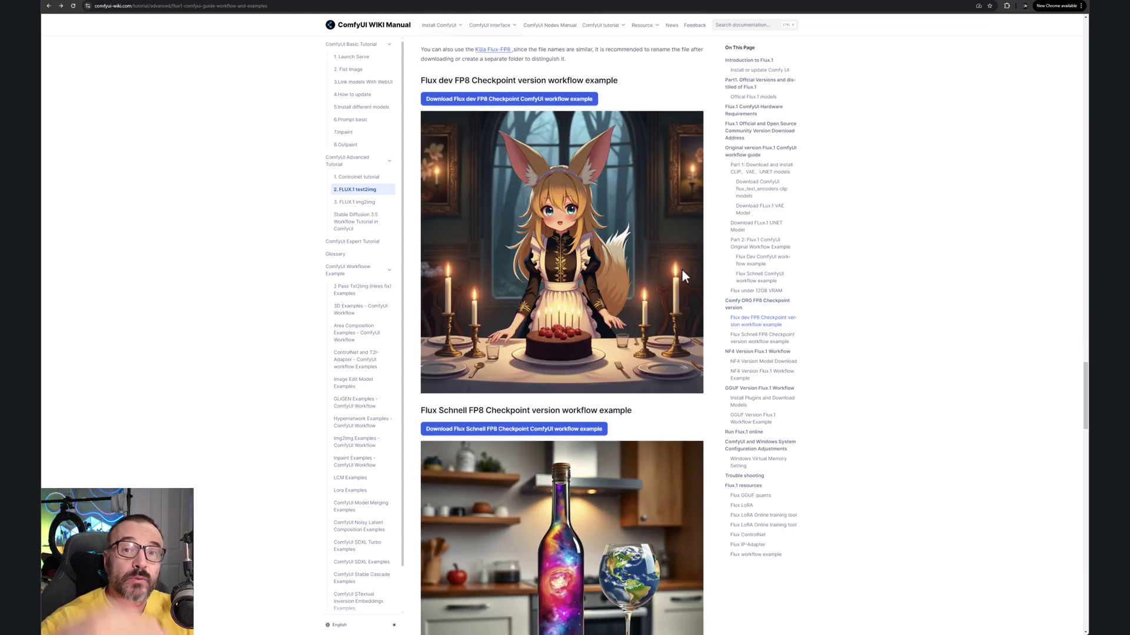
{"action": "scroll", "coordinate": [683, 272], "scroll_direction": "down", "scroll_amount": 8}
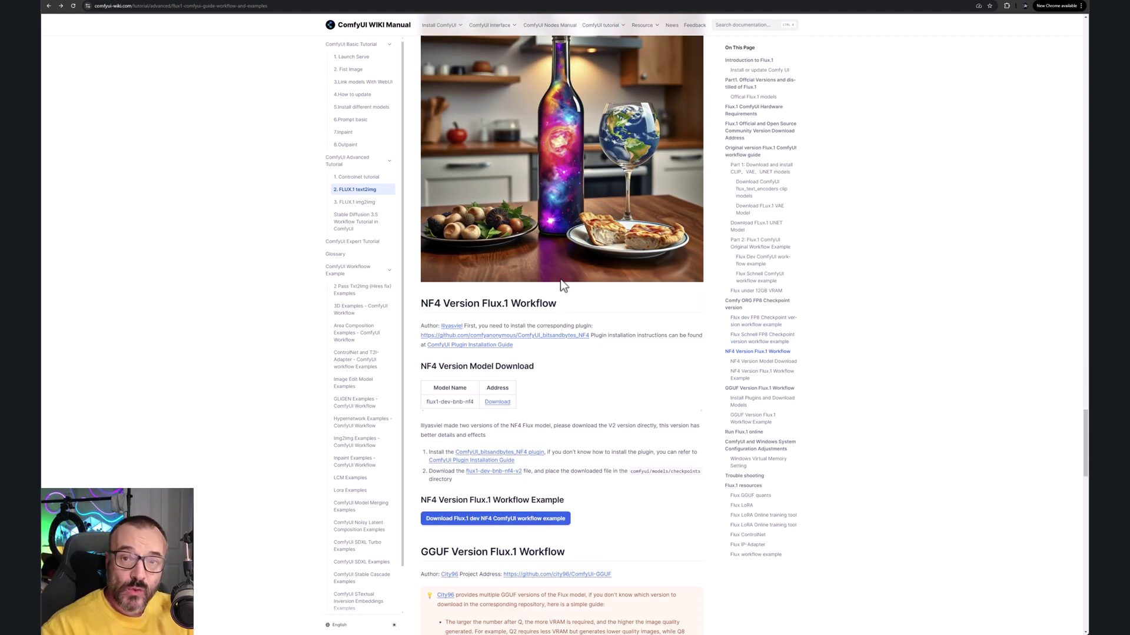
{"action": "scroll", "coordinate": [615, 270], "scroll_direction": "down", "scroll_amount": 1}
{"action": "left_click_drag", "start_coordinate": [604, 238], "coordinate": [418, 237]}
- Read through the GGUF, troubleshooting and resources sections of the ComfyUI Wiki Flux guide
{"action": "left_click", "coordinate": [643, 313]}
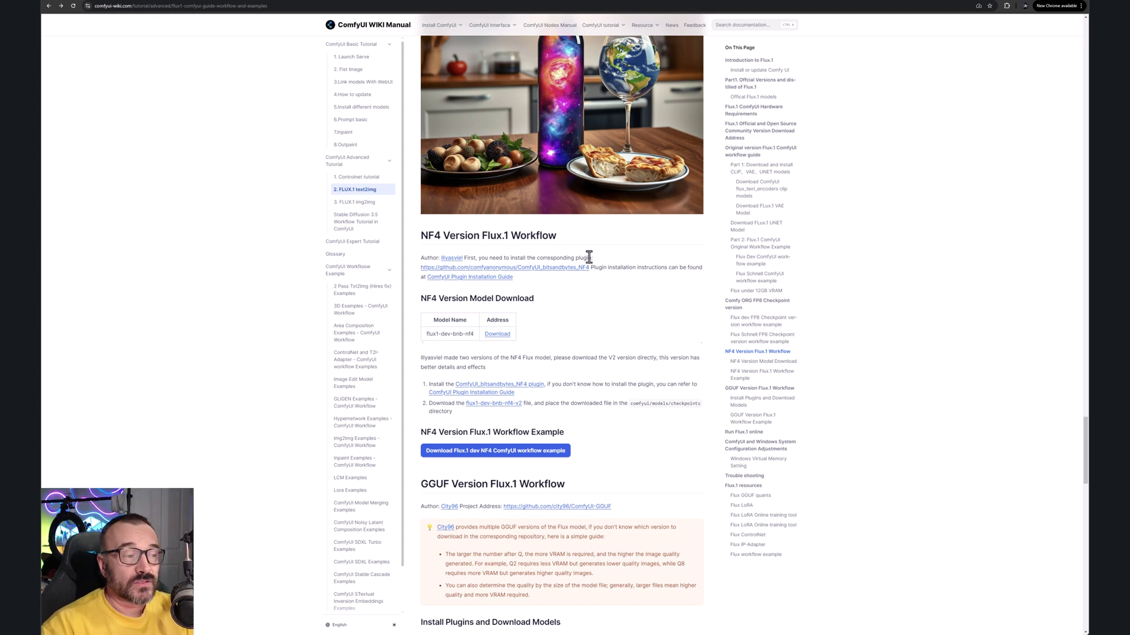
{"action": "scroll", "coordinate": [606, 316], "scroll_direction": "up", "scroll_amount": 1}
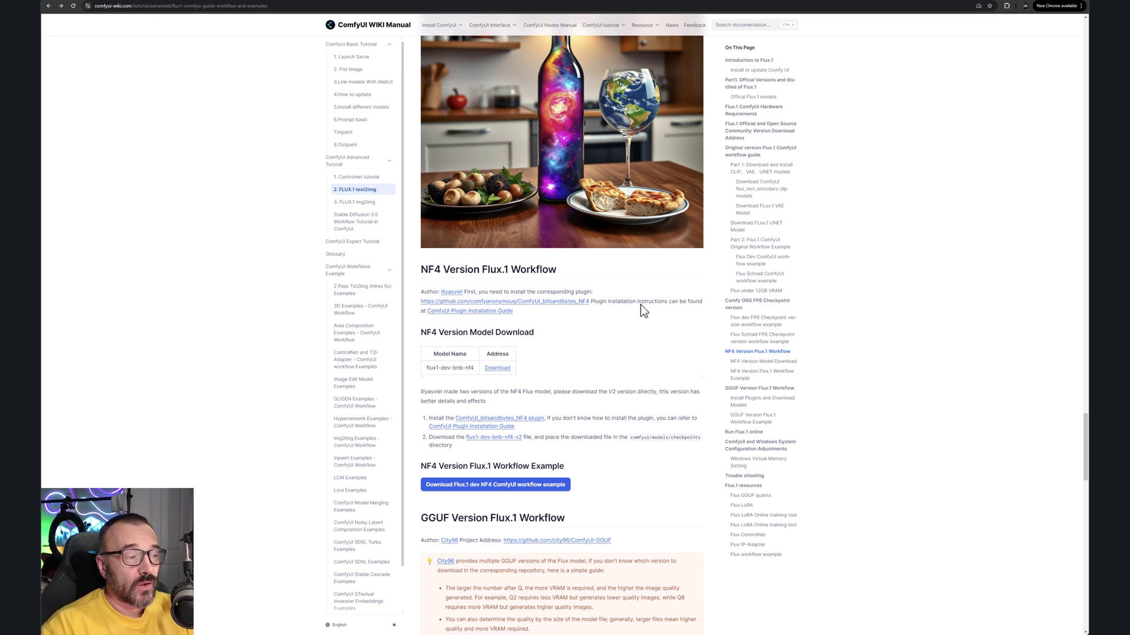
{"action": "scroll", "coordinate": [565, 337], "scroll_direction": "down", "scroll_amount": 5}
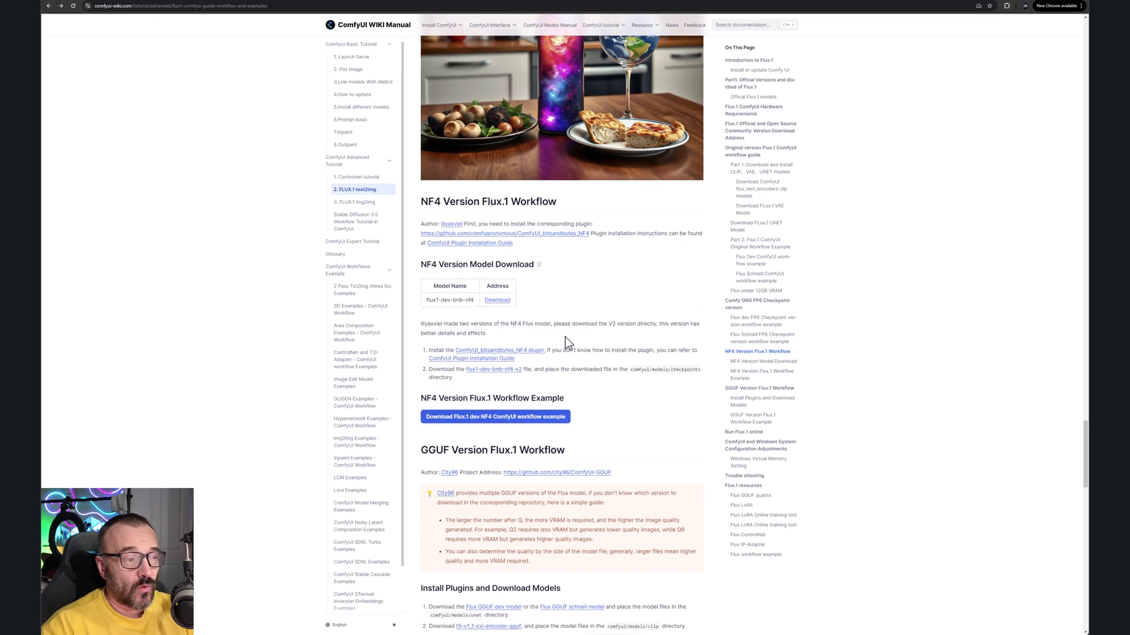
{"action": "scroll", "coordinate": [590, 275], "scroll_direction": "down", "scroll_amount": 3}
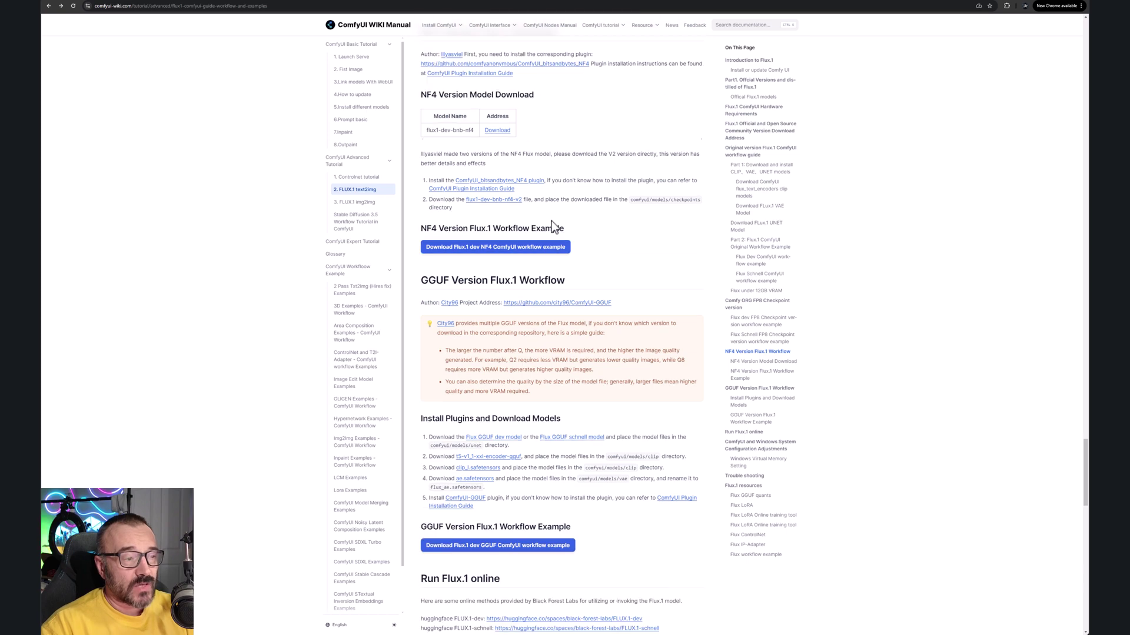
{"action": "scroll", "coordinate": [634, 244], "scroll_direction": "down", "scroll_amount": 20}
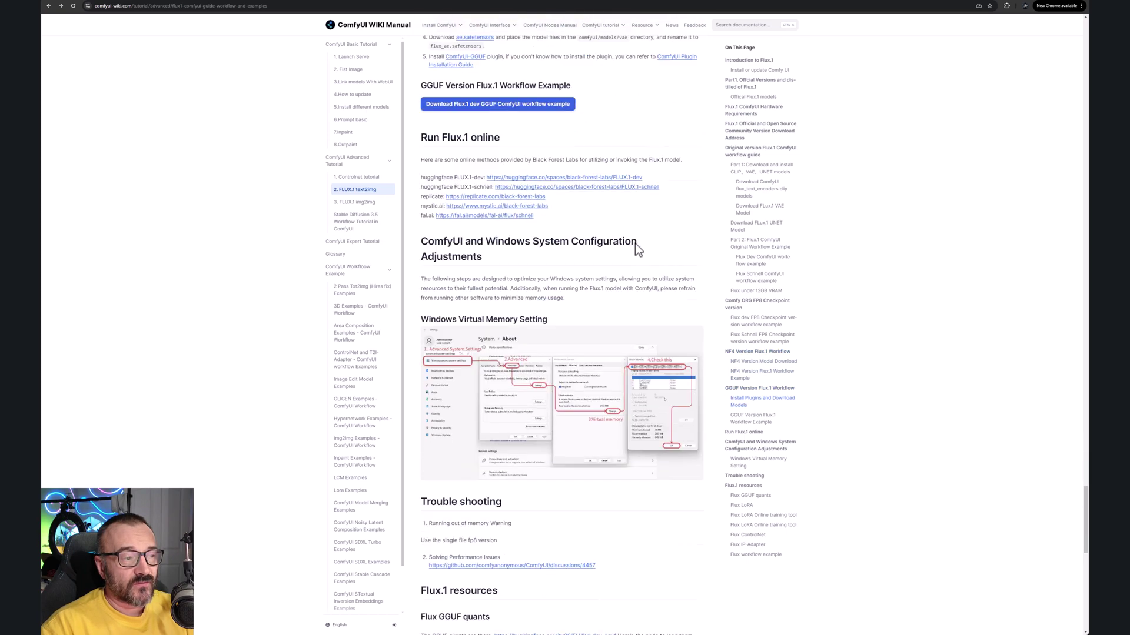
{"action": "scroll", "coordinate": [634, 244], "scroll_direction": "down", "scroll_amount": 5}
{"action": "scroll", "coordinate": [634, 244], "scroll_direction": "up", "scroll_amount": 9}
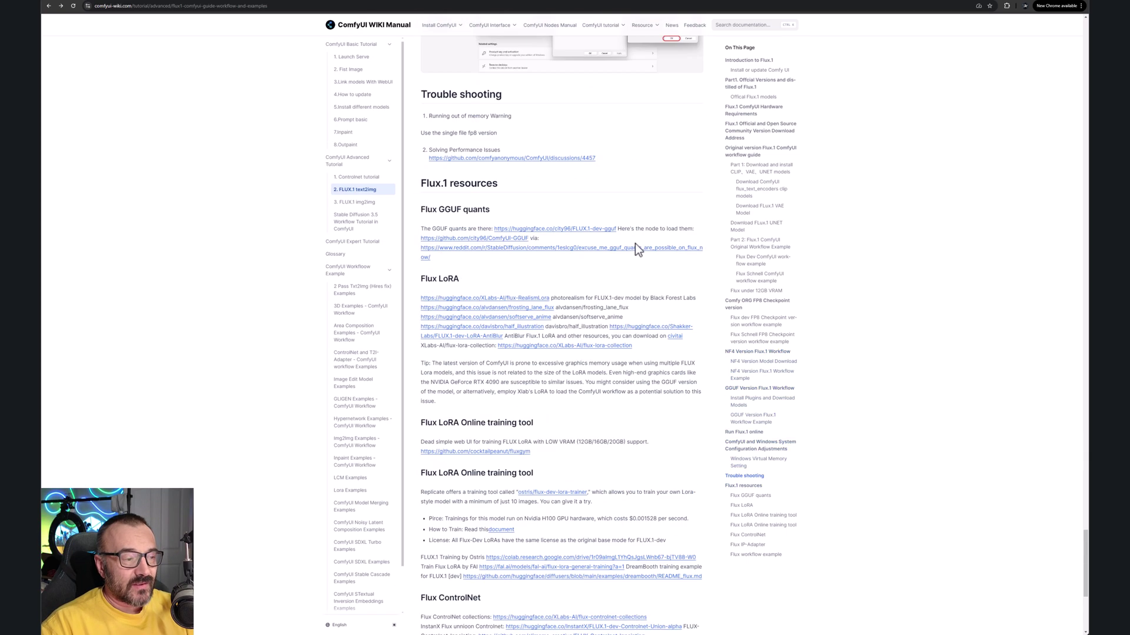
{"action": "scroll", "coordinate": [634, 243], "scroll_direction": "down", "scroll_amount": 20}
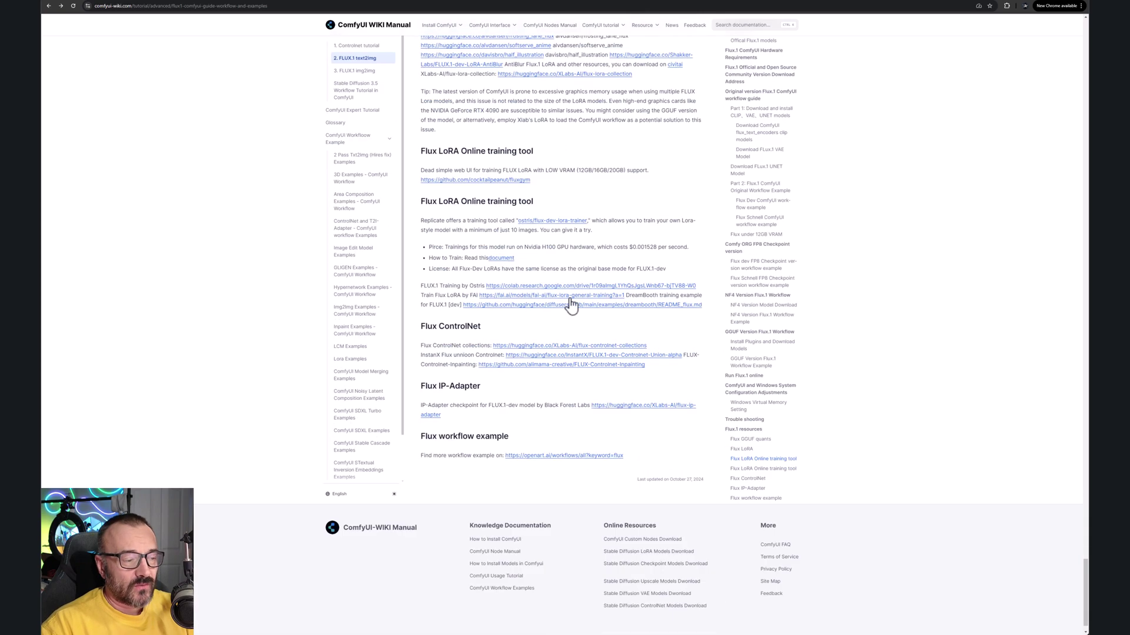
{"action": "scroll", "coordinate": [666, 334], "scroll_direction": "up", "scroll_amount": 4}
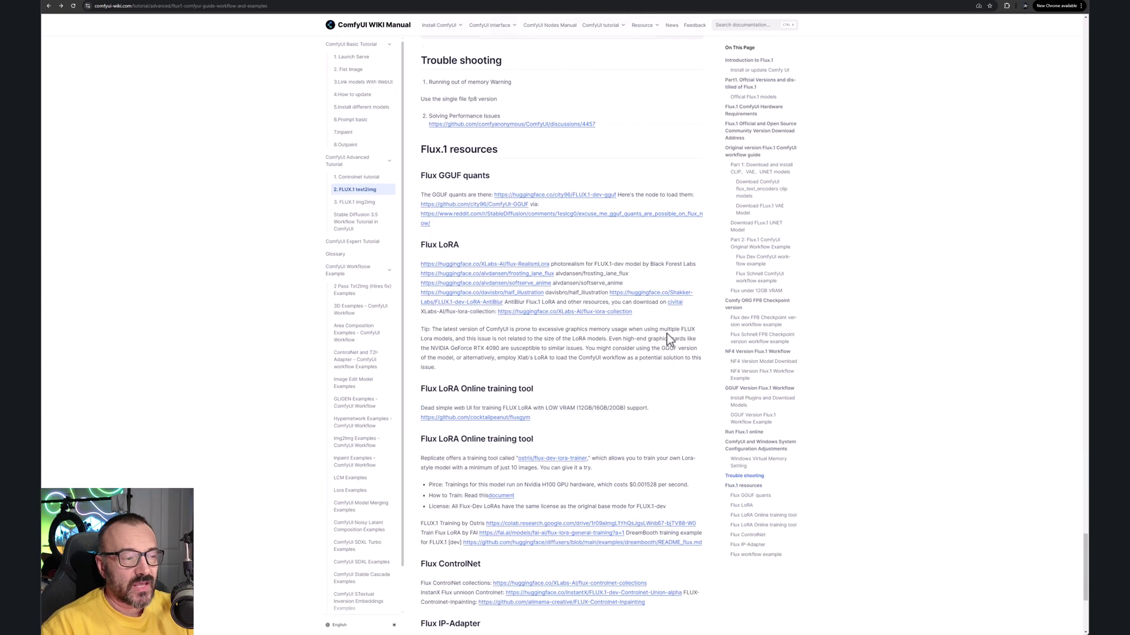
{"action": "scroll", "coordinate": [650, 316], "scroll_direction": "up", "scroll_amount": 15}
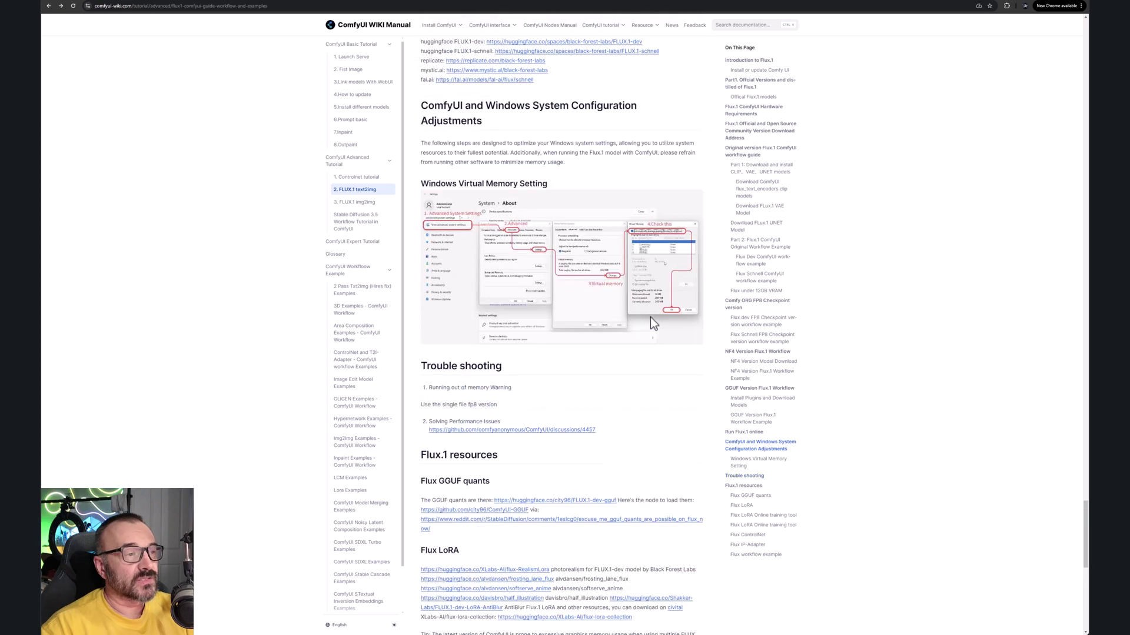
{"action": "scroll", "coordinate": [651, 316], "scroll_direction": "up", "scroll_amount": 15}
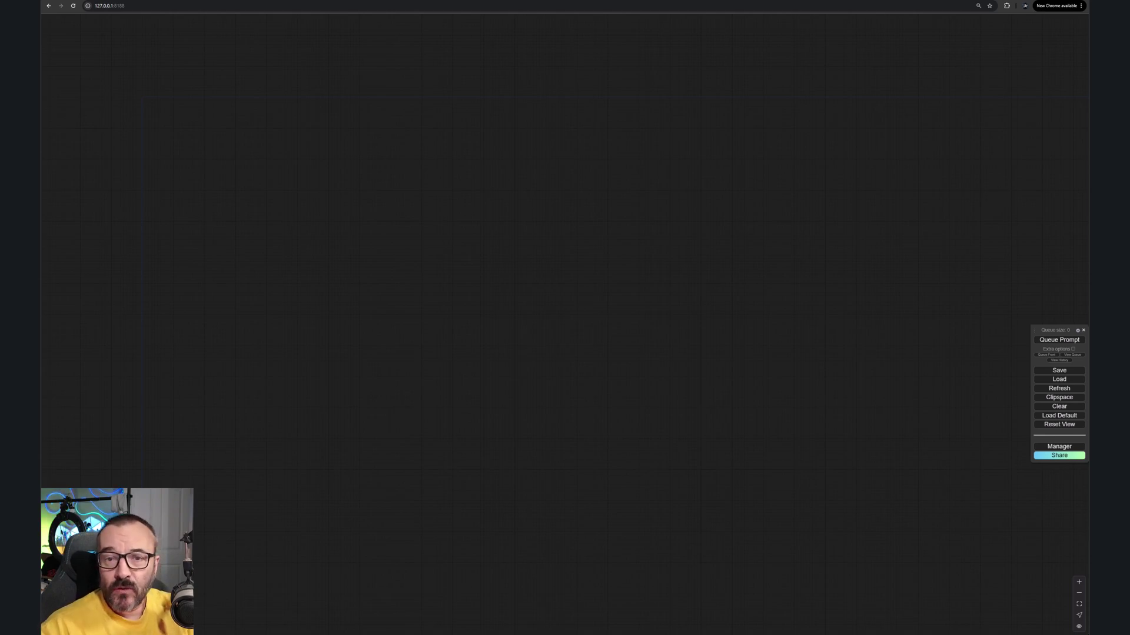
{"action": "left_click", "coordinate": [1051, 450]}
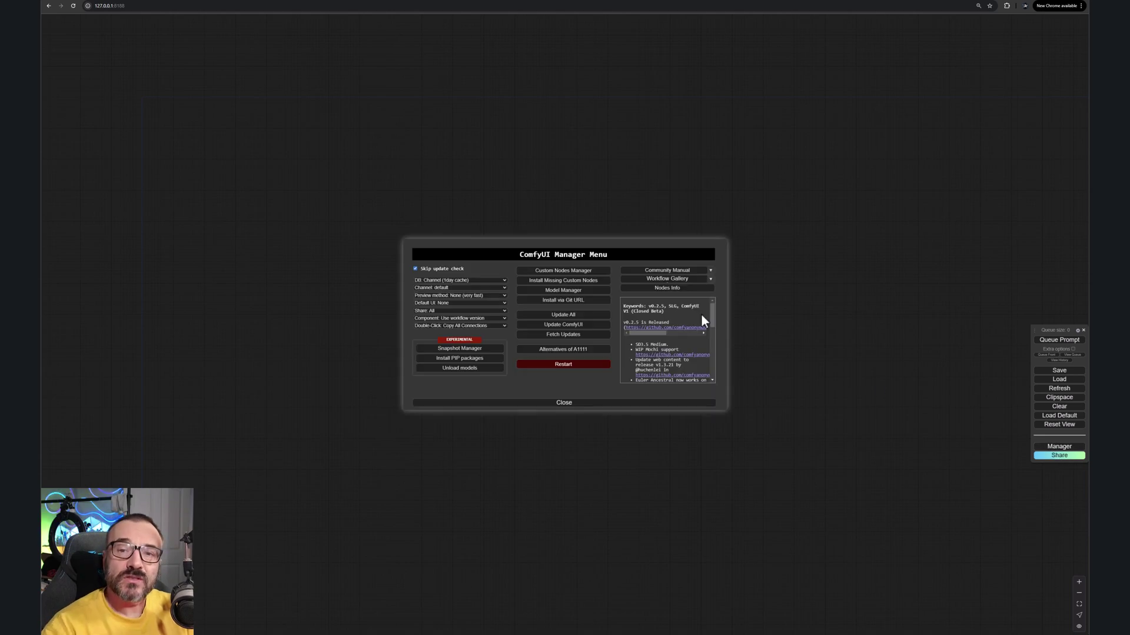
{"action": "left_click", "coordinate": [559, 270]}
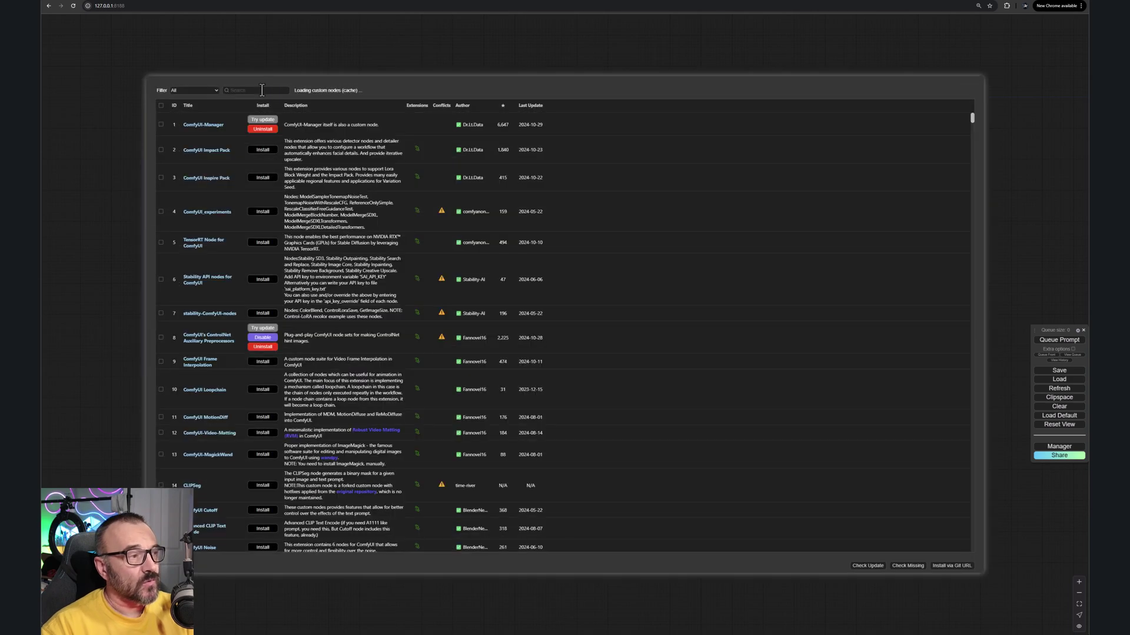
{"action": "left_click", "coordinate": [262, 90]}
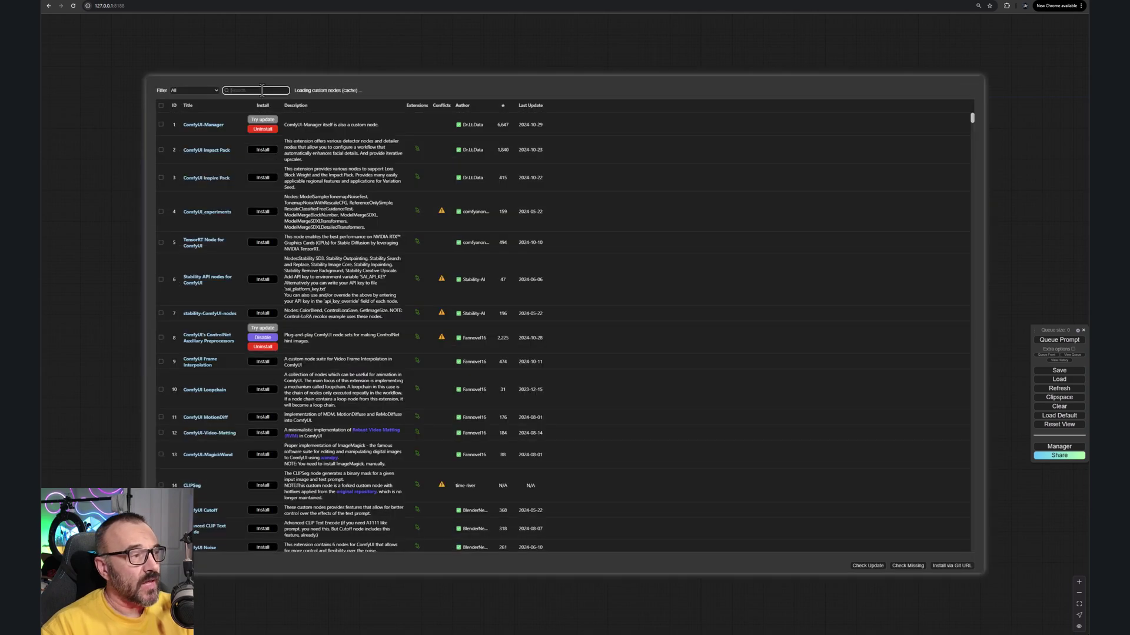
{"action": "type", "text": "nf4"}
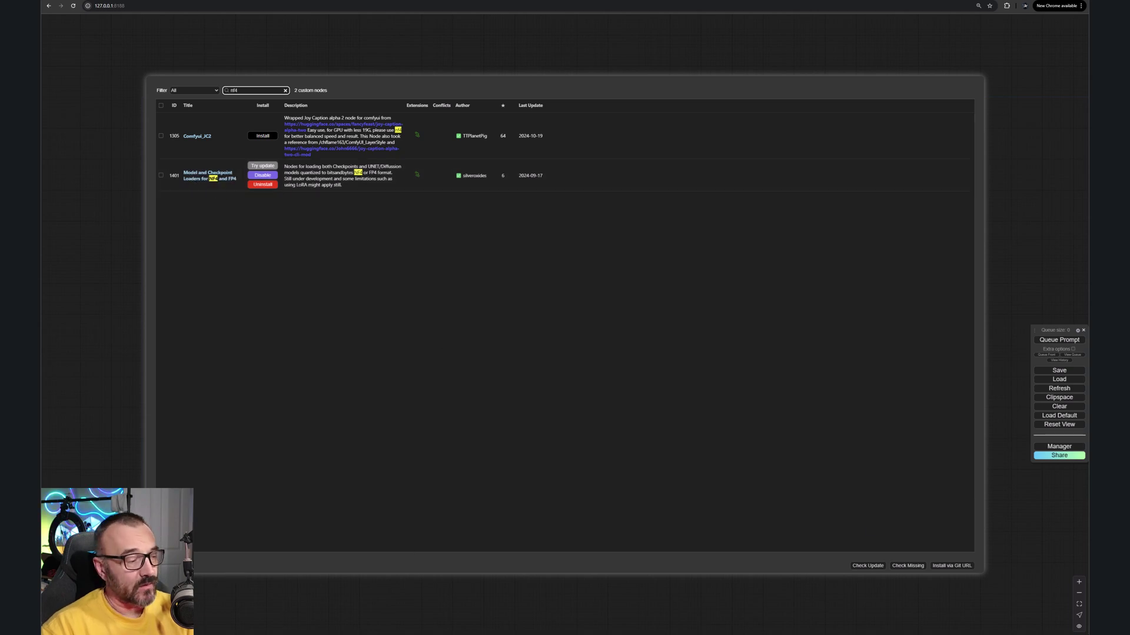
{"action": "left_click", "coordinate": [171, 566]}
{"action": "left_click", "coordinate": [562, 403]}
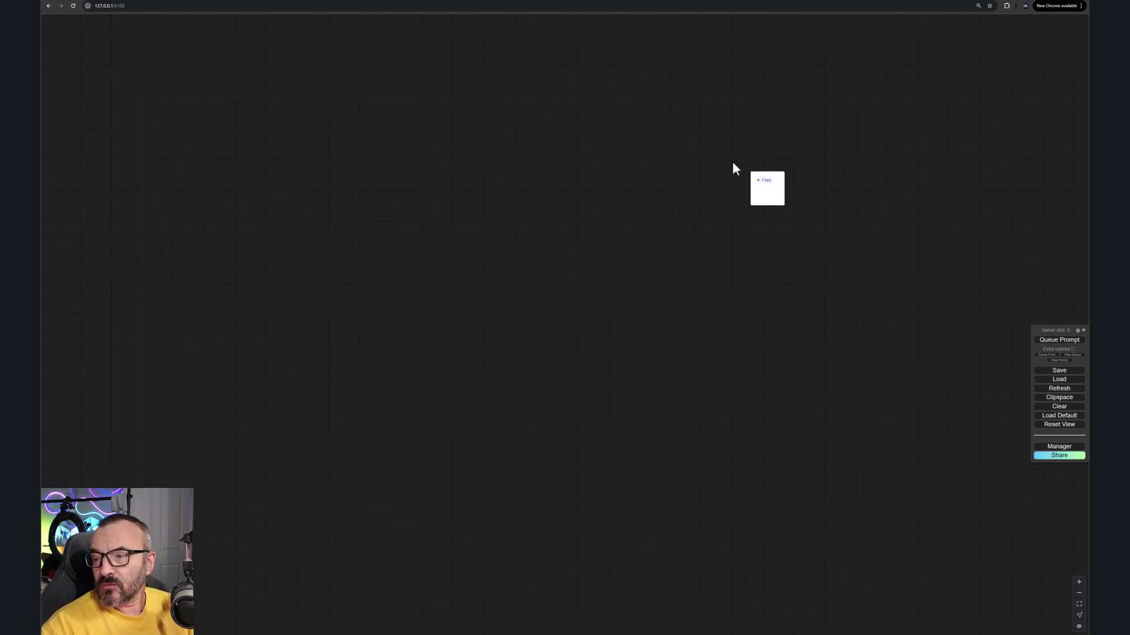
- Drop the Flux Dev workflow onto the canvas and shift the Save Image and SamplerCustomAdvanced nodes right
{"action": "left_click_drag", "start_coordinate": [731, 161], "coordinate": [515, 185]}
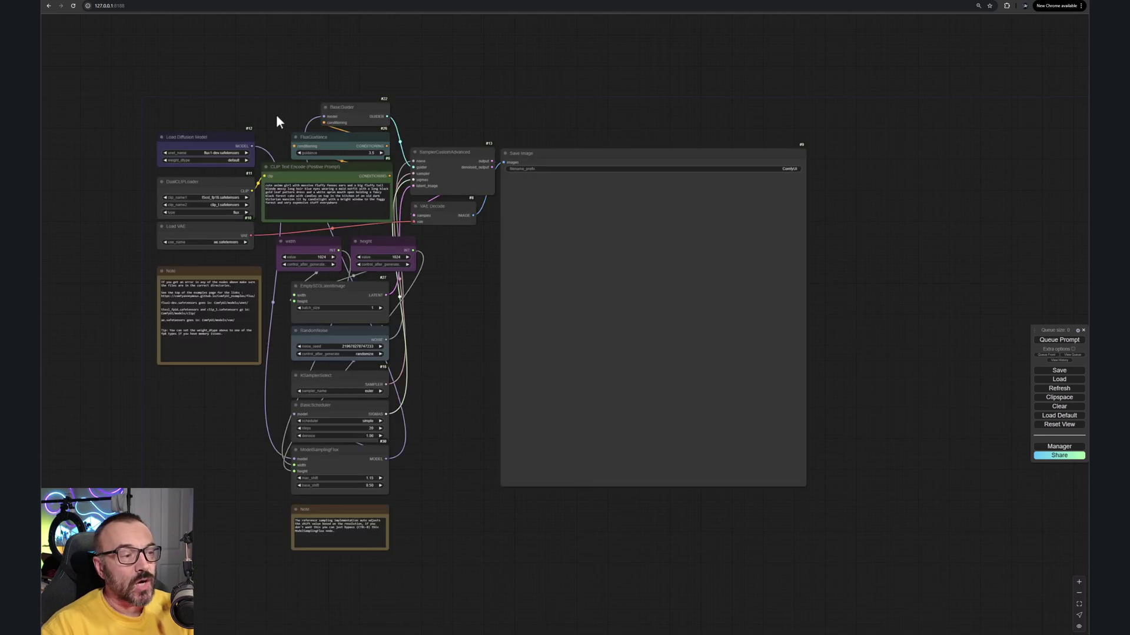
{"action": "left_click_drag", "start_coordinate": [594, 153], "coordinate": [709, 145]}
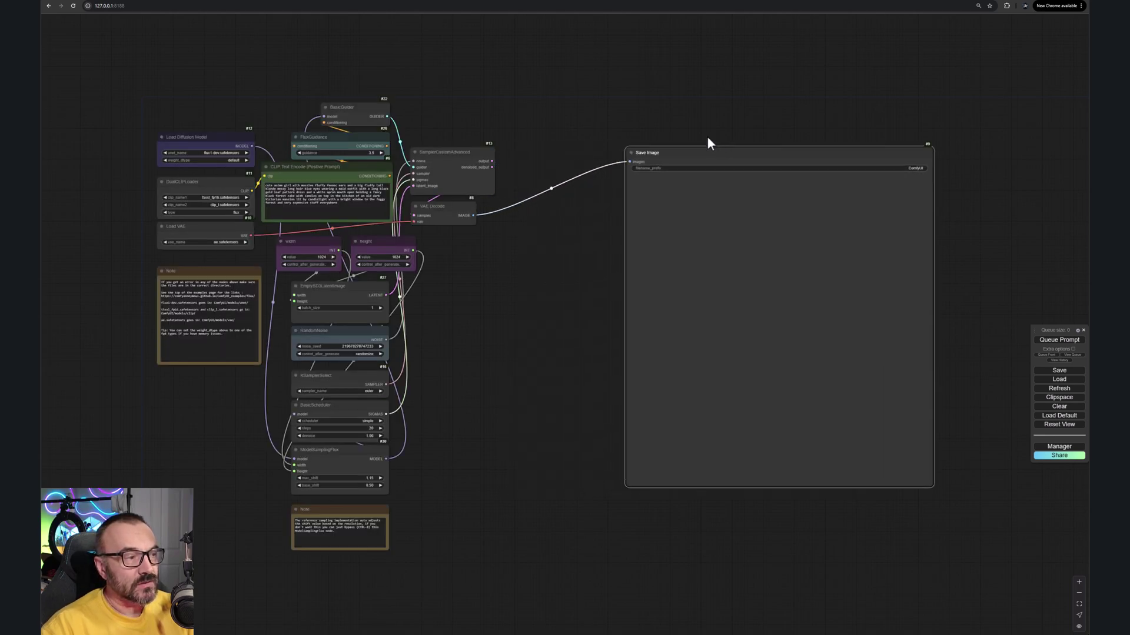
{"action": "left_click_drag", "start_coordinate": [457, 149], "coordinate": [514, 145]}
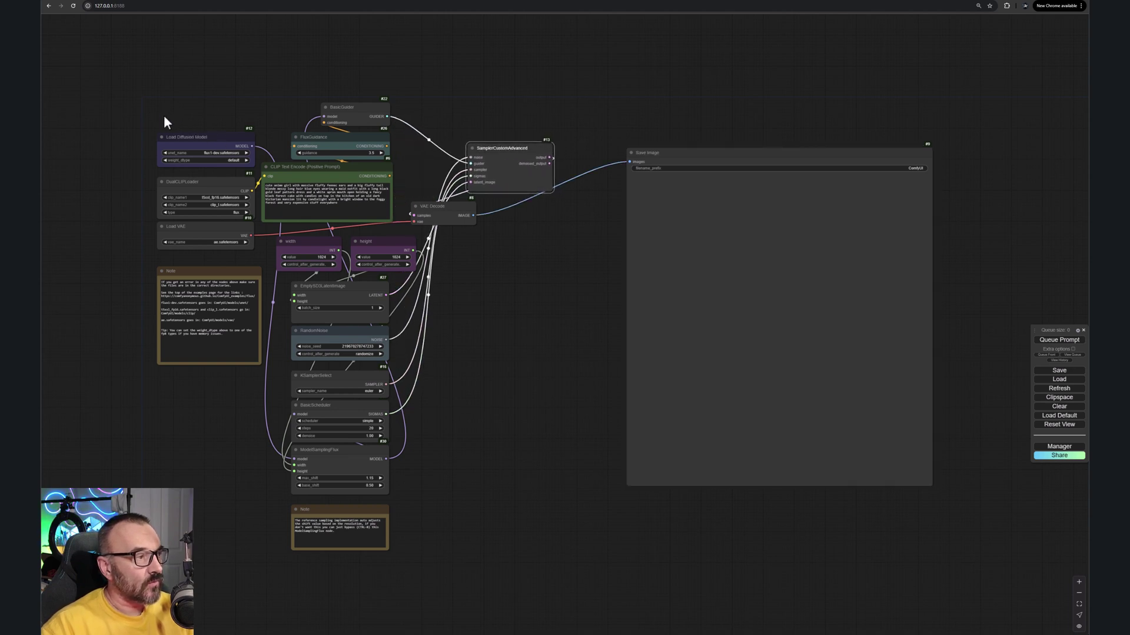
- Box-select every node in the Flux Dev workflow and delete them all
{"action": "left_click_drag", "start_coordinate": [157, 115], "coordinate": [194, 123]}
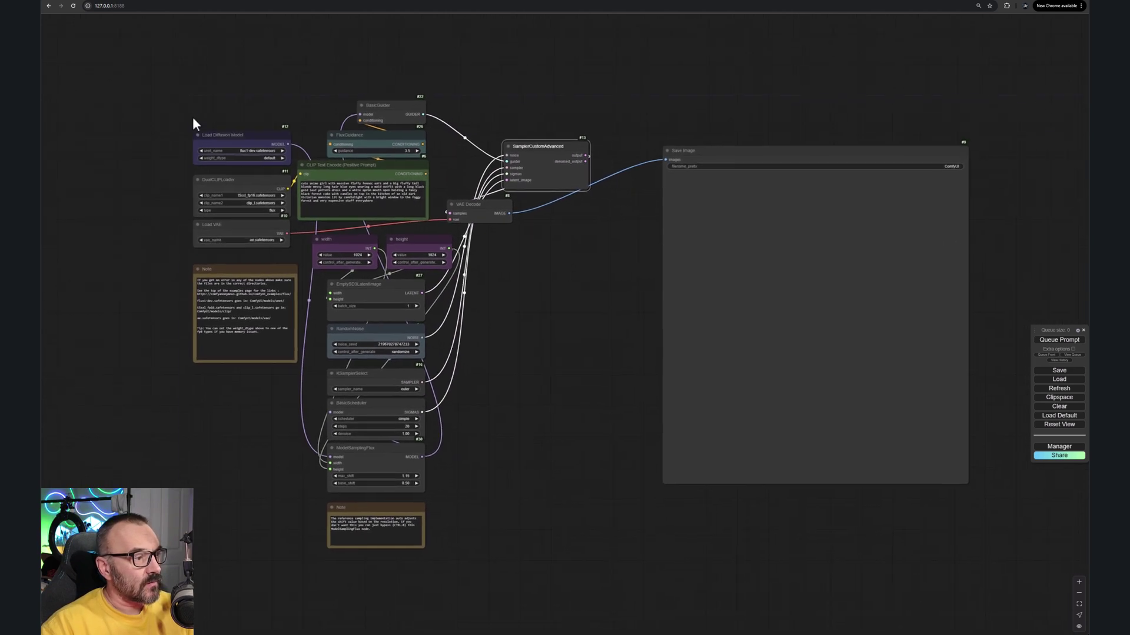
{"action": "right_click", "coordinate": [193, 109]}
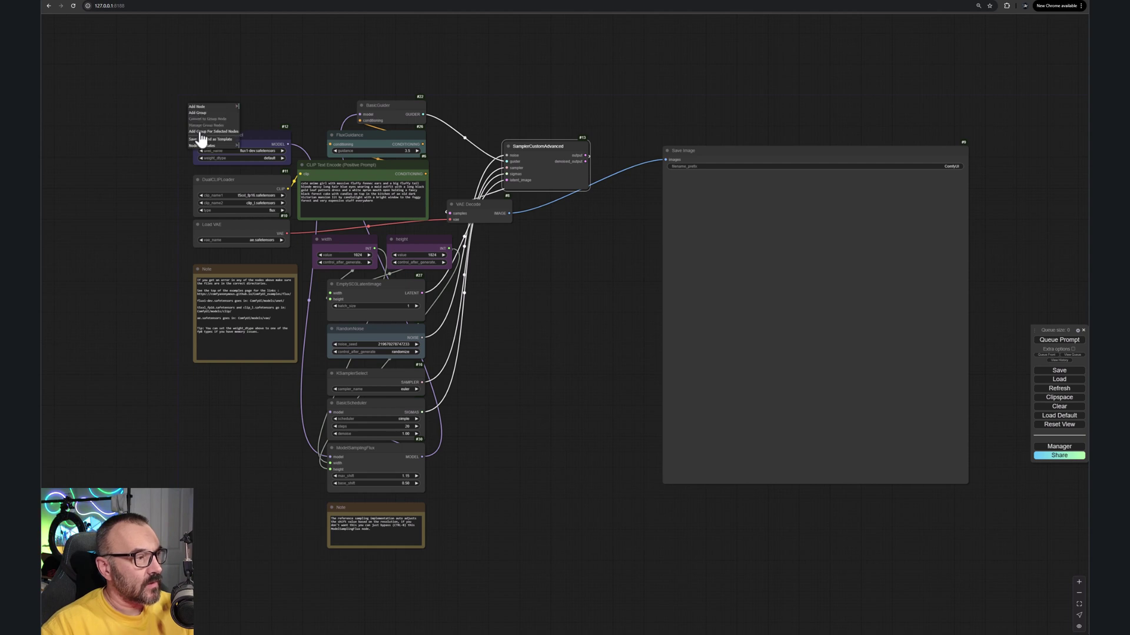
{"action": "left_click_drag", "start_coordinate": [209, 135], "coordinate": [996, 601]}
{"action": "key", "text": "Delete"}
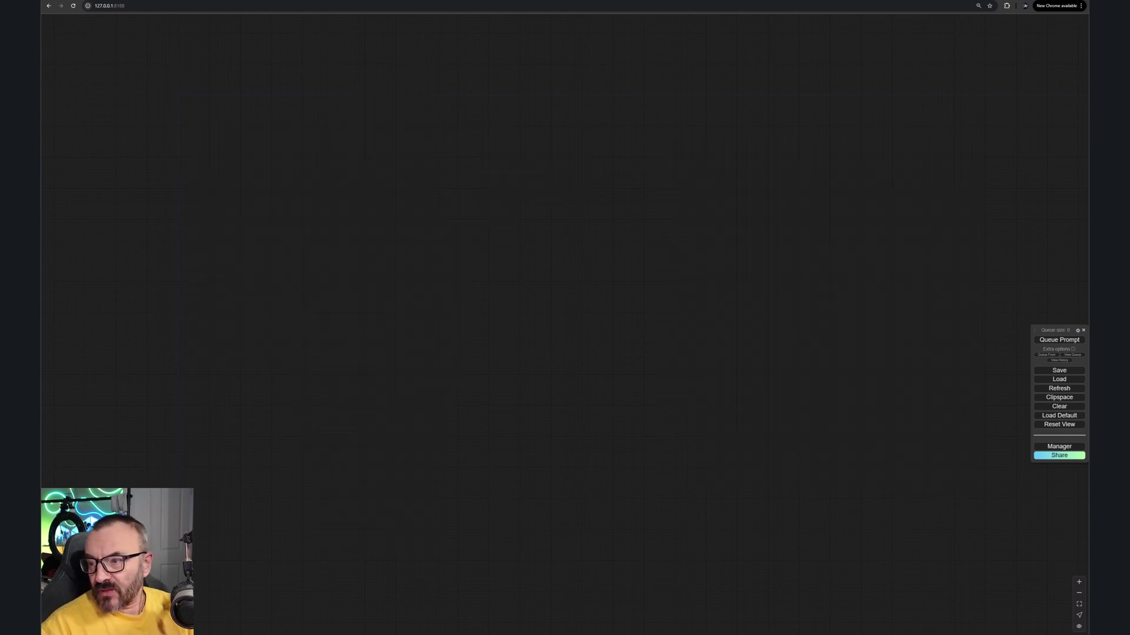
{"action": "left_click_drag", "start_coordinate": [1072, 316], "coordinate": [503, 238]}
{"action": "right_click", "coordinate": [411, 235]}
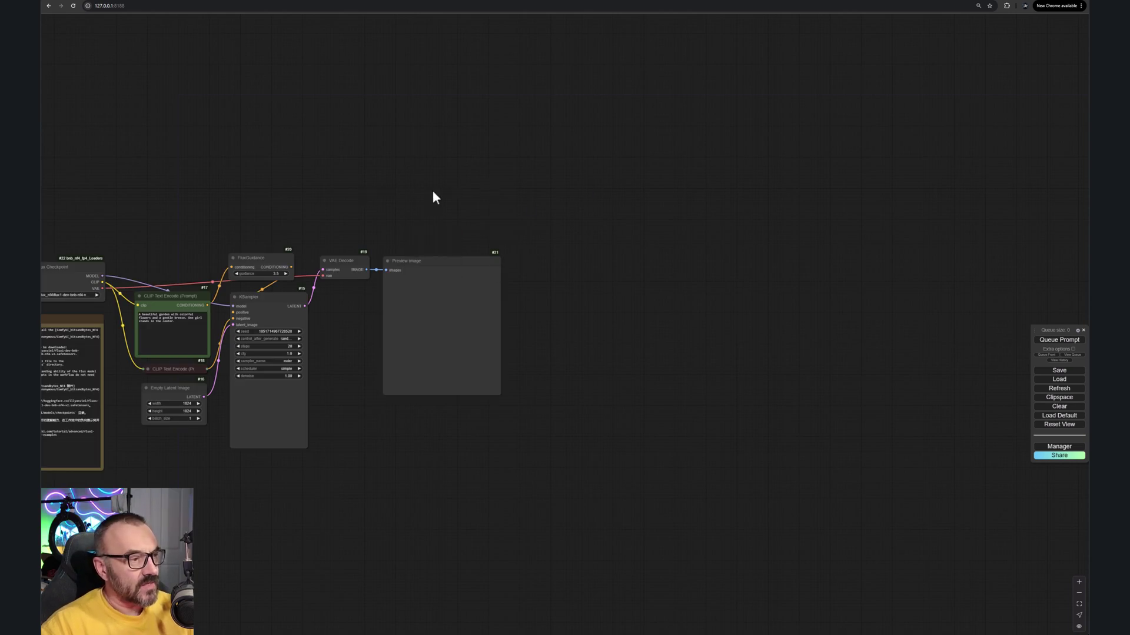
{"action": "left_click_drag", "start_coordinate": [423, 196], "coordinate": [569, 147]}
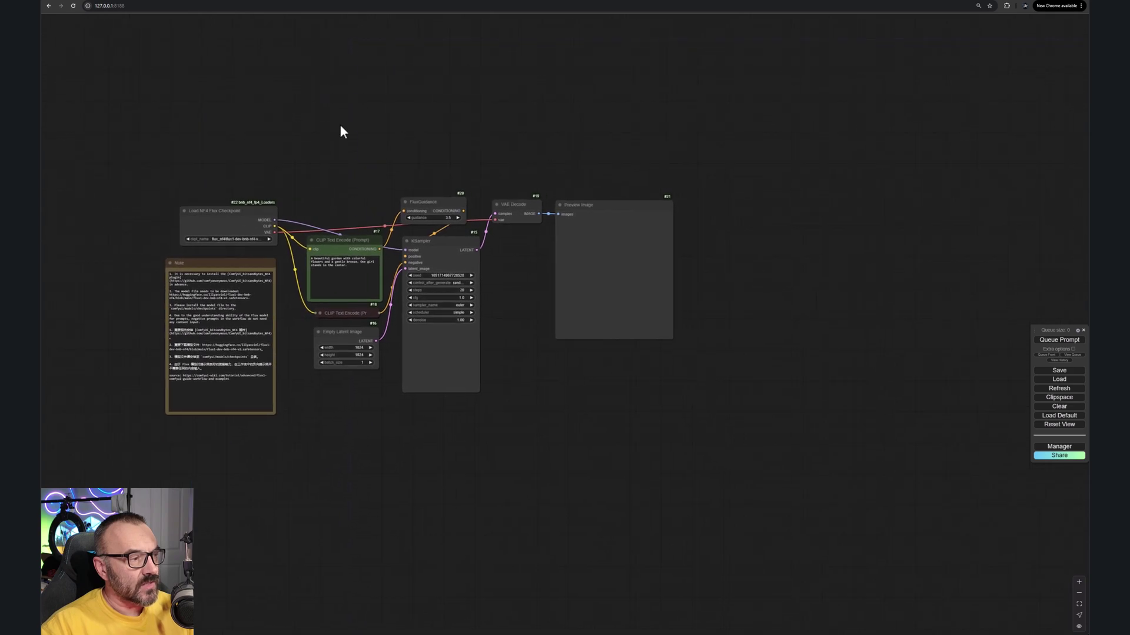
{"action": "left_click_drag", "start_coordinate": [228, 263], "coordinate": [232, 349]}
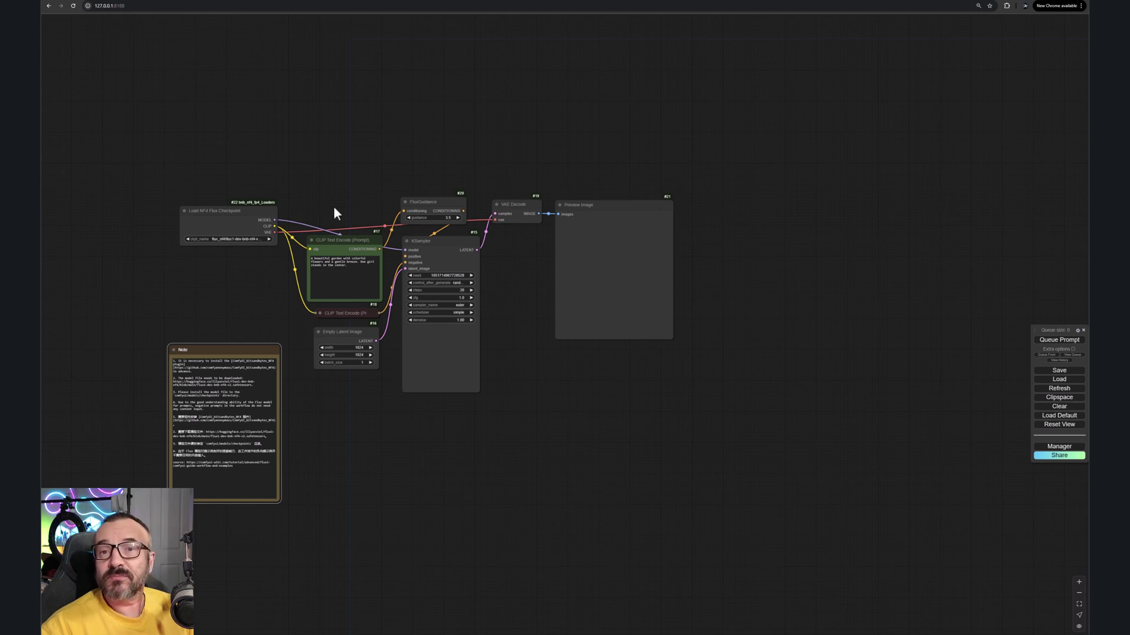
{"action": "left_click_drag", "start_coordinate": [150, 172], "coordinate": [776, 544]}
{"action": "key", "text": "Delete"}
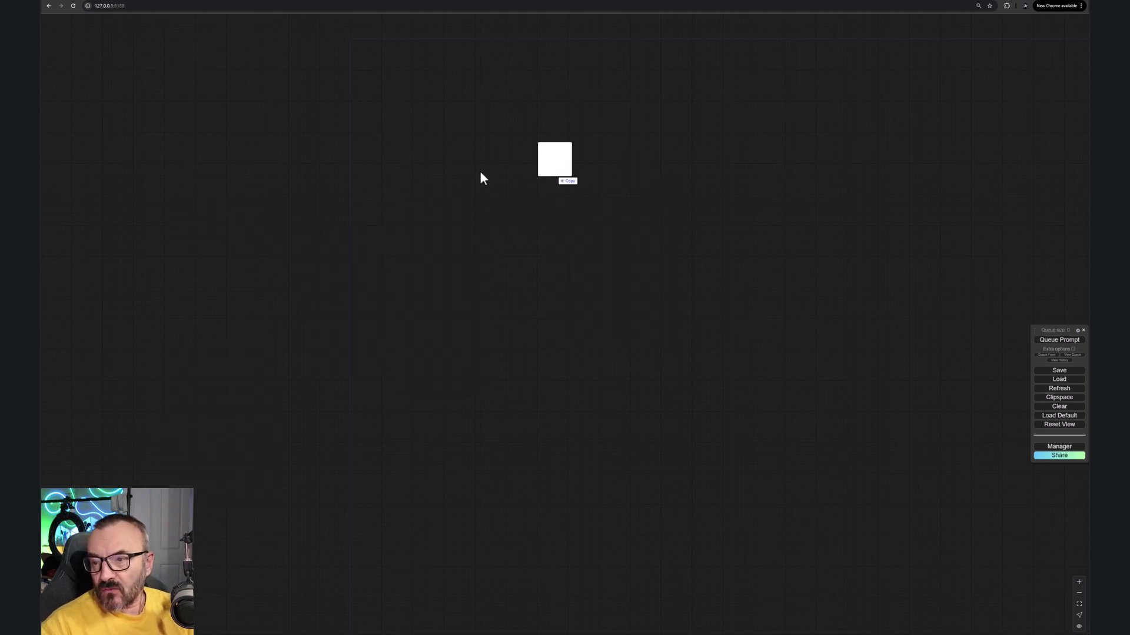
- Load the GGUF Flux workflow file, dismiss the missing-node-types warning and bring the whole graph into view
{"action": "left_click_drag", "start_coordinate": [479, 177], "coordinate": [765, 262]}
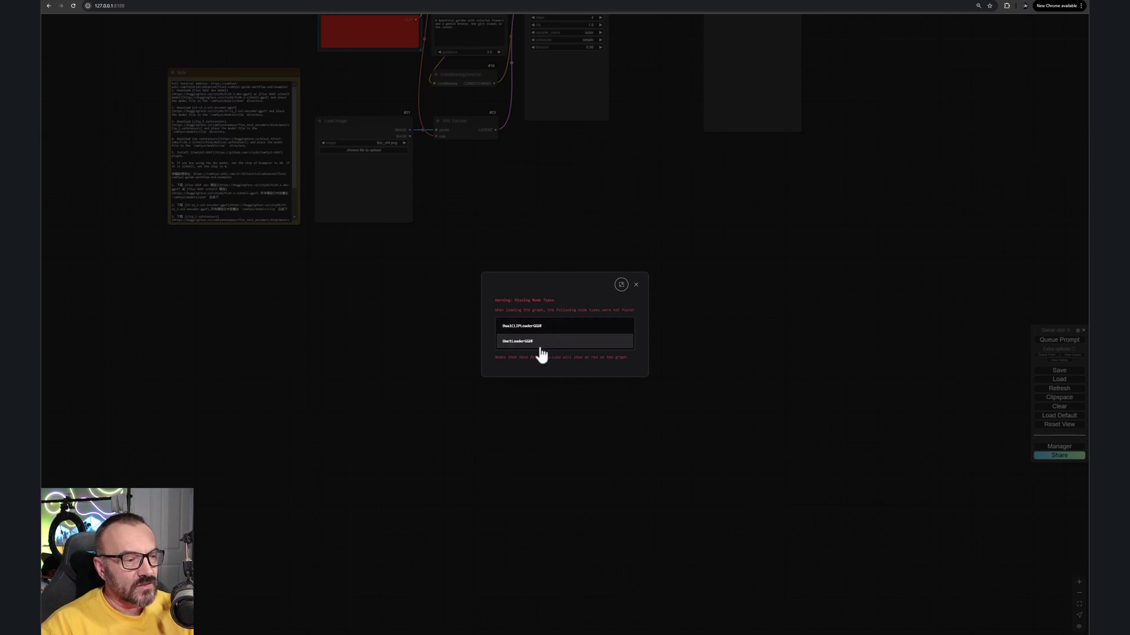
{"action": "left_click", "coordinate": [636, 286]}
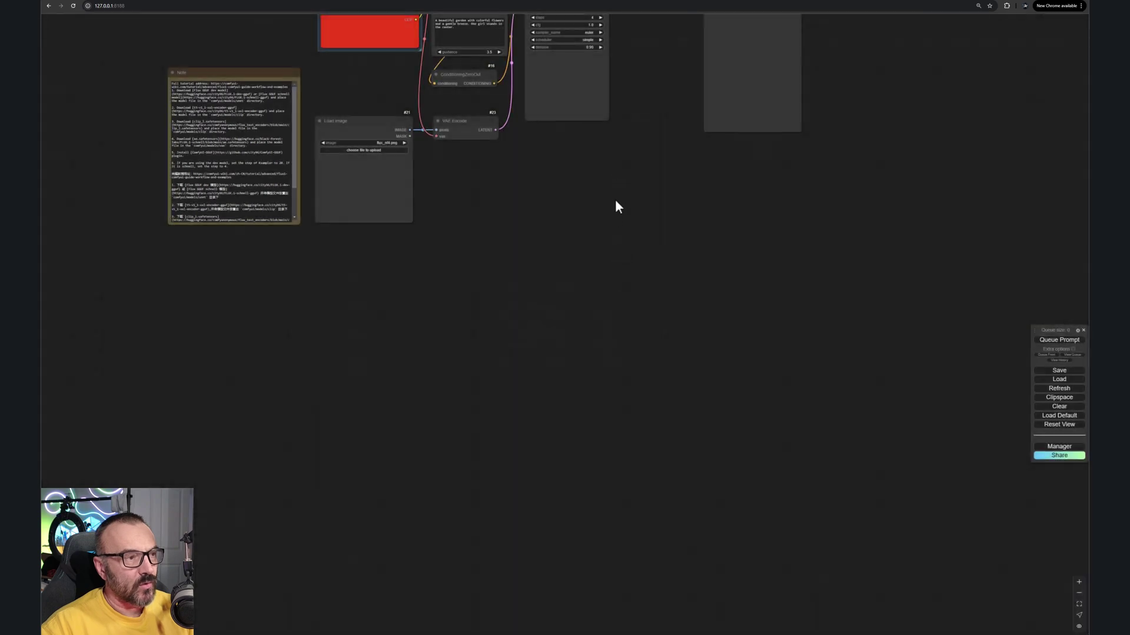
{"action": "left_click_drag", "start_coordinate": [617, 198], "coordinate": [635, 435]}
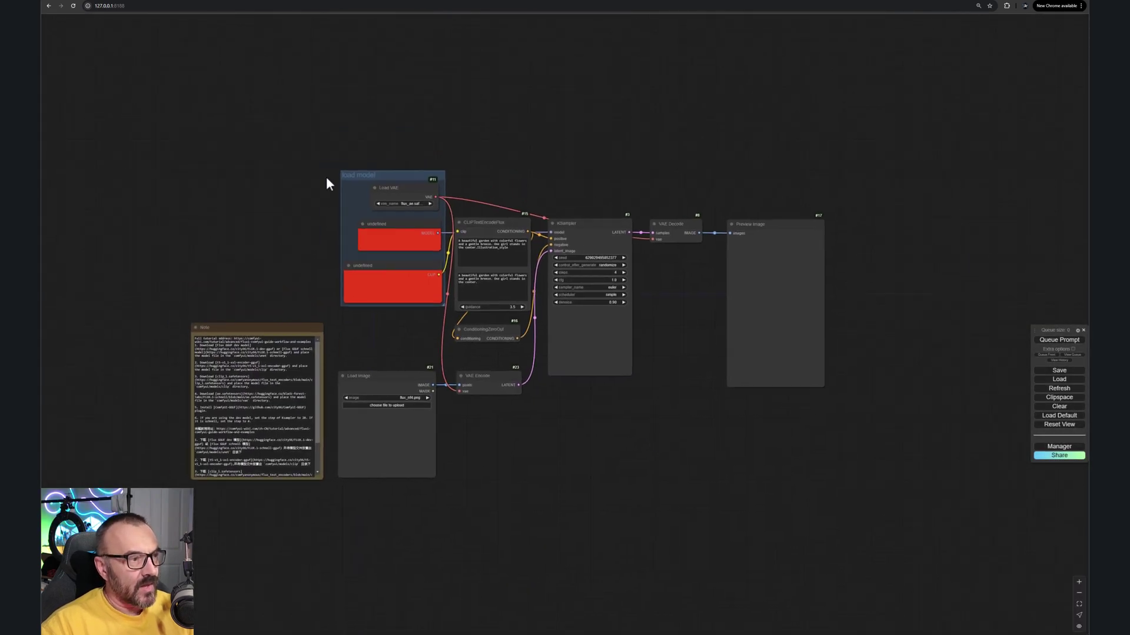
- Install the ComfyUI-GGUF custom node pack through the Manager's missing custom nodes list
{"action": "left_click", "coordinate": [1079, 448]}
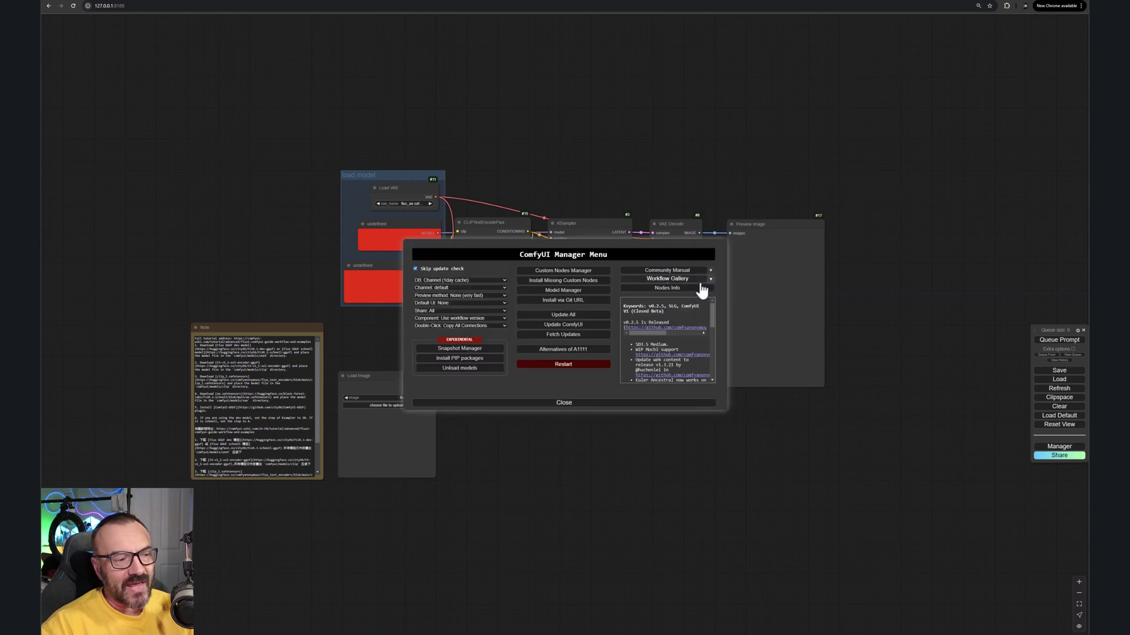
{"action": "left_click", "coordinate": [534, 281]}
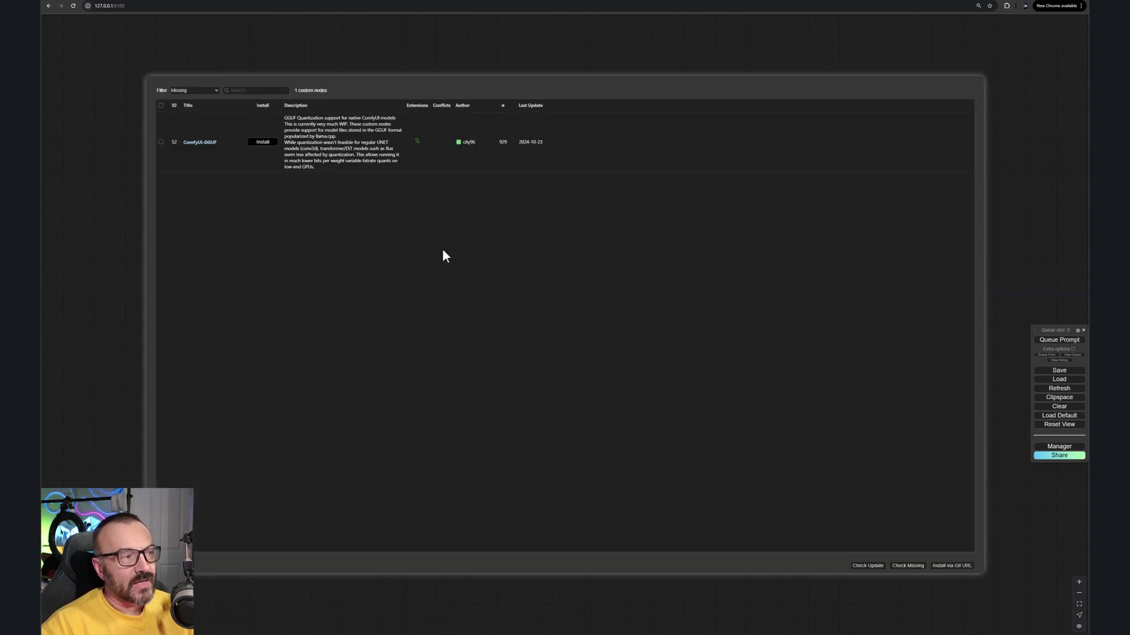
{"action": "left_click", "coordinate": [263, 142]}
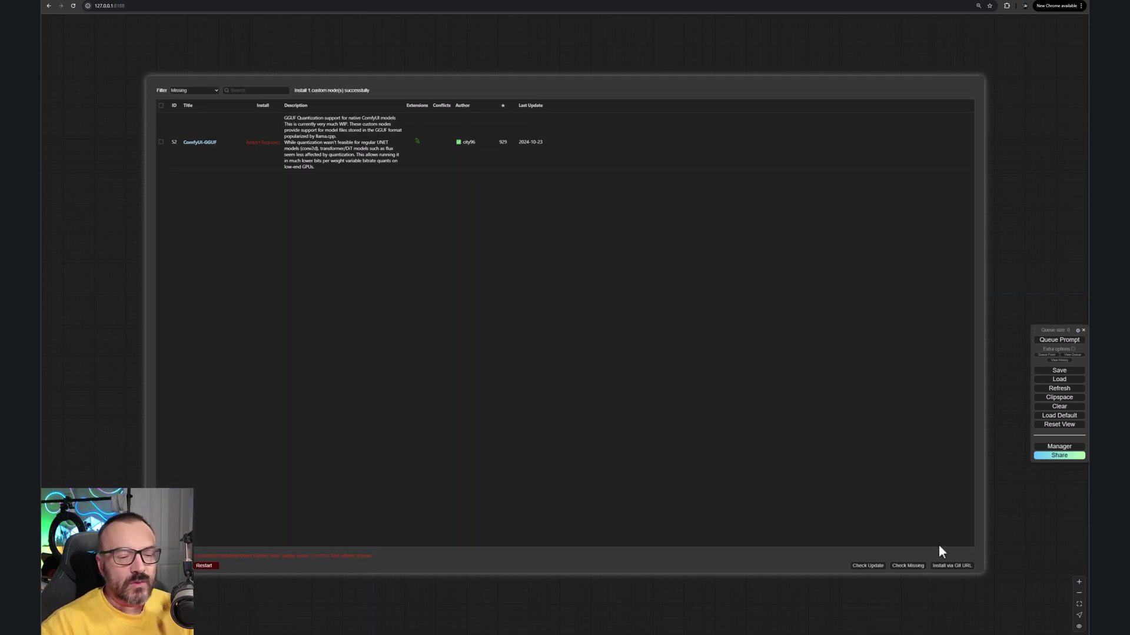
{"action": "key", "text": "Escape"}
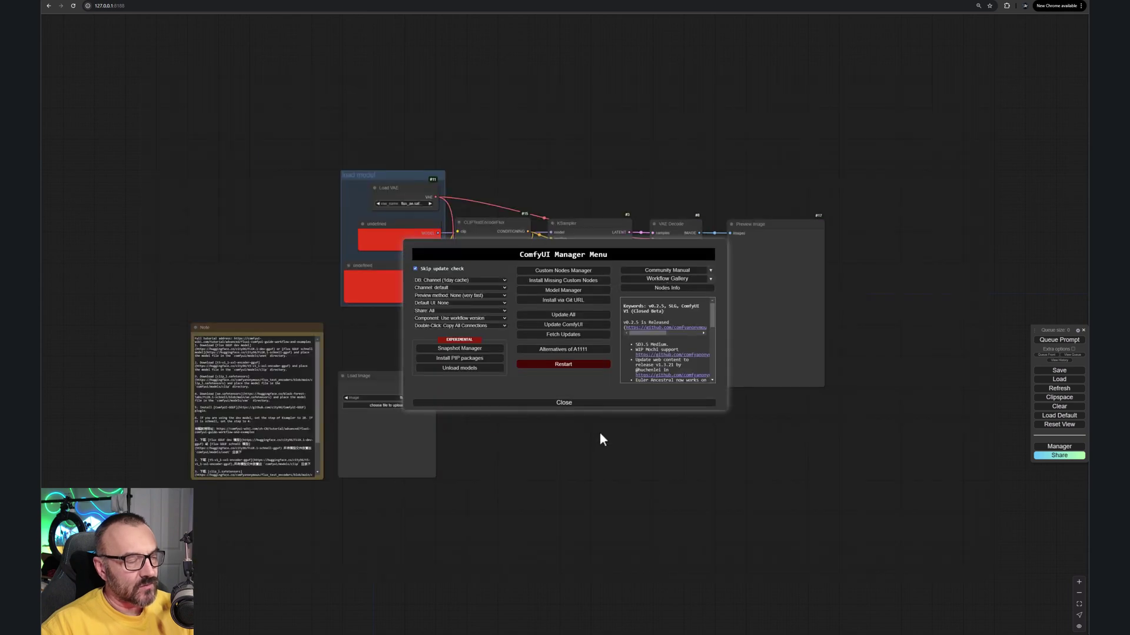
{"action": "left_click", "coordinate": [576, 404]}
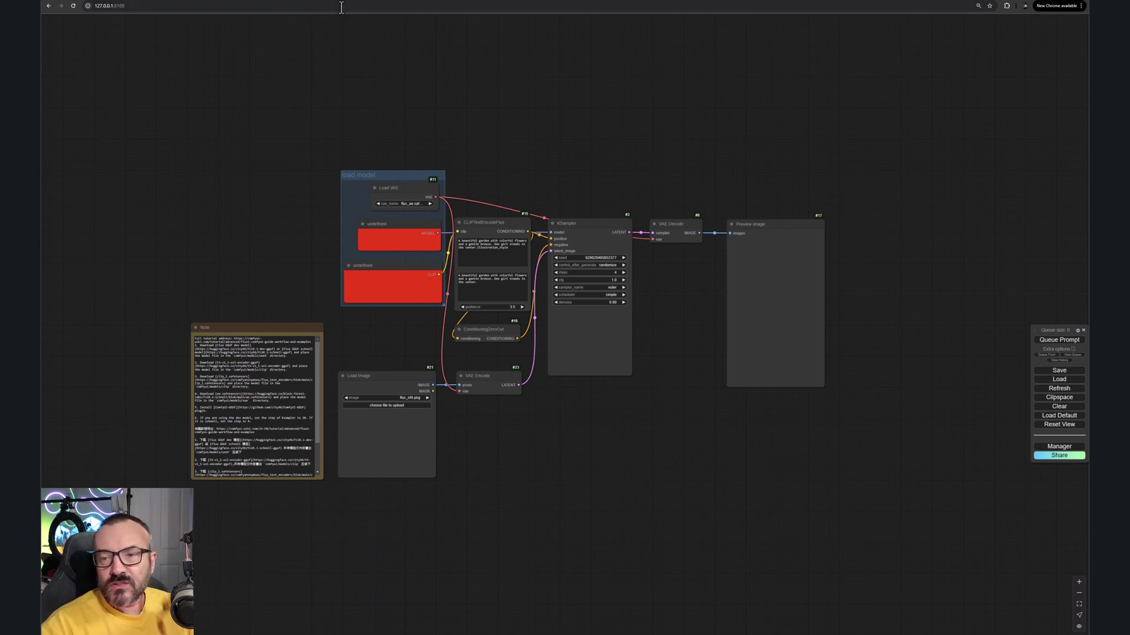
- Reload ComfyUI with F5 so the newly installed GGUF nodes load
{"action": "key", "text": "F5"}
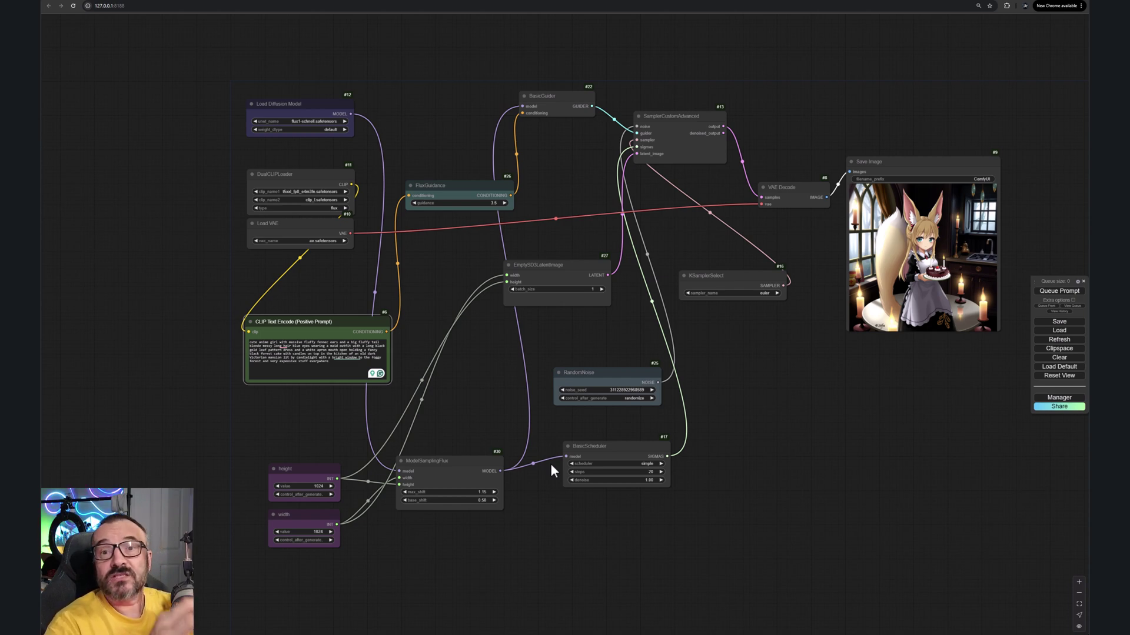
- Place BasicScheduler below KSamplerSelect and ModelSamplingFlux at lower left, keeping the fox-girl image workflow shown
{"action": "left_click_drag", "start_coordinate": [636, 451], "coordinate": [722, 374]}
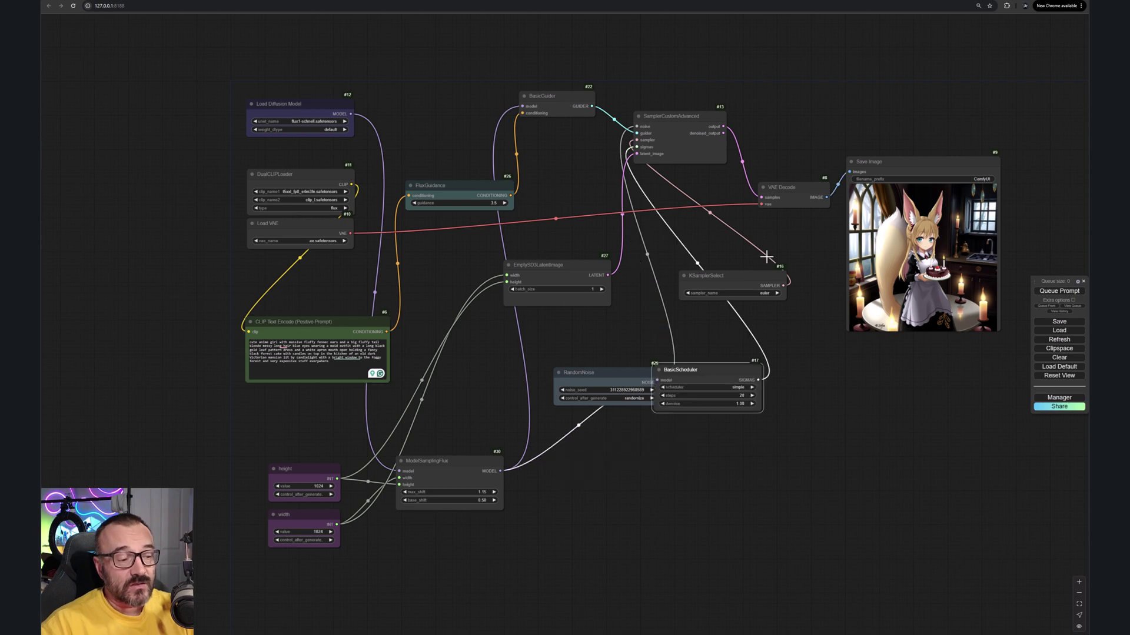
{"action": "left_click_drag", "start_coordinate": [766, 257], "coordinate": [706, 190]}
{"action": "left_click_drag", "start_coordinate": [429, 461], "coordinate": [683, 243]}
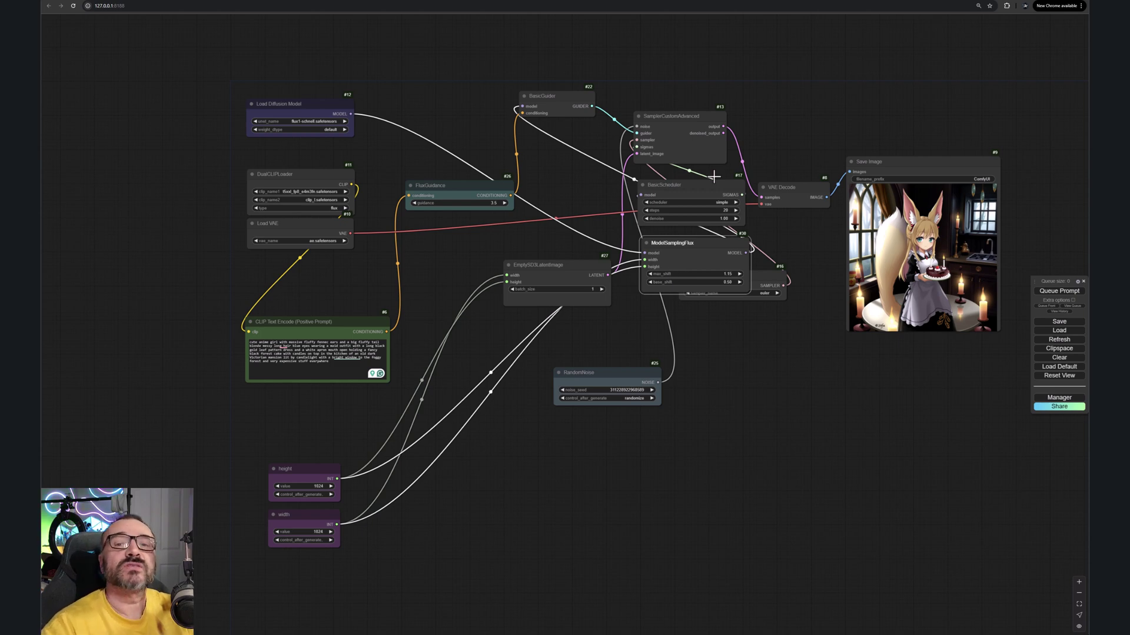
{"action": "left_click_drag", "start_coordinate": [698, 243], "coordinate": [585, 337]}
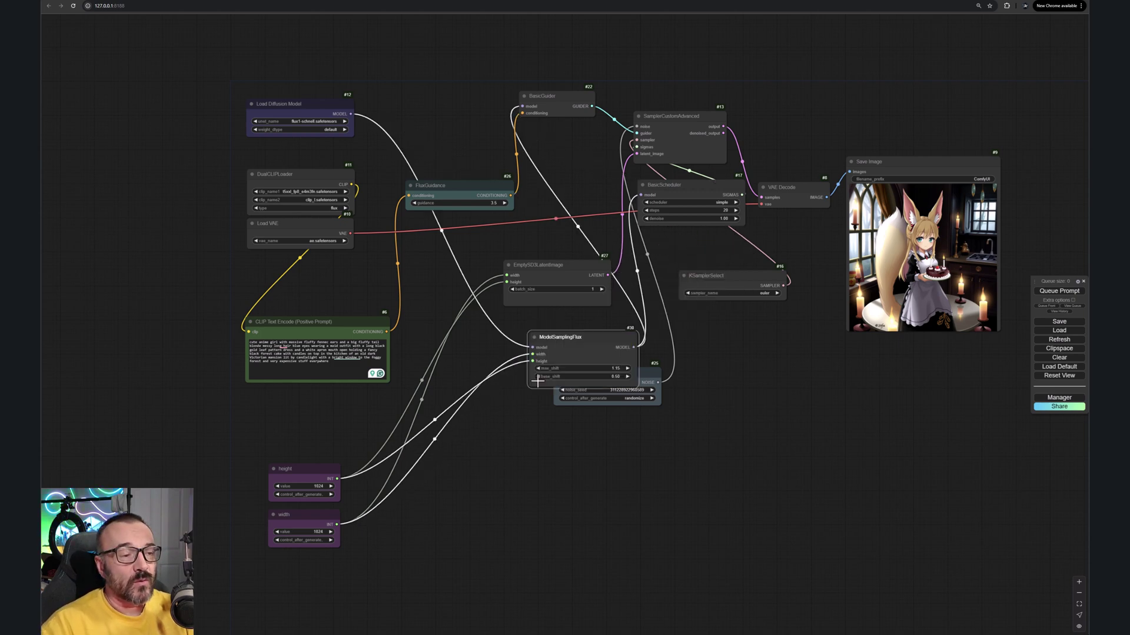
{"action": "left_click_drag", "start_coordinate": [538, 381], "coordinate": [416, 490]}
{"action": "left_click_drag", "start_coordinate": [688, 194], "coordinate": [728, 426]}
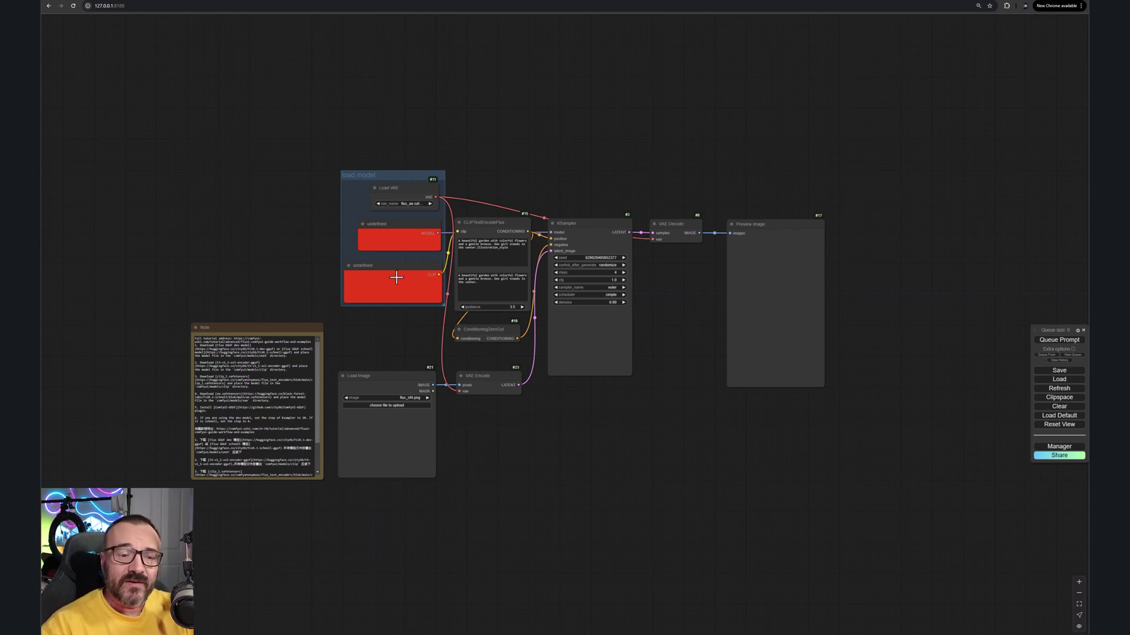
{"action": "left_click", "coordinate": [72, 6]}
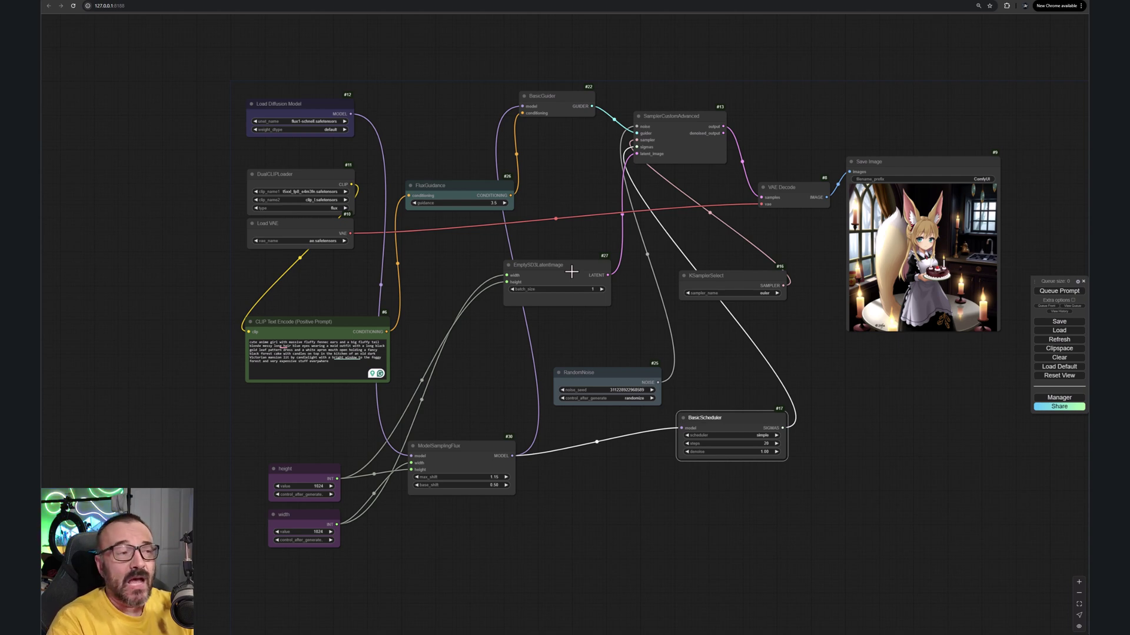
- Return to the ComfyUI Wiki Flux guide and scroll down to the NF4 Version Flux.1 Workflow section
{"action": "left_click", "coordinate": [251, 1]}
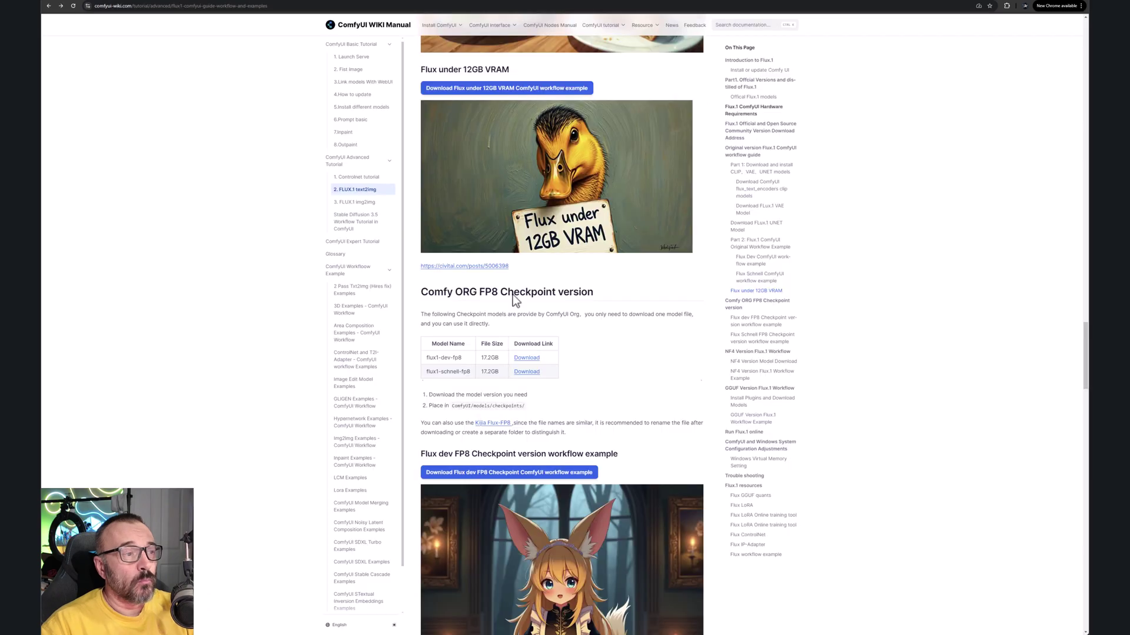
{"action": "scroll", "coordinate": [594, 359], "scroll_direction": "up", "scroll_amount": 6}
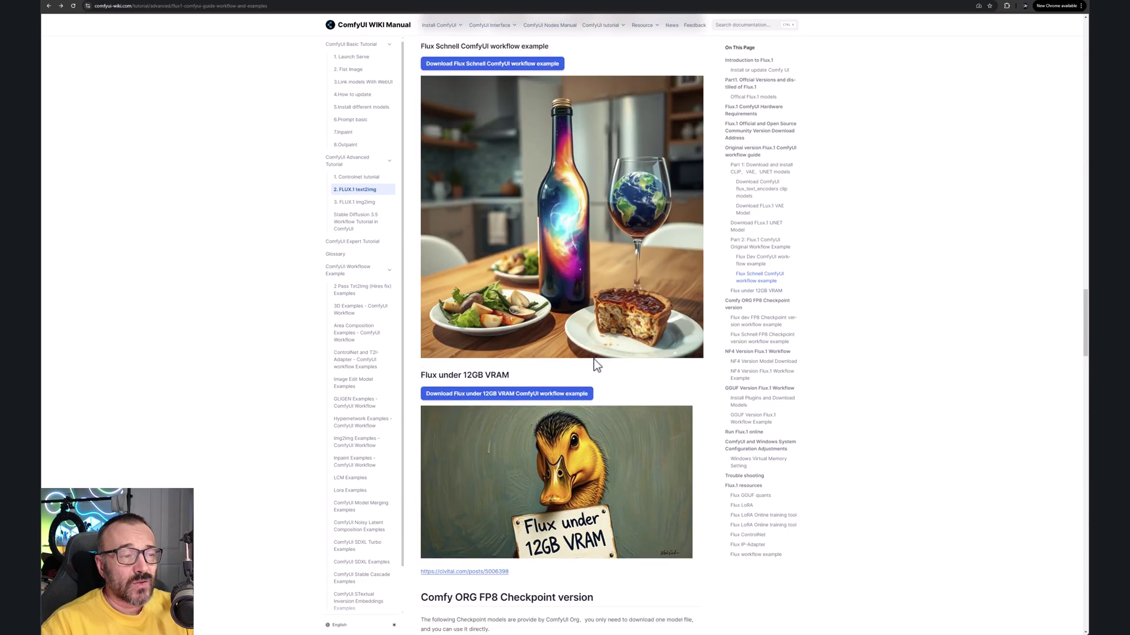
{"action": "scroll", "coordinate": [594, 359], "scroll_direction": "down", "scroll_amount": 13}
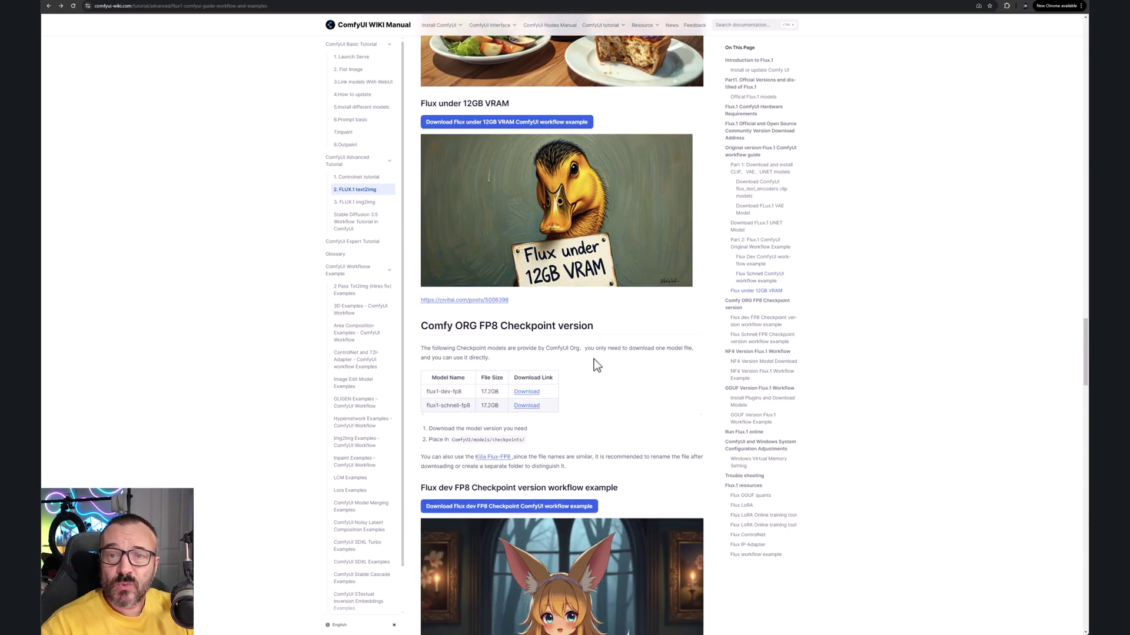
{"action": "scroll", "coordinate": [595, 359], "scroll_direction": "down", "scroll_amount": 7}
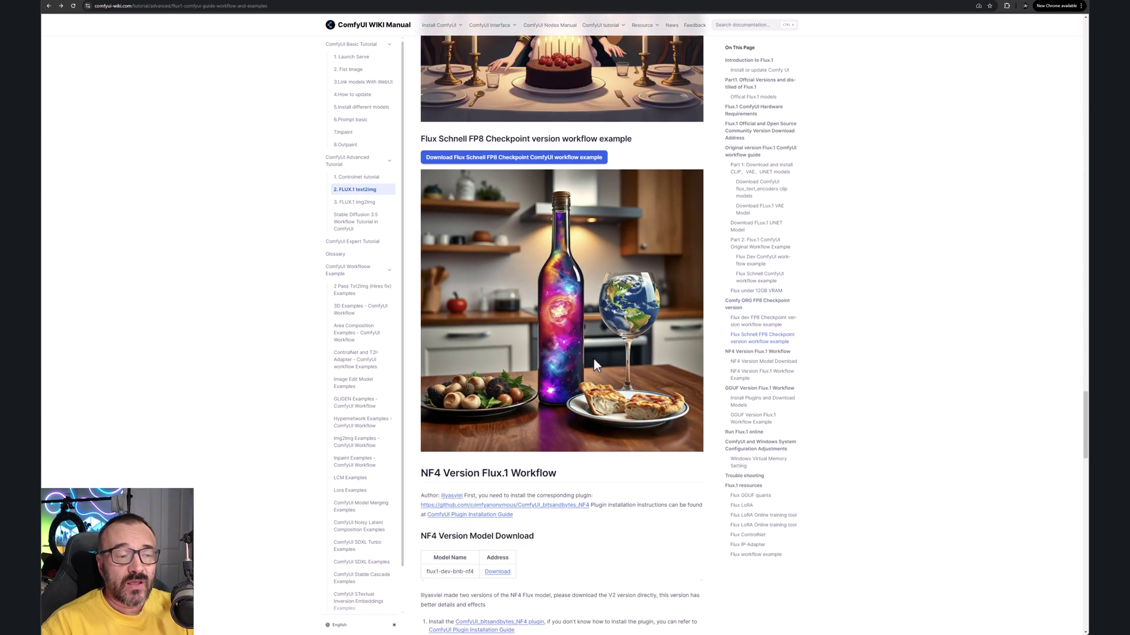